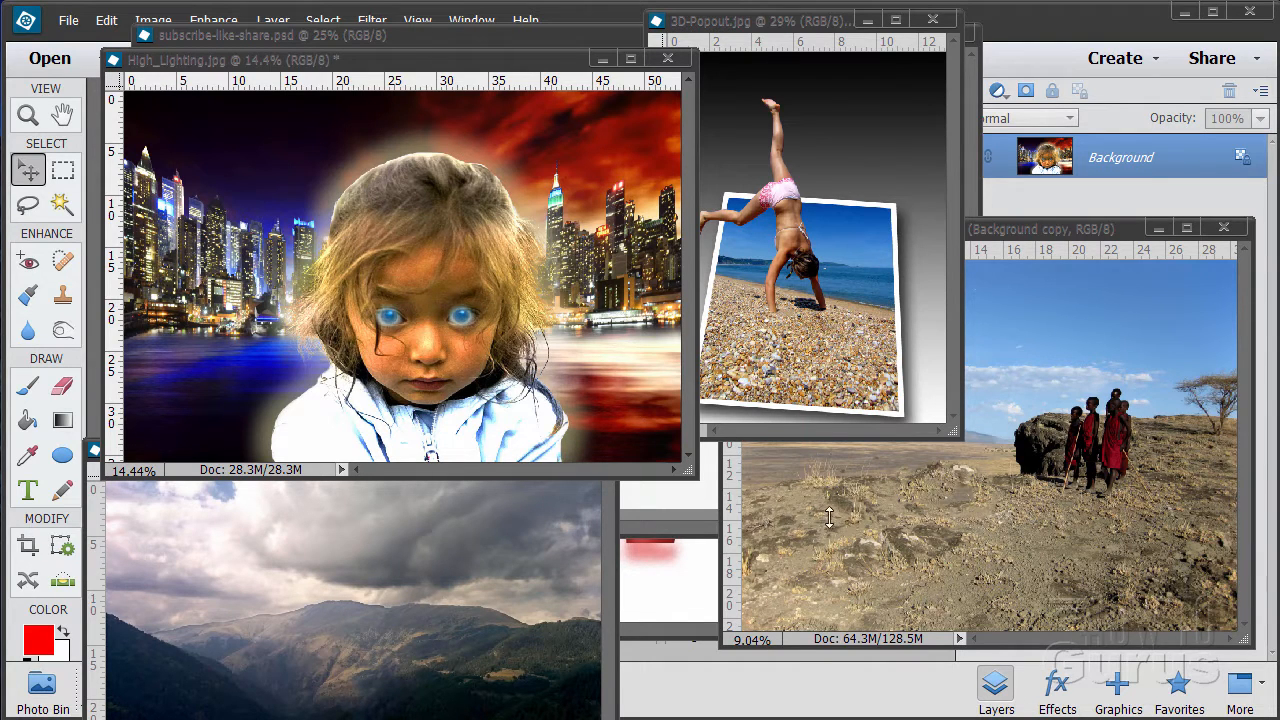
- Clear the workspace by minimizing High_Lighting.jpg, 3D-Popout.jpg, local-children-in-tanzania.psd and mountains01.psd and closing description.jpg
left_click(600, 58)
left_click(867, 20)
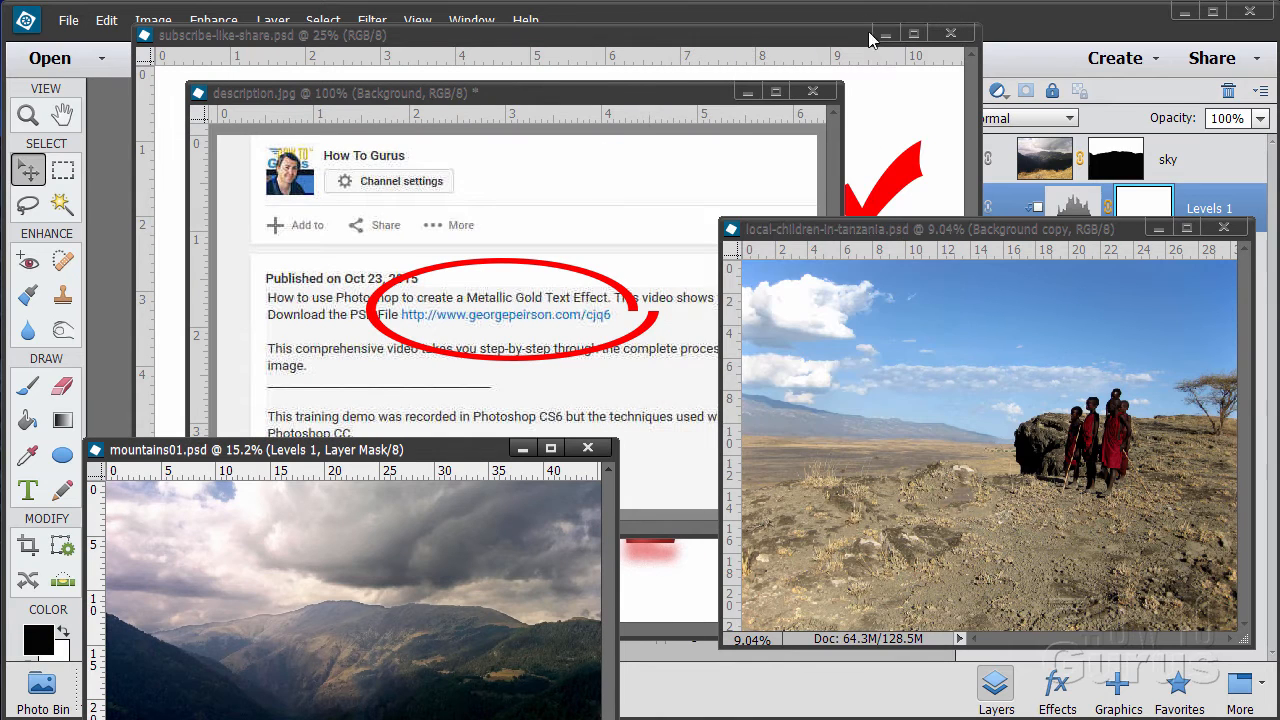
left_click(1158, 228)
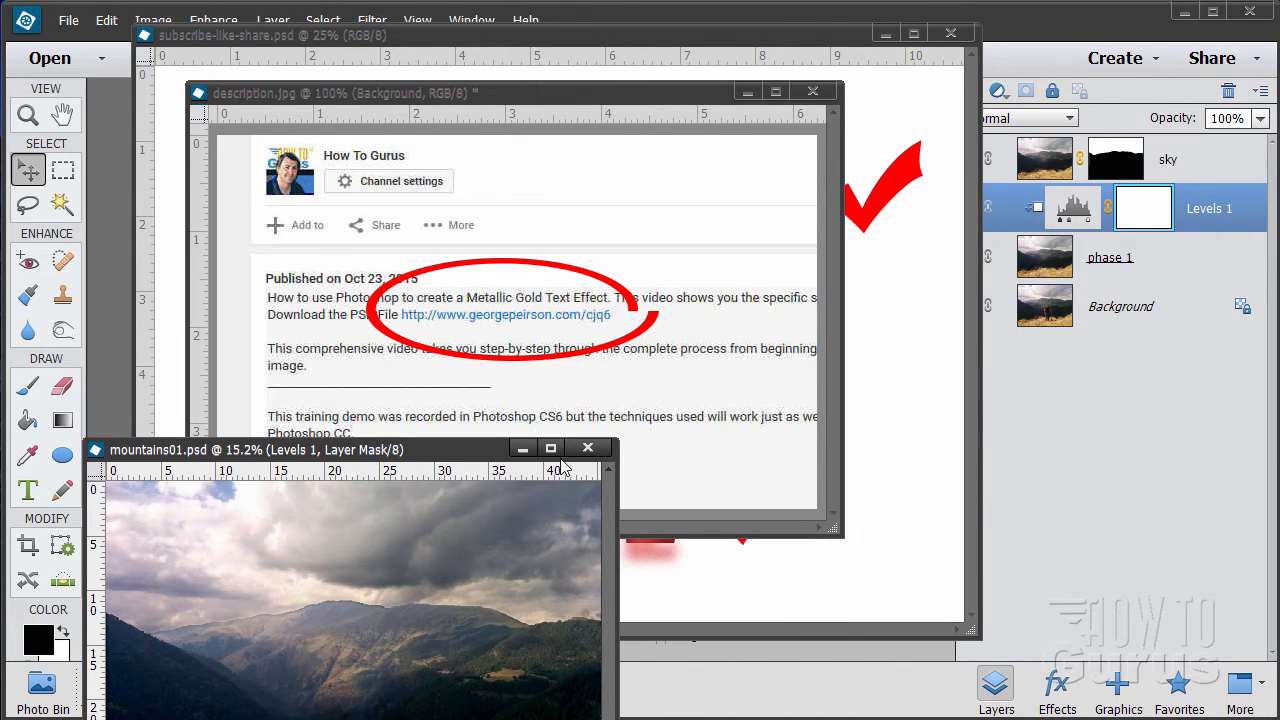
left_click(522, 448)
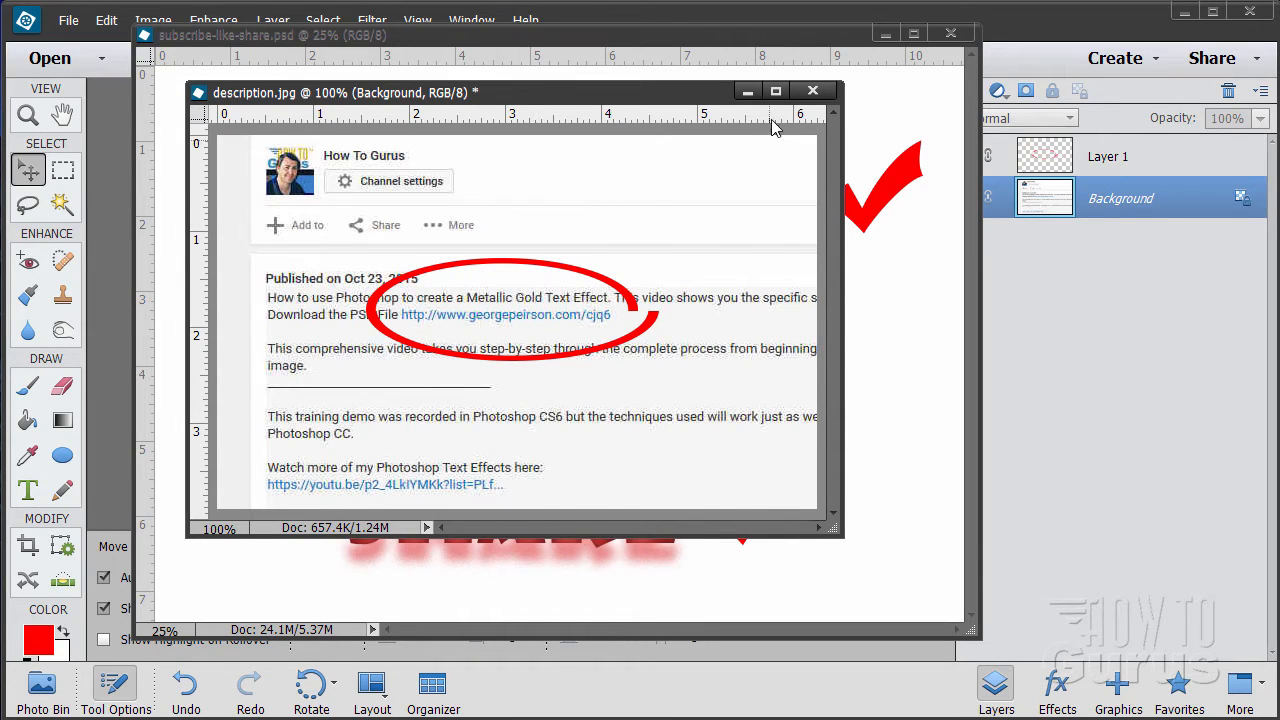
left_click(812, 91)
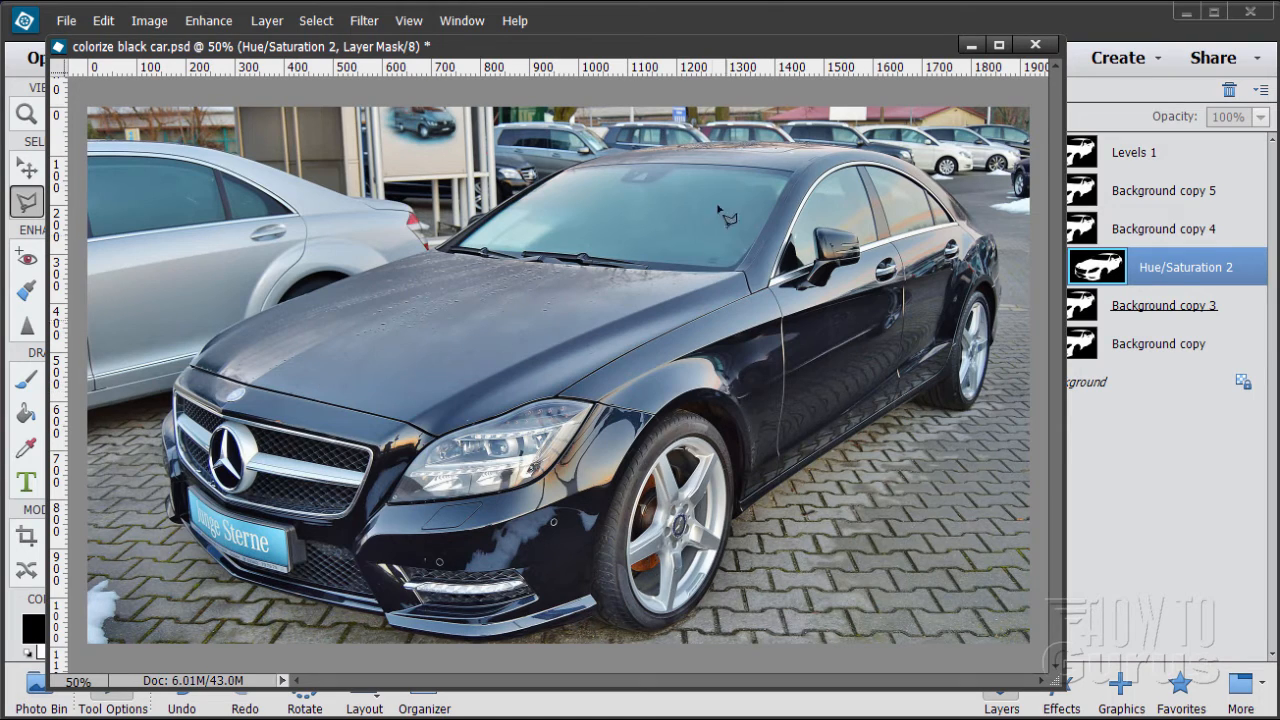
- Move the car image aside to uncover the layer list and preview the Hue/Saturation 2 recolour on and off
left_click(30, 172)
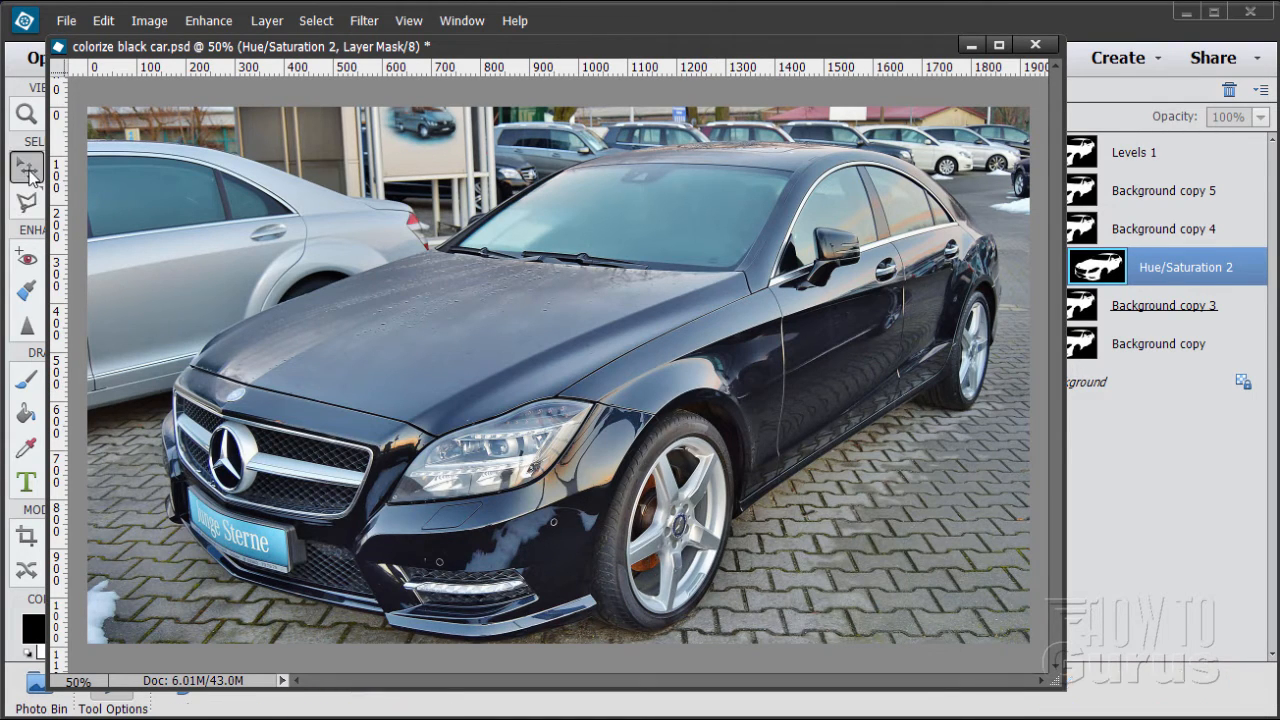
left_click_drag(898, 48, 778, 52)
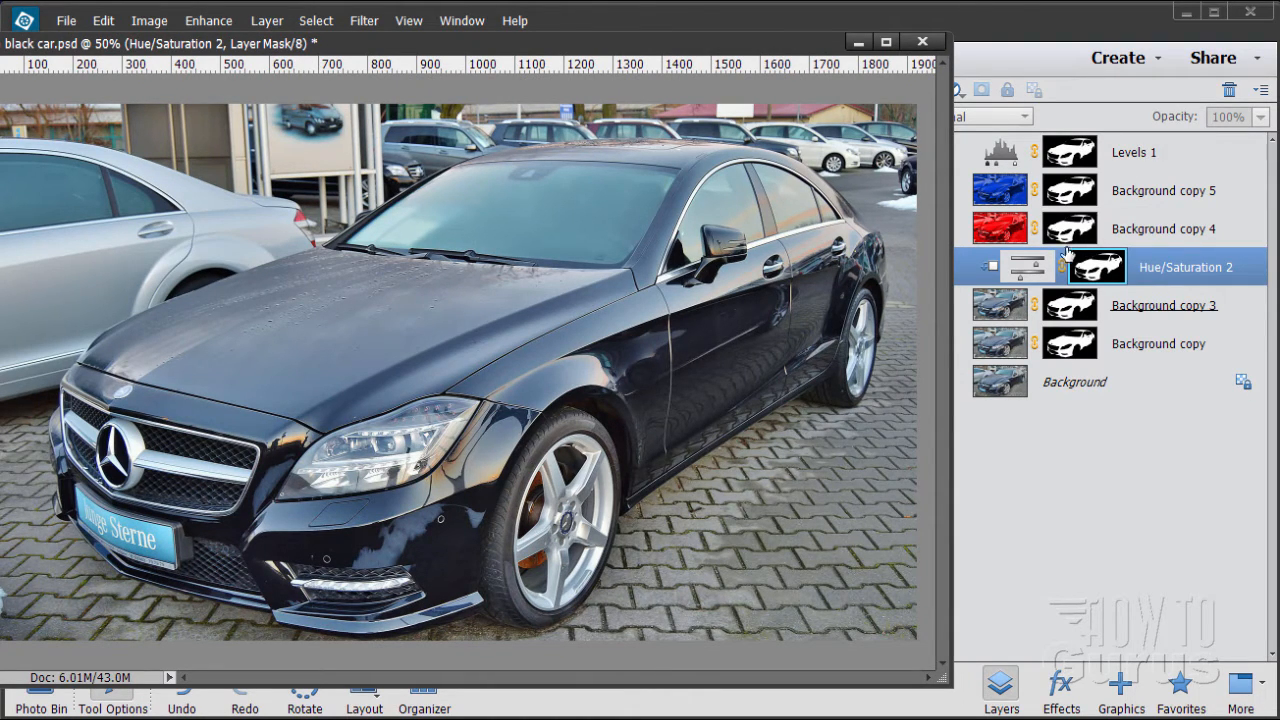
left_click_drag(800, 52, 740, 50)
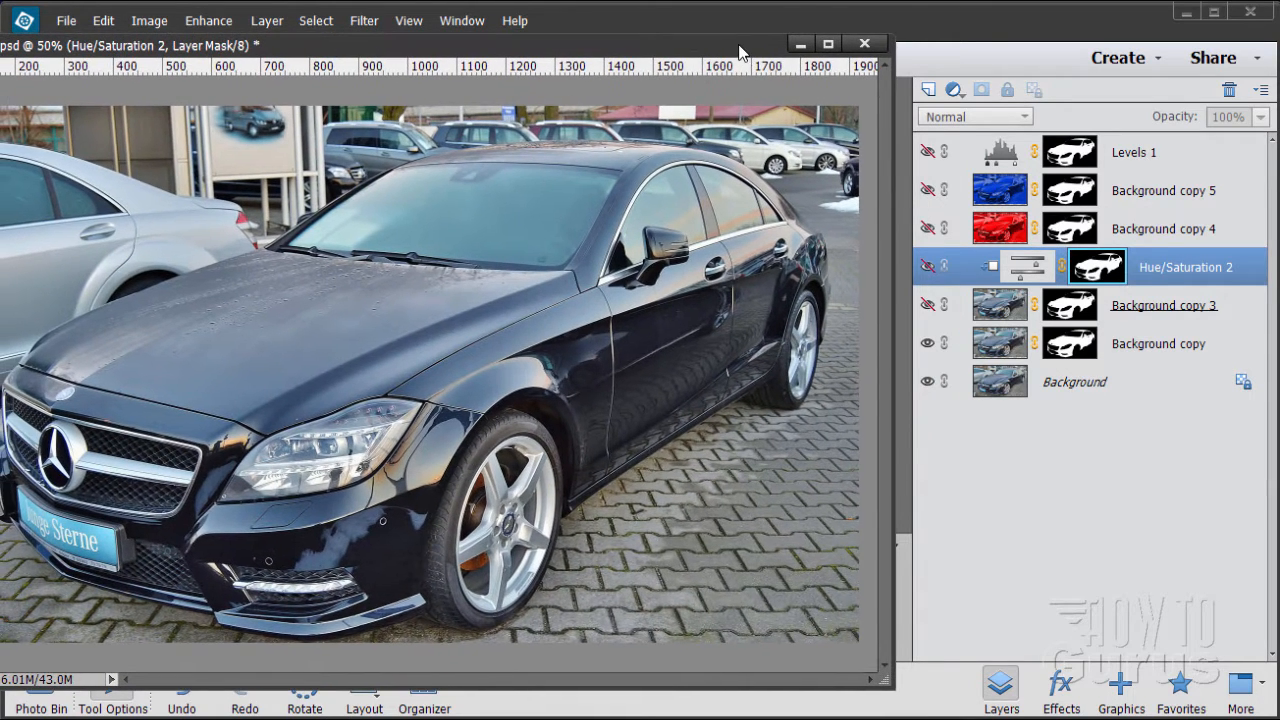
left_click(926, 267)
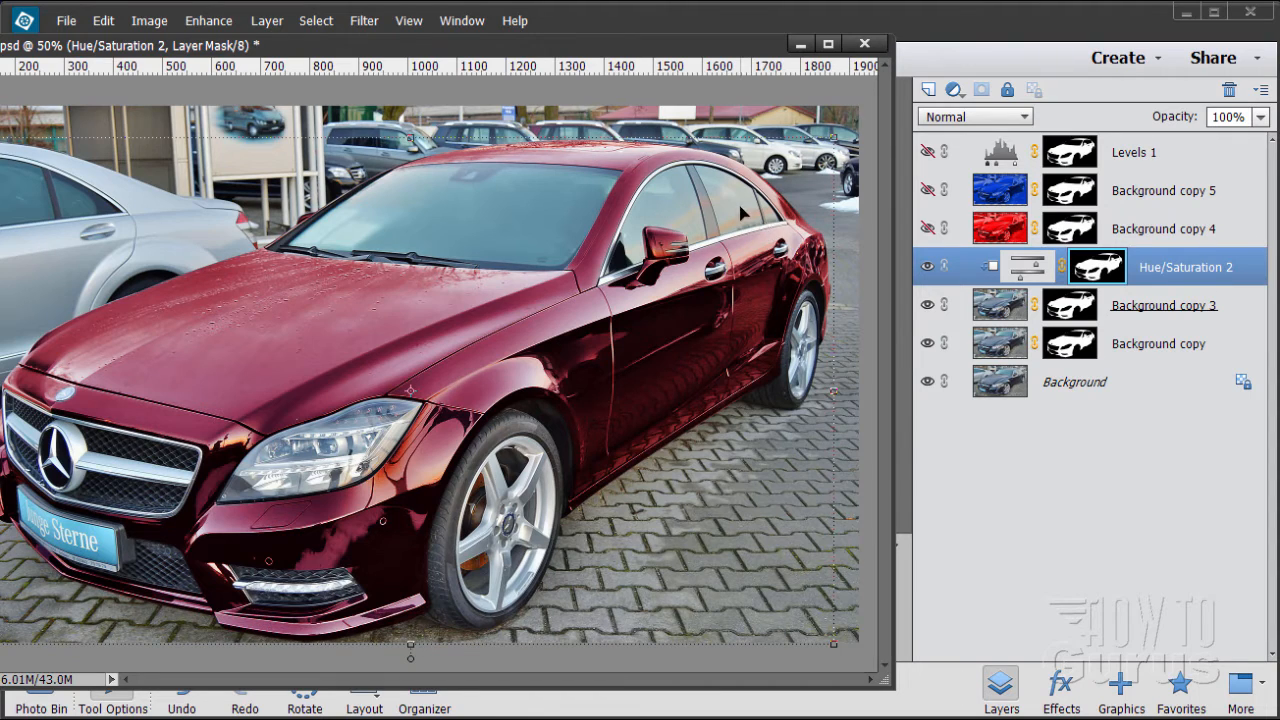
left_click(927, 267)
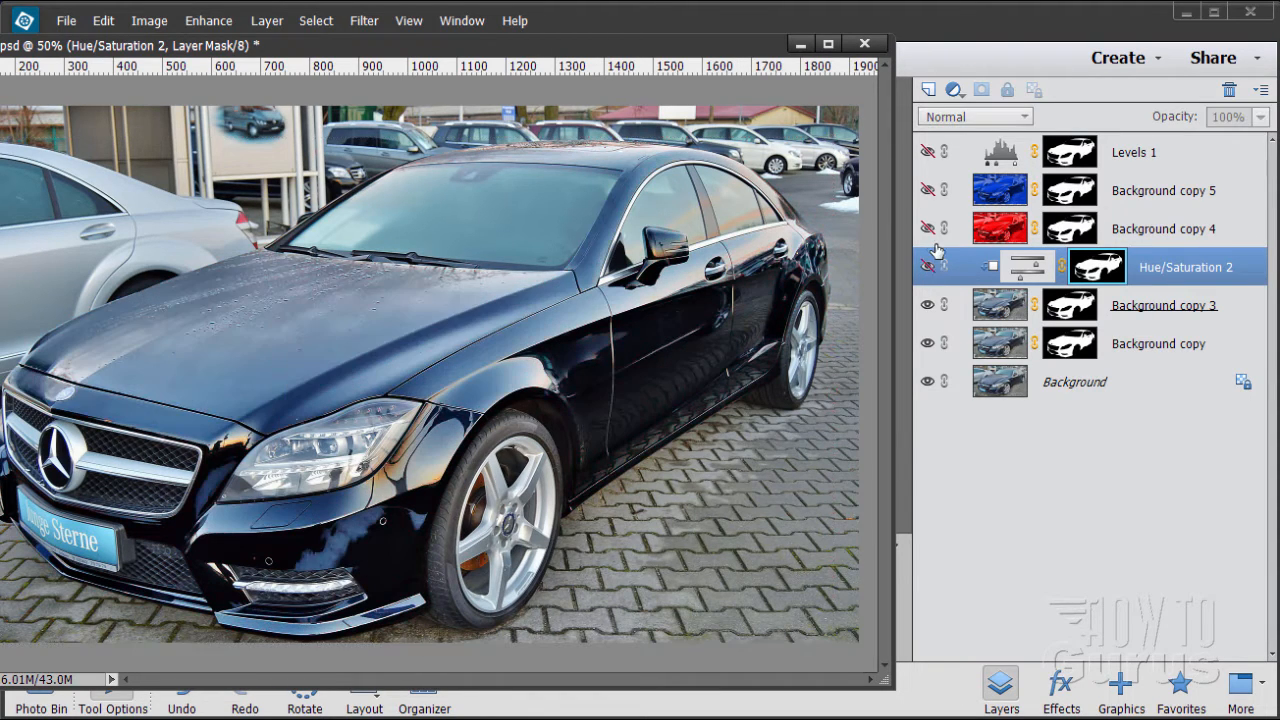
- Preview the red and blue car versions by showing and hiding Background copy 4, Background copy 5 and Levels 1
left_click(927, 228)
left_click(928, 153)
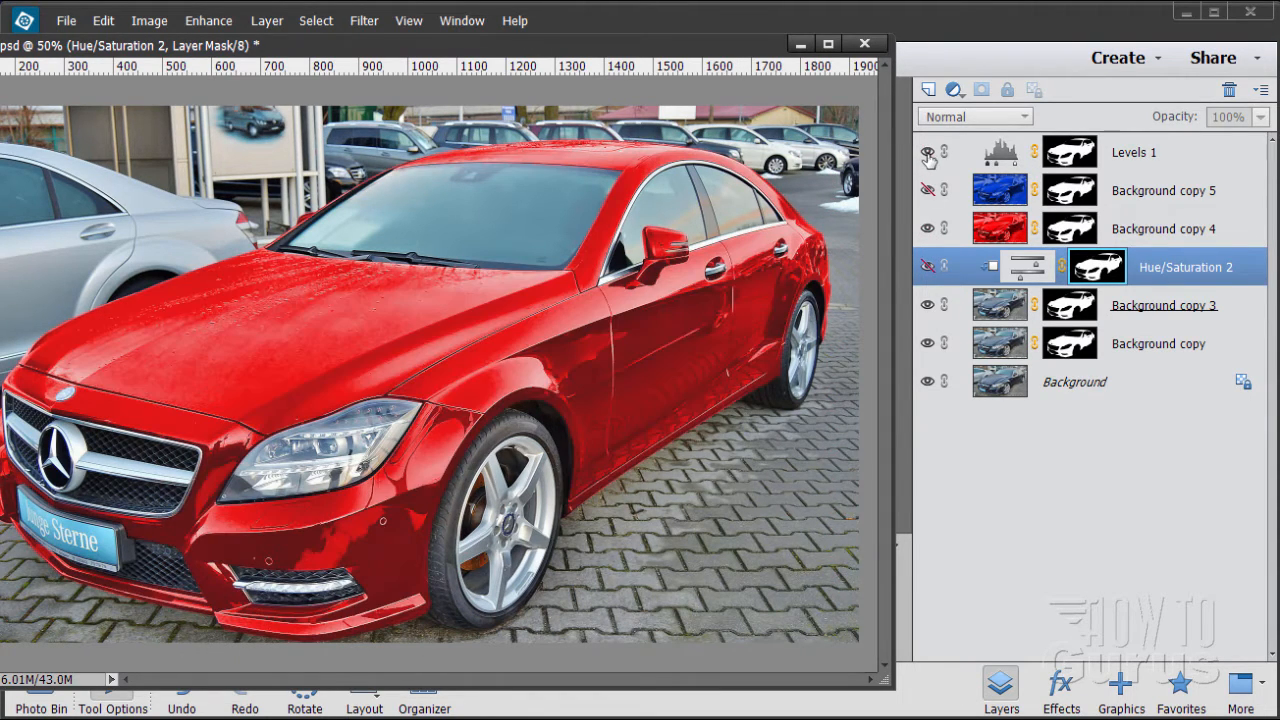
left_click(927, 190)
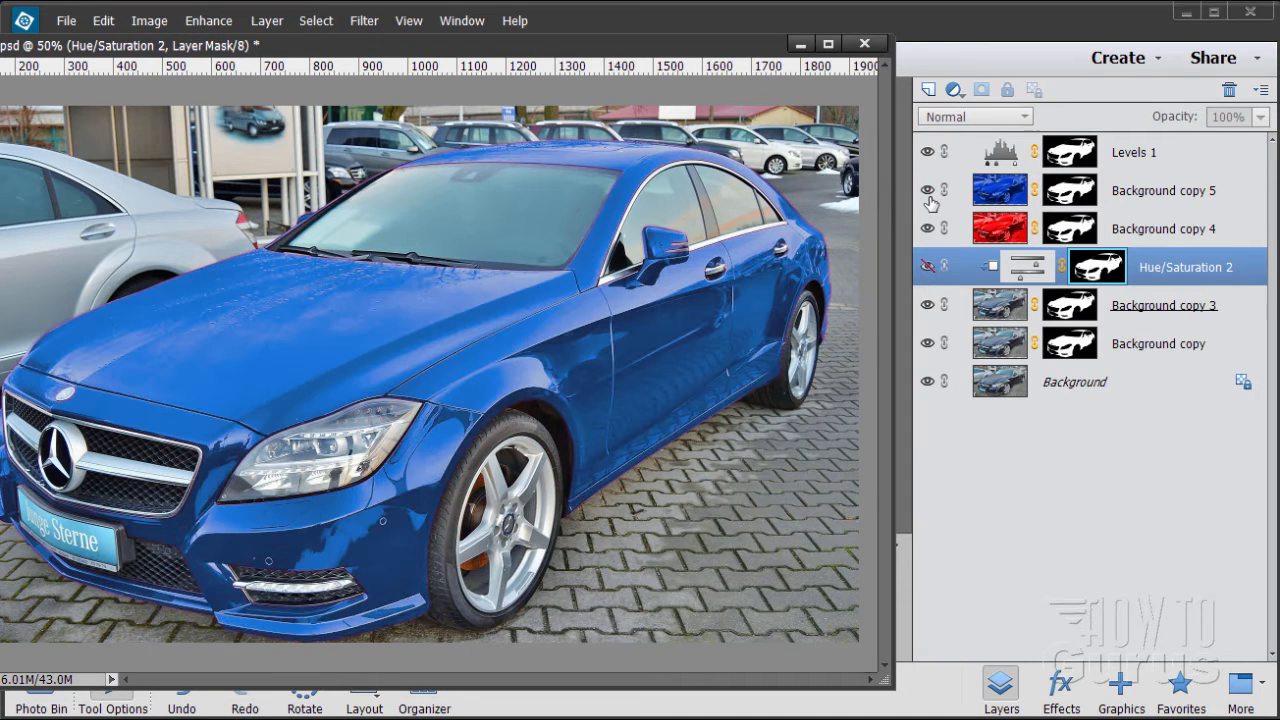
left_click(928, 153)
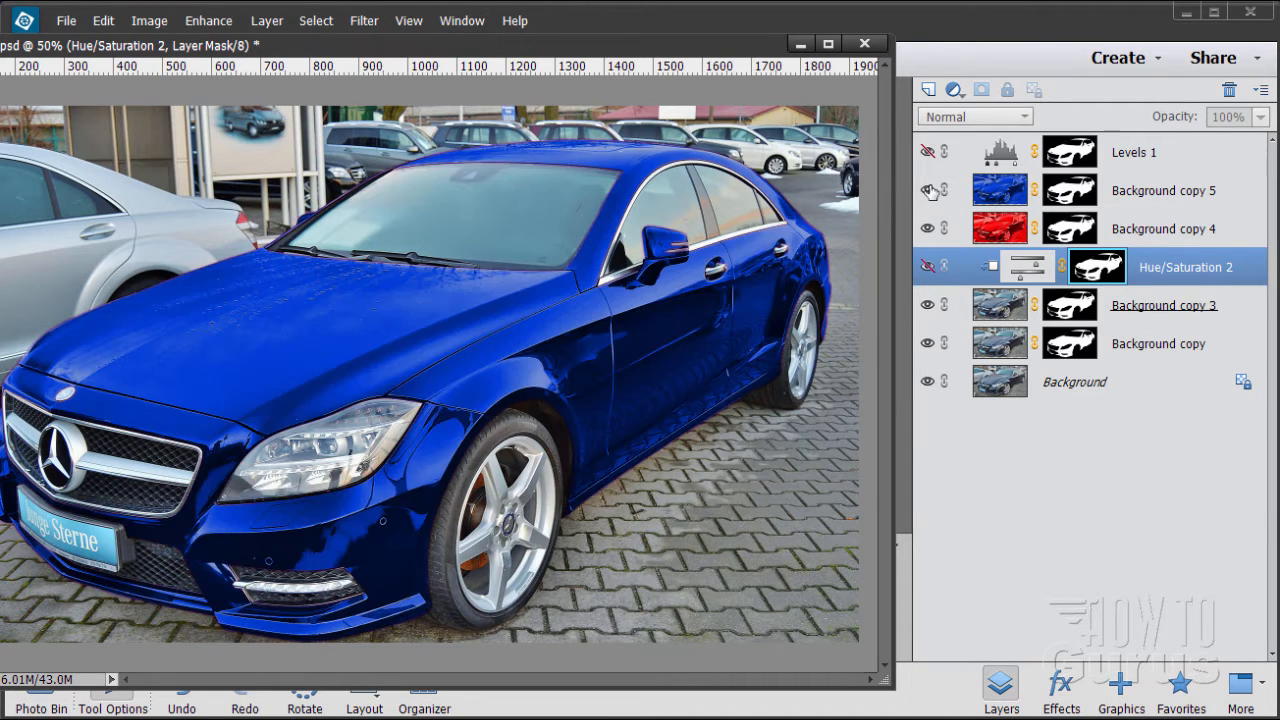
left_click(927, 190)
left_click(927, 228)
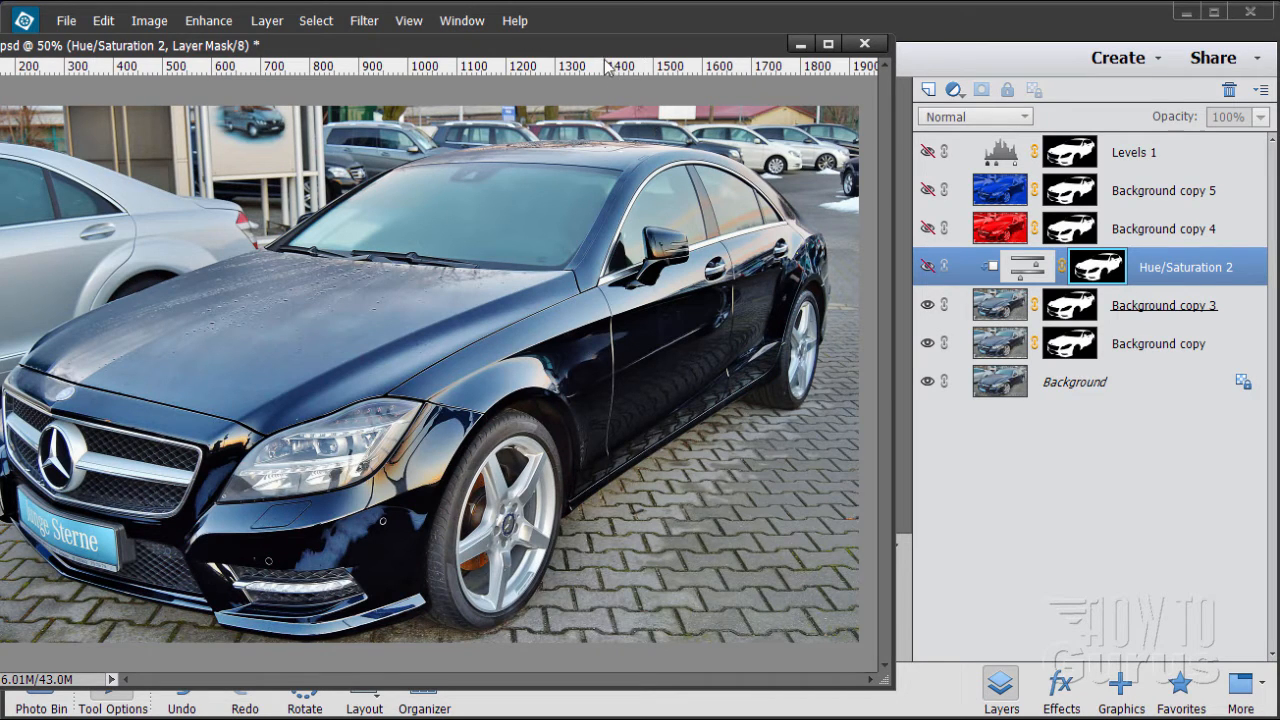
- Load the saved selection "car" as a new selection around the black car
left_click_drag(475, 46, 585, 44)
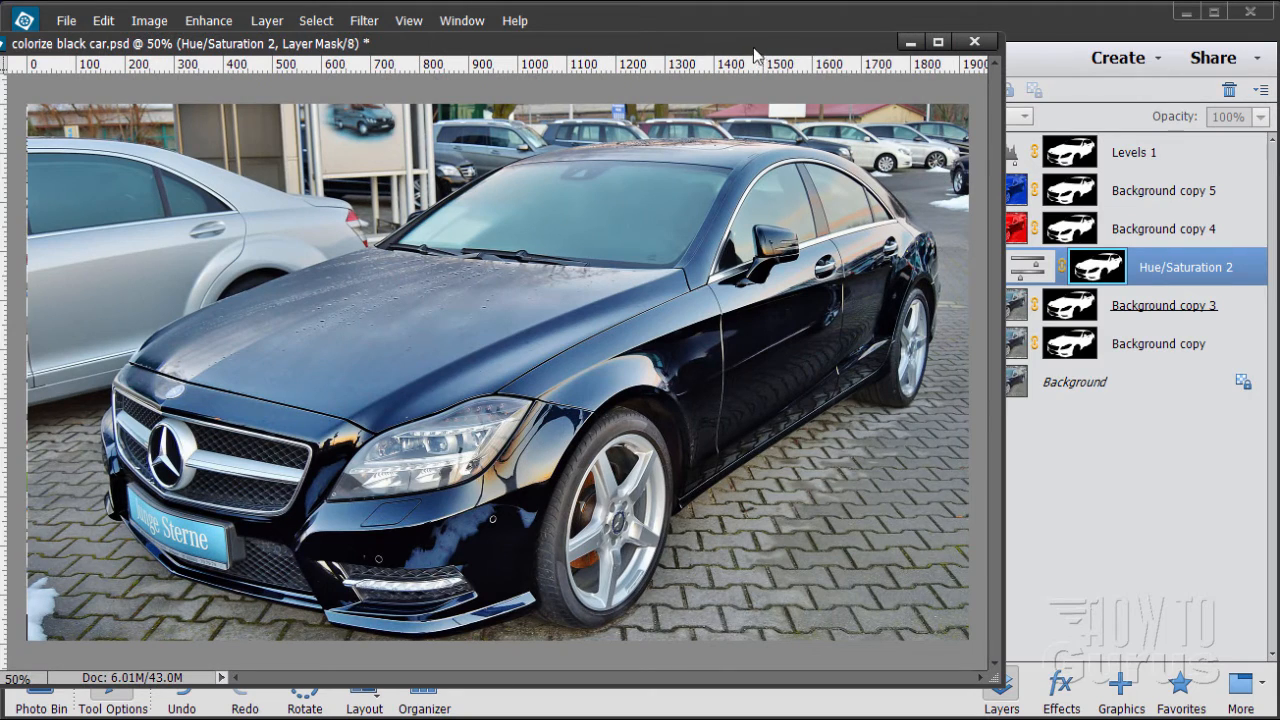
left_click_drag(755, 46, 906, 46)
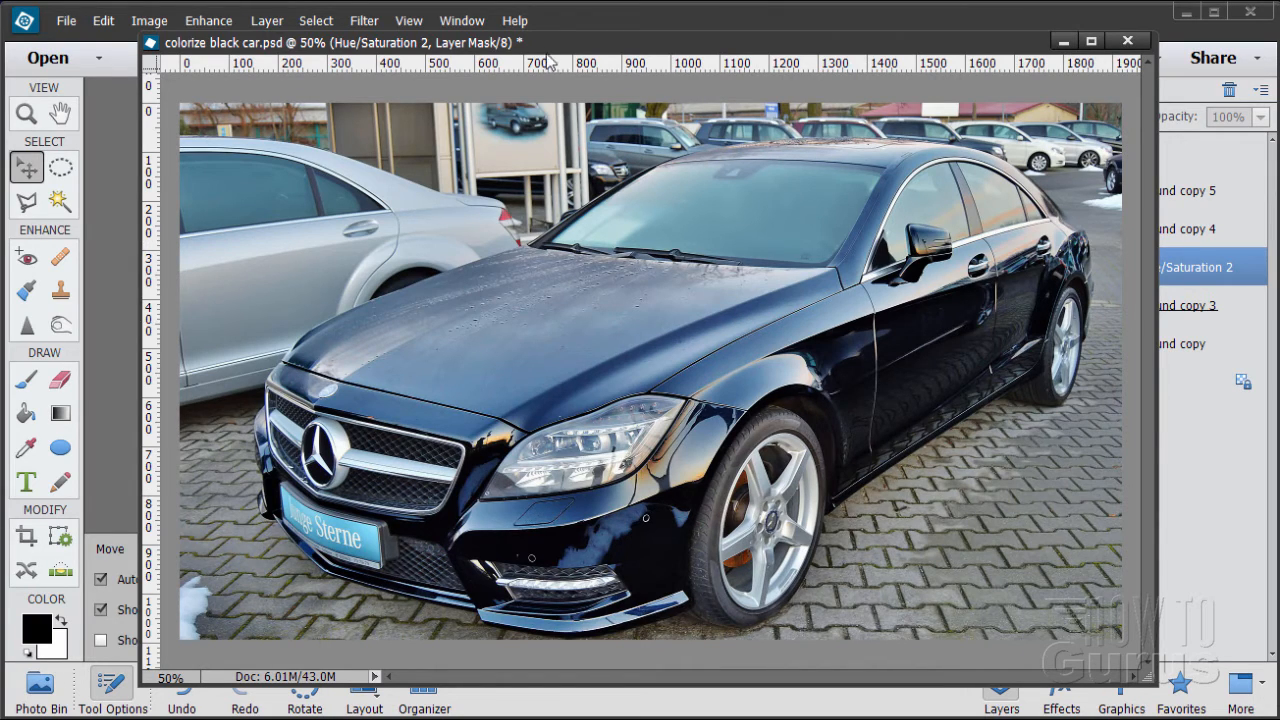
left_click_drag(550, 50, 485, 75)
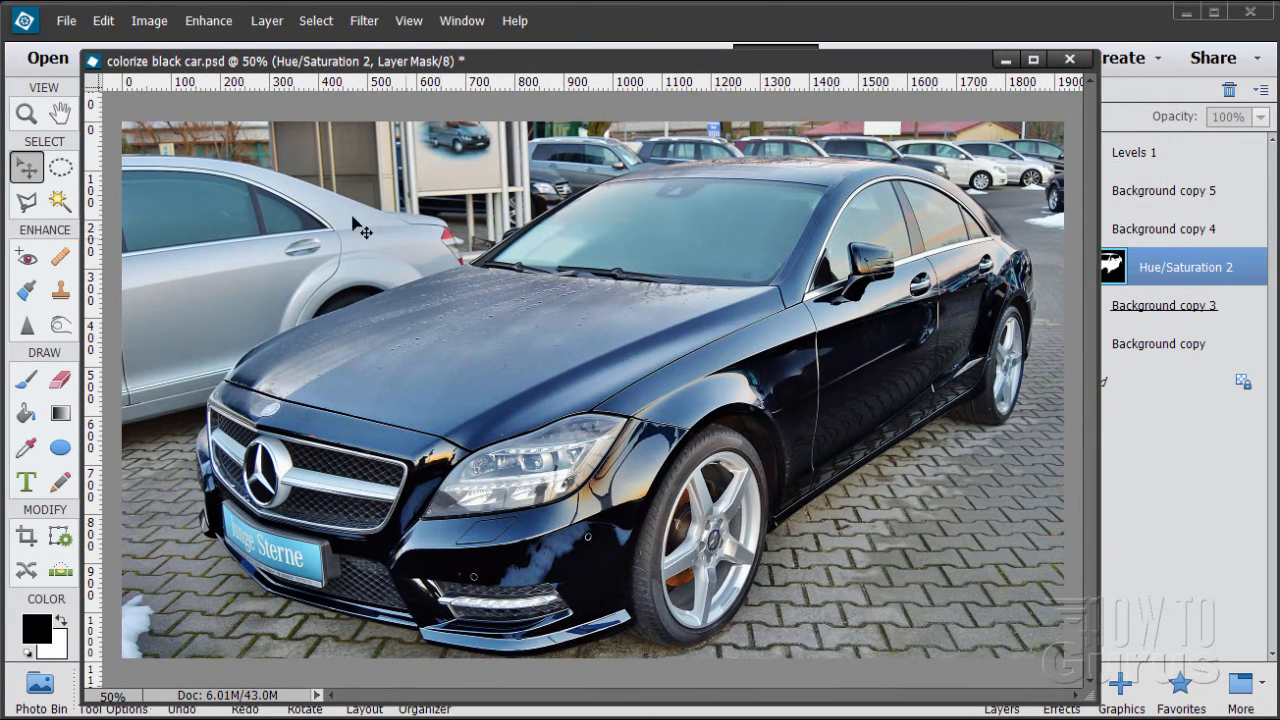
left_click(316, 22)
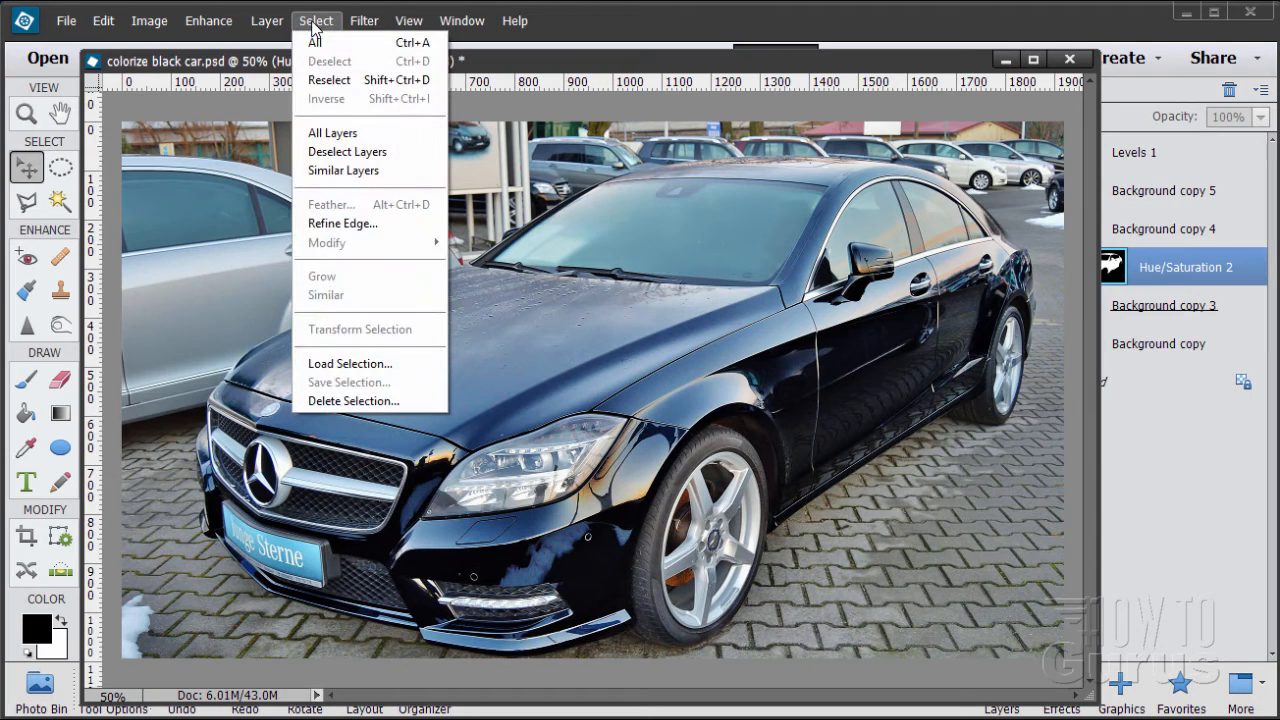
left_click(350, 363)
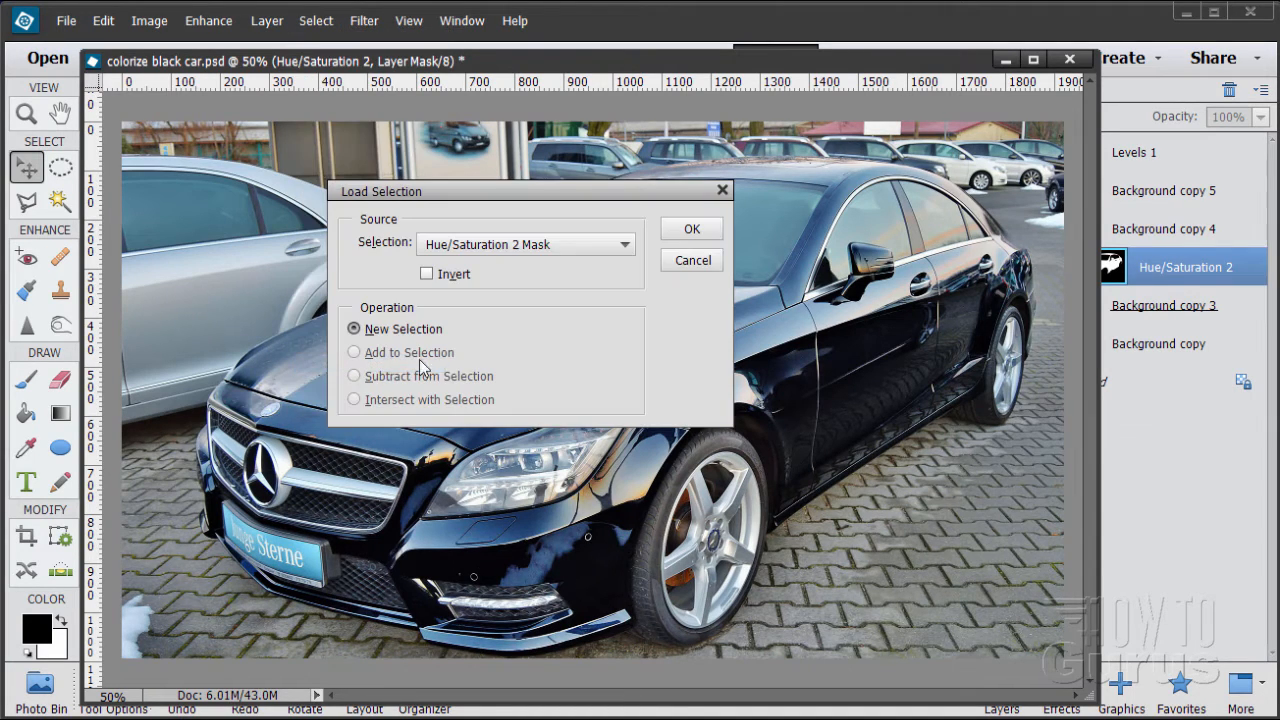
left_click(622, 245)
left_click(470, 298)
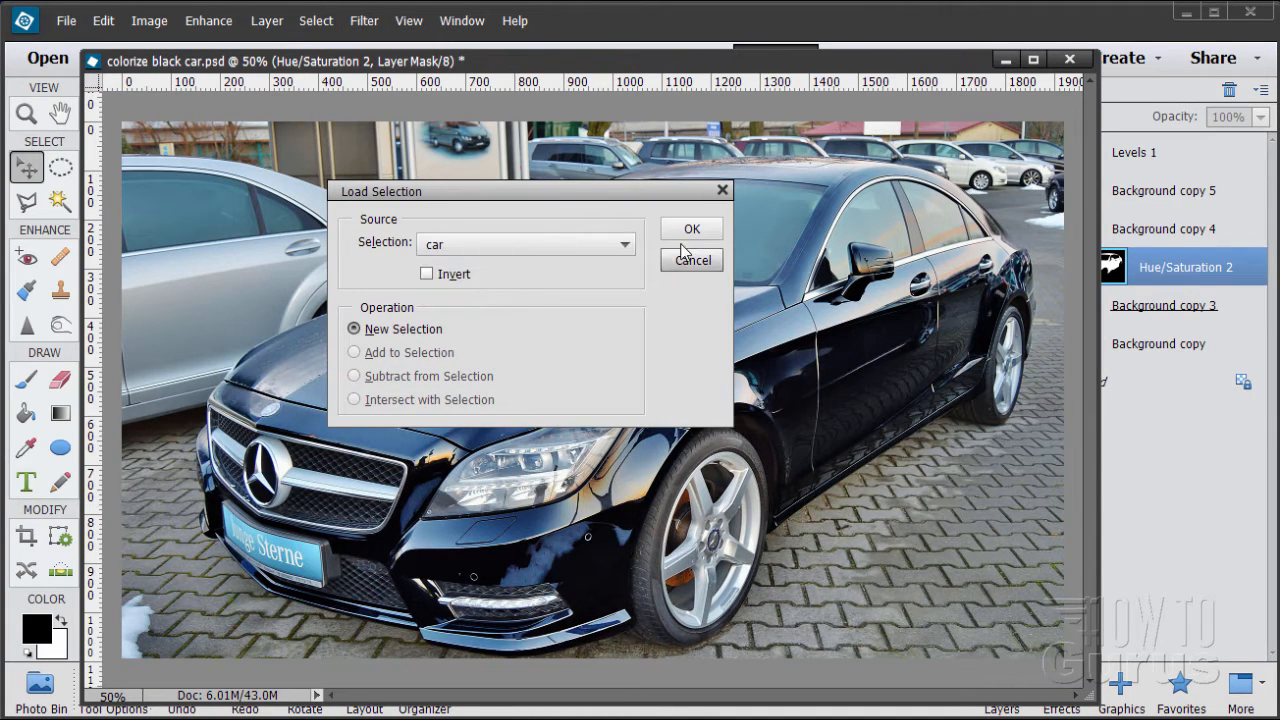
left_click(689, 229)
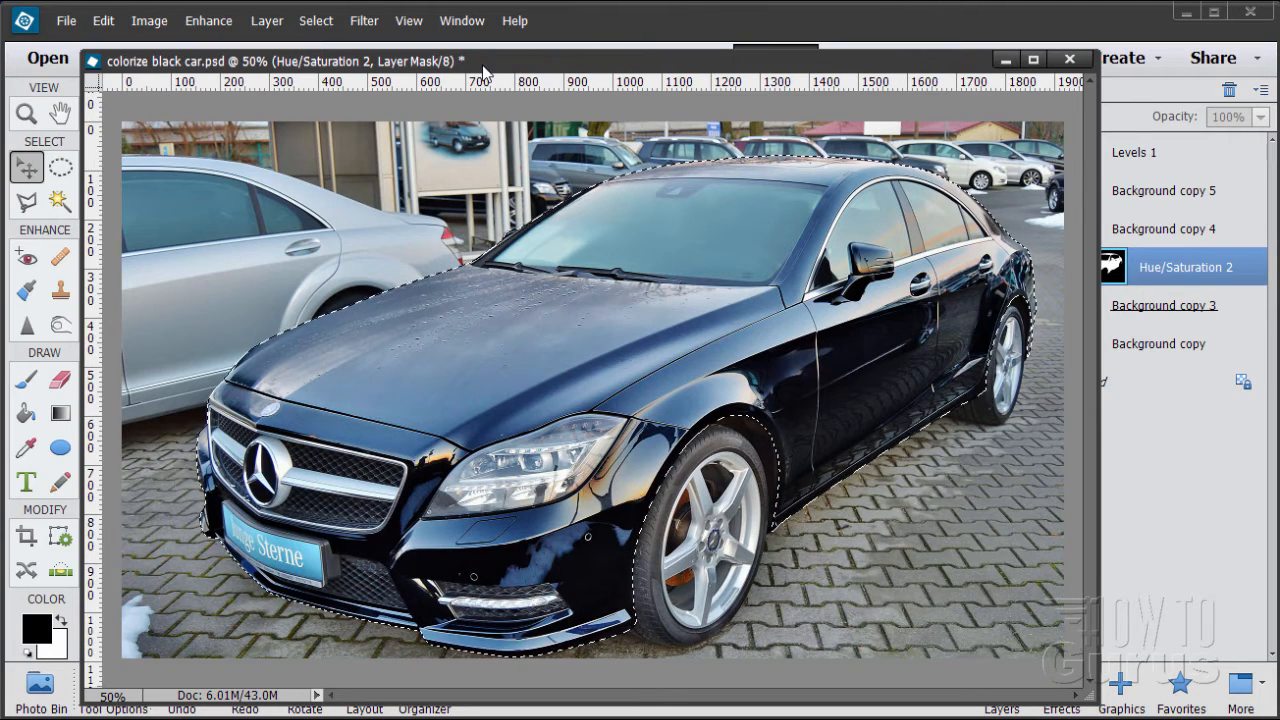
- Activate the Polygonal Lasso tool and move the car image aside to inspect the tool's options
left_click_drag(514, 66, 655, 67)
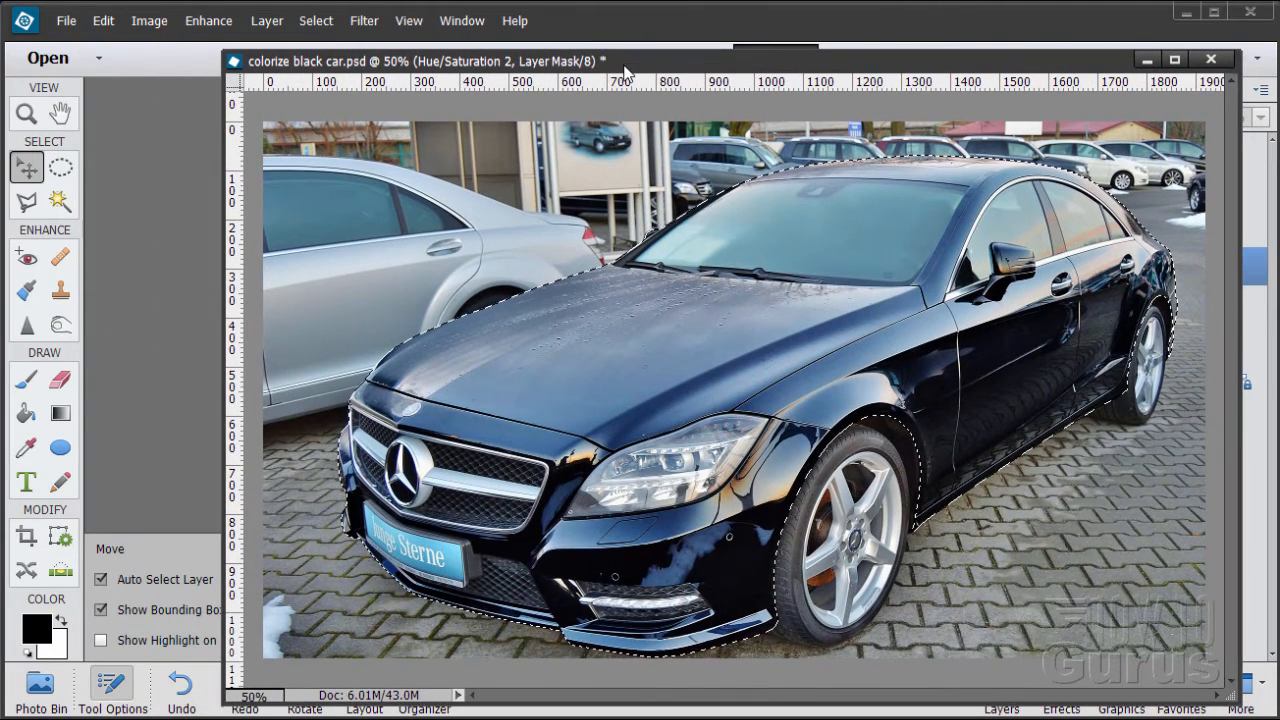
left_click(35, 205)
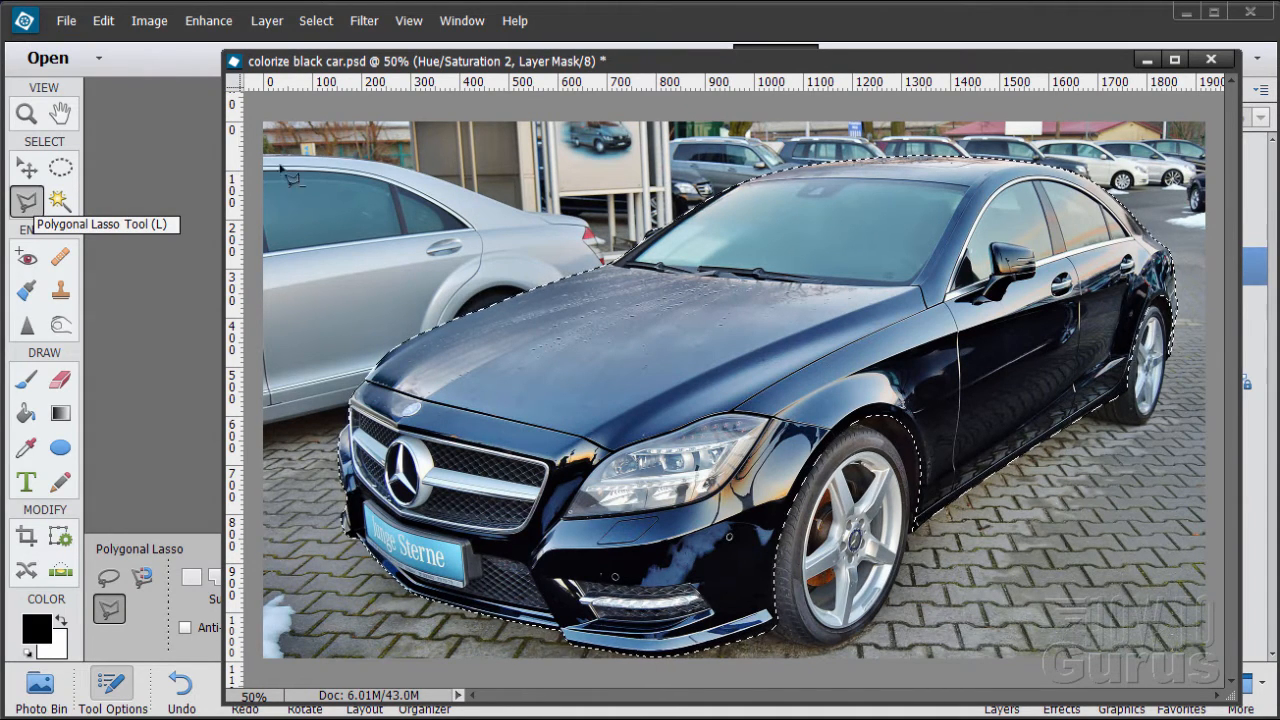
left_click_drag(398, 66, 553, 72)
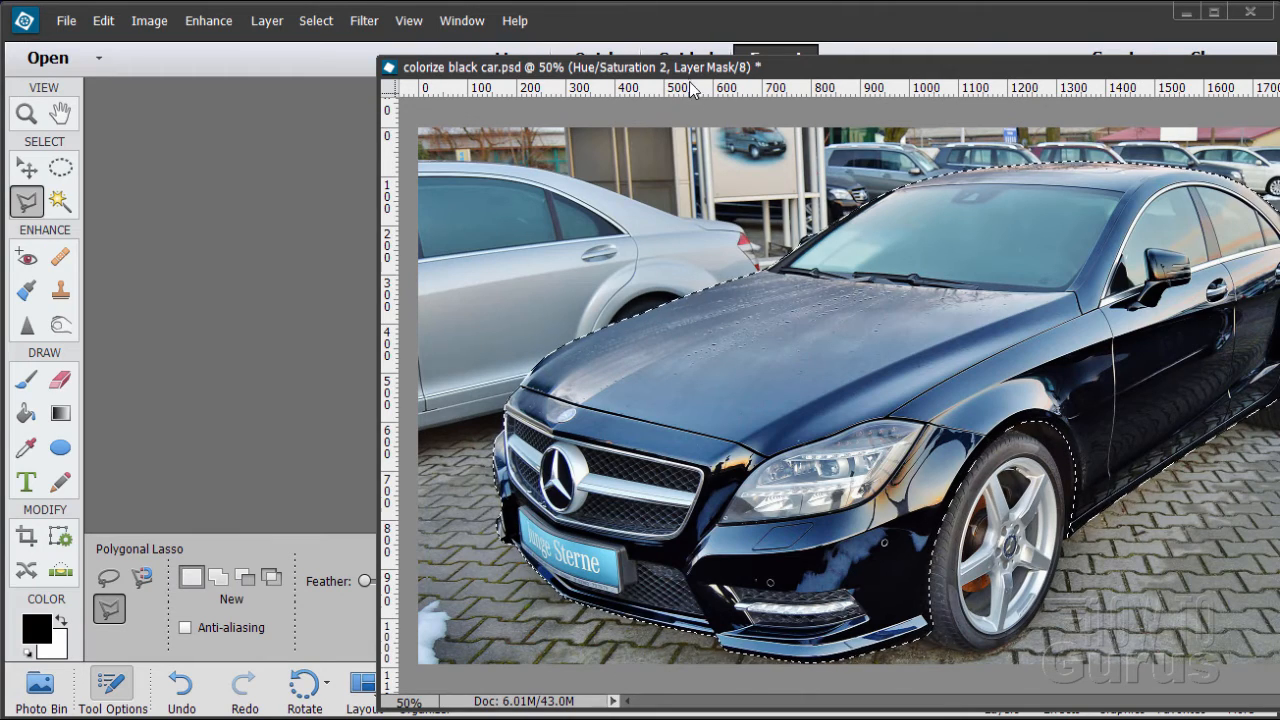
left_click_drag(633, 68, 456, 56)
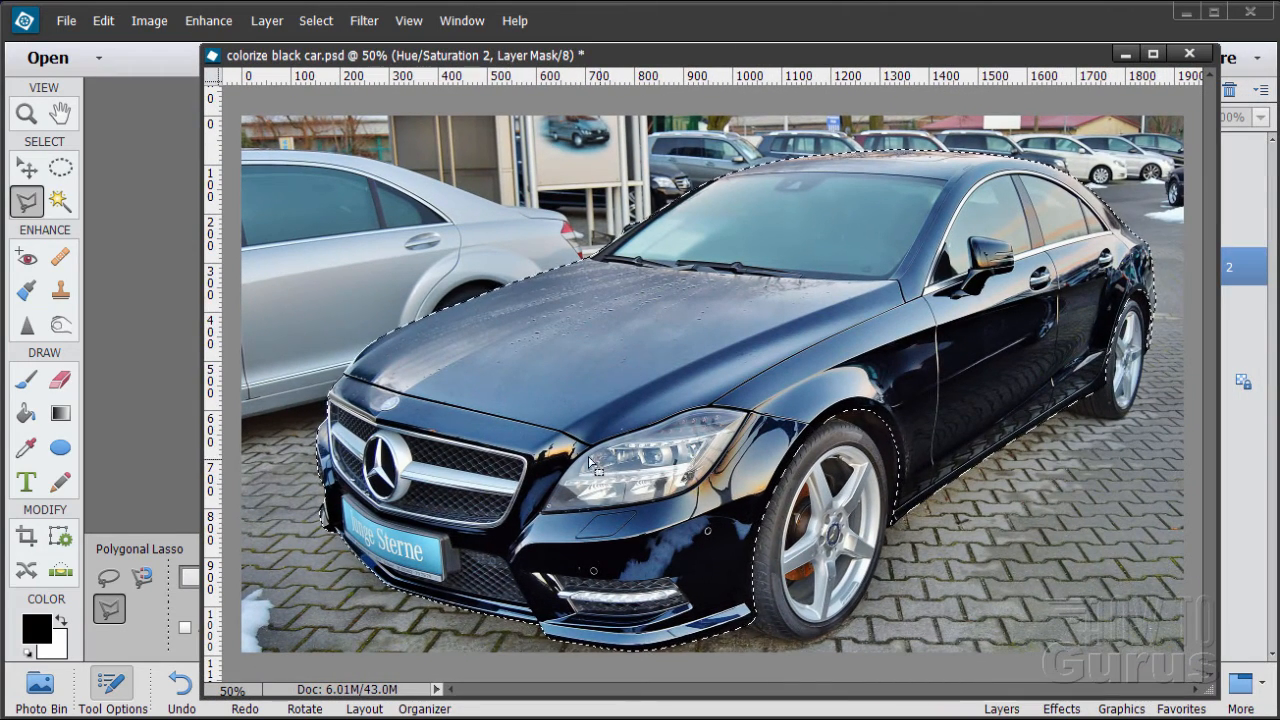
- Magnify the front headlight to 200%, set the Polygonal Lasso to Subtract mode and check its feather setting
left_click(27, 114)
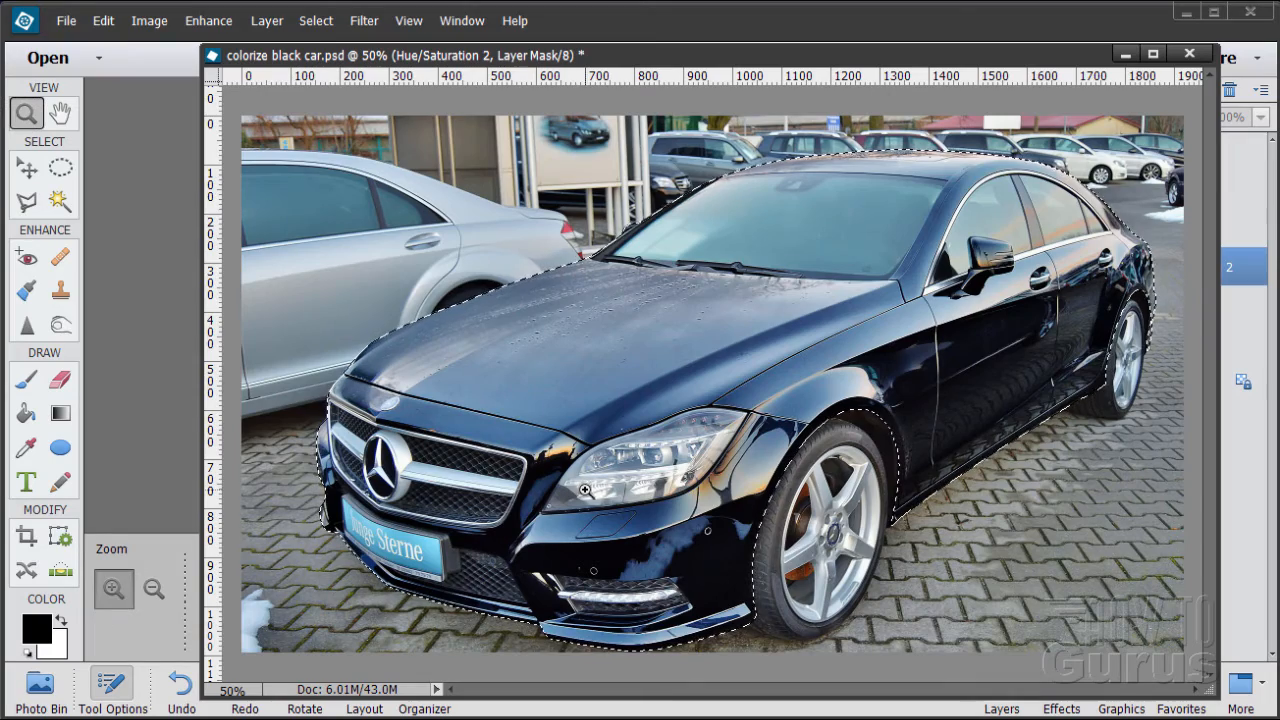
left_click(627, 487)
left_click(627, 487)
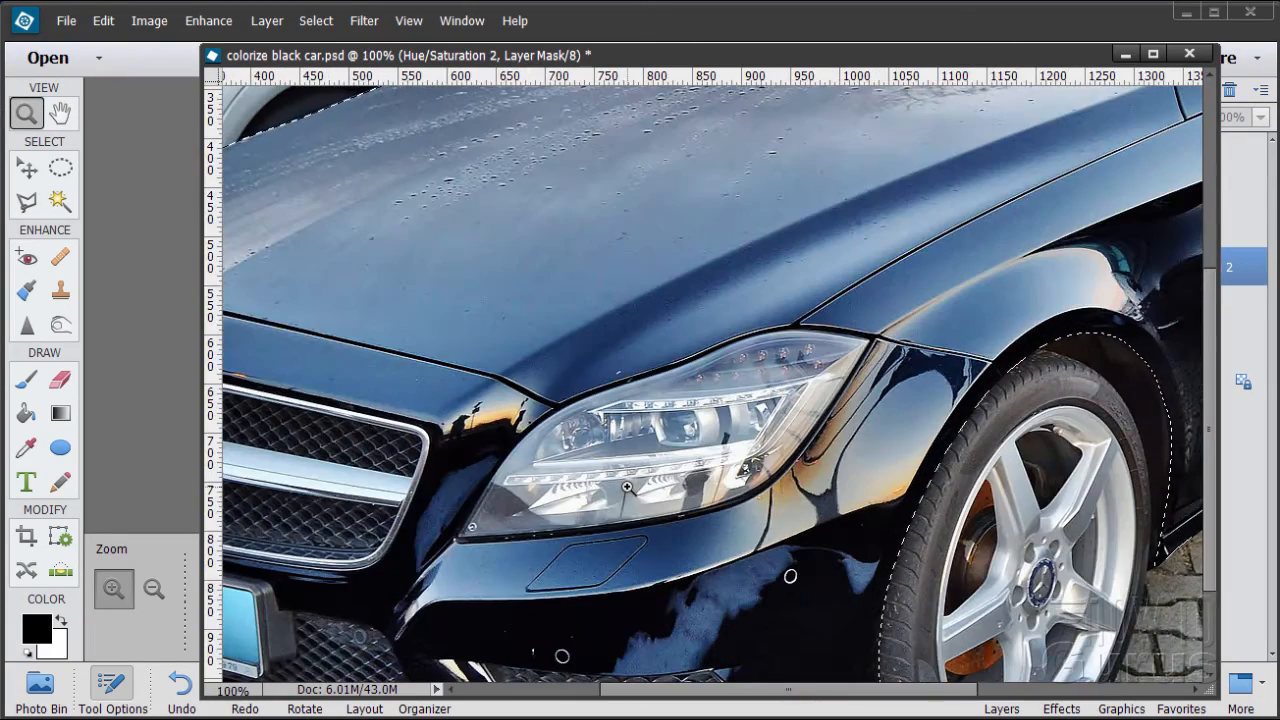
left_click(627, 487)
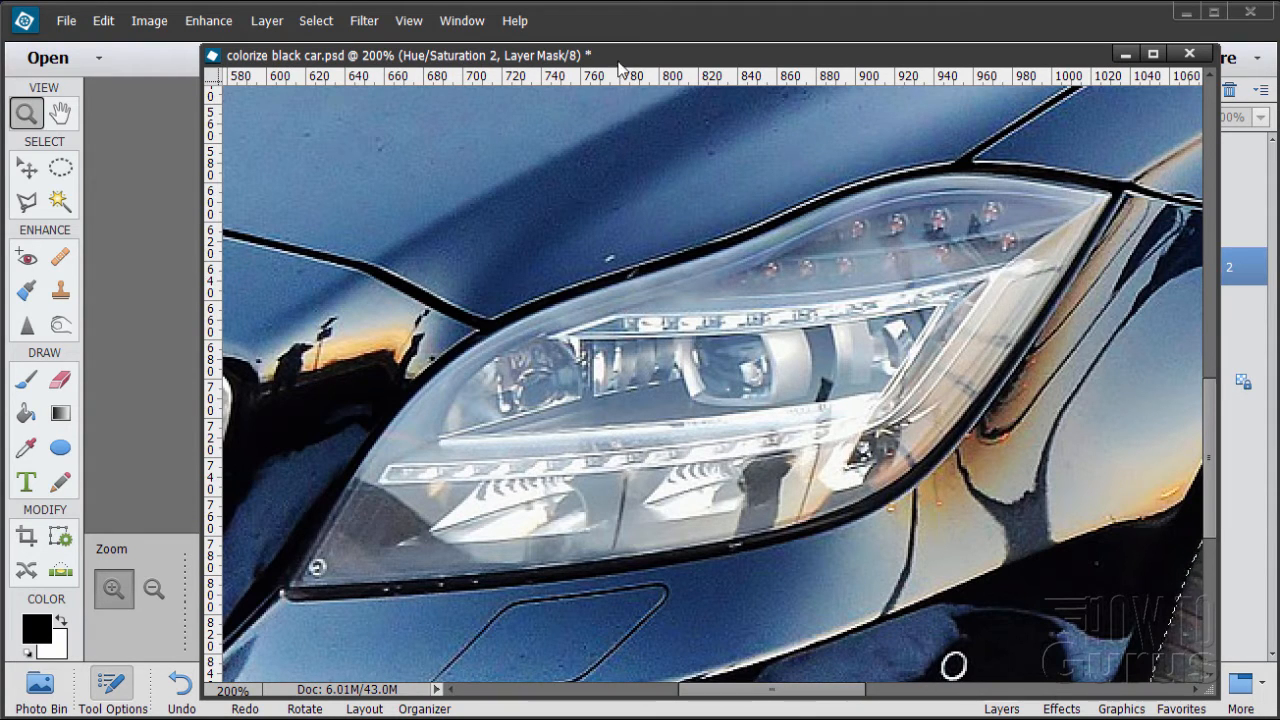
left_click_drag(618, 60, 728, 55)
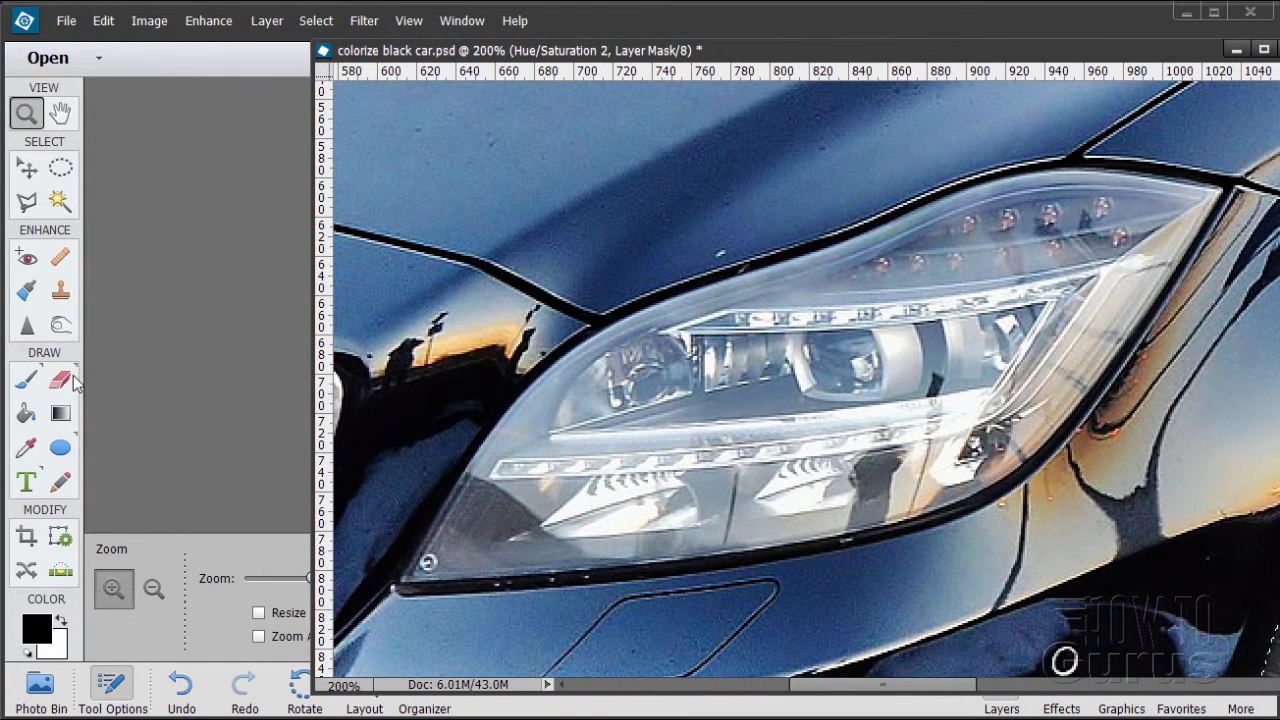
left_click(28, 202)
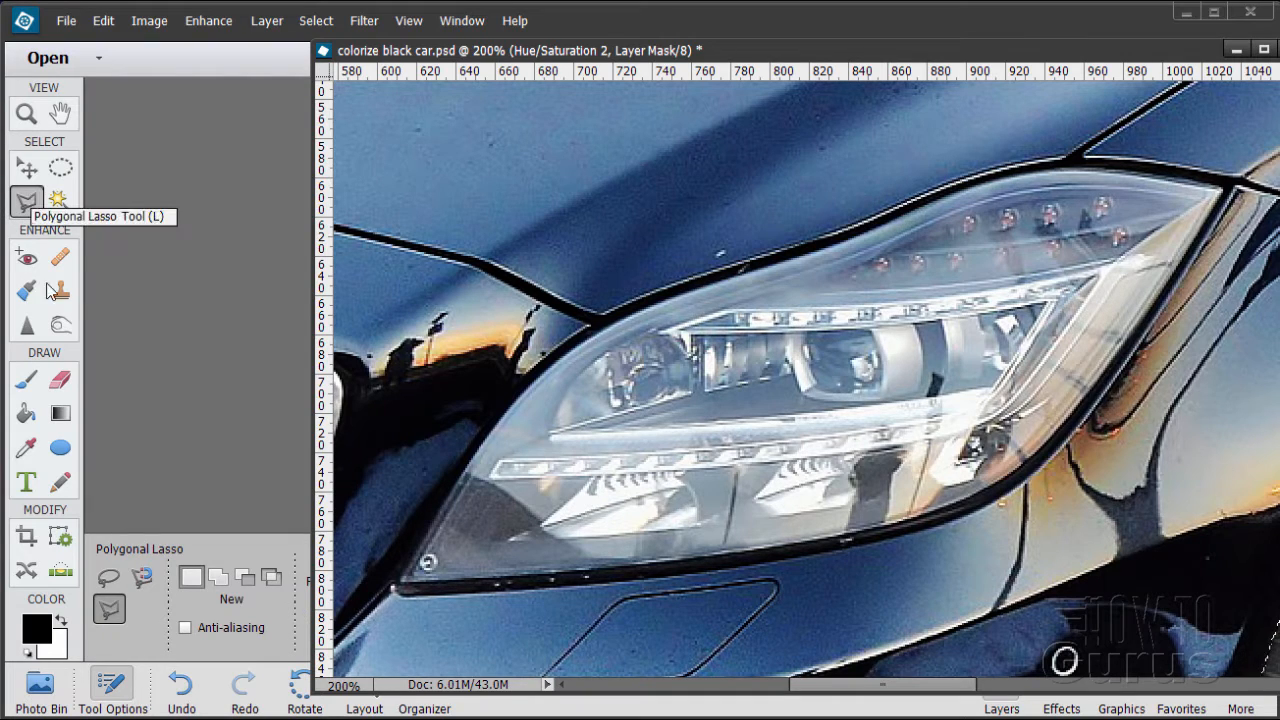
left_click(246, 580)
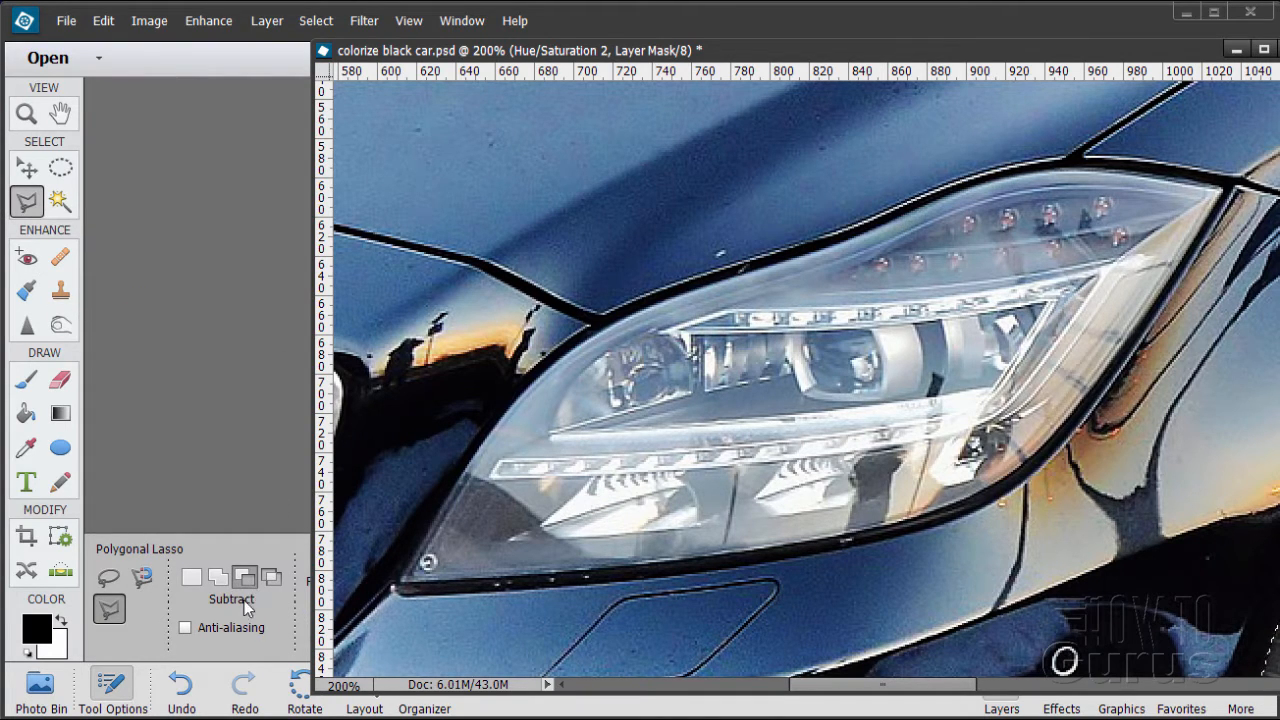
left_click_drag(708, 55, 990, 64)
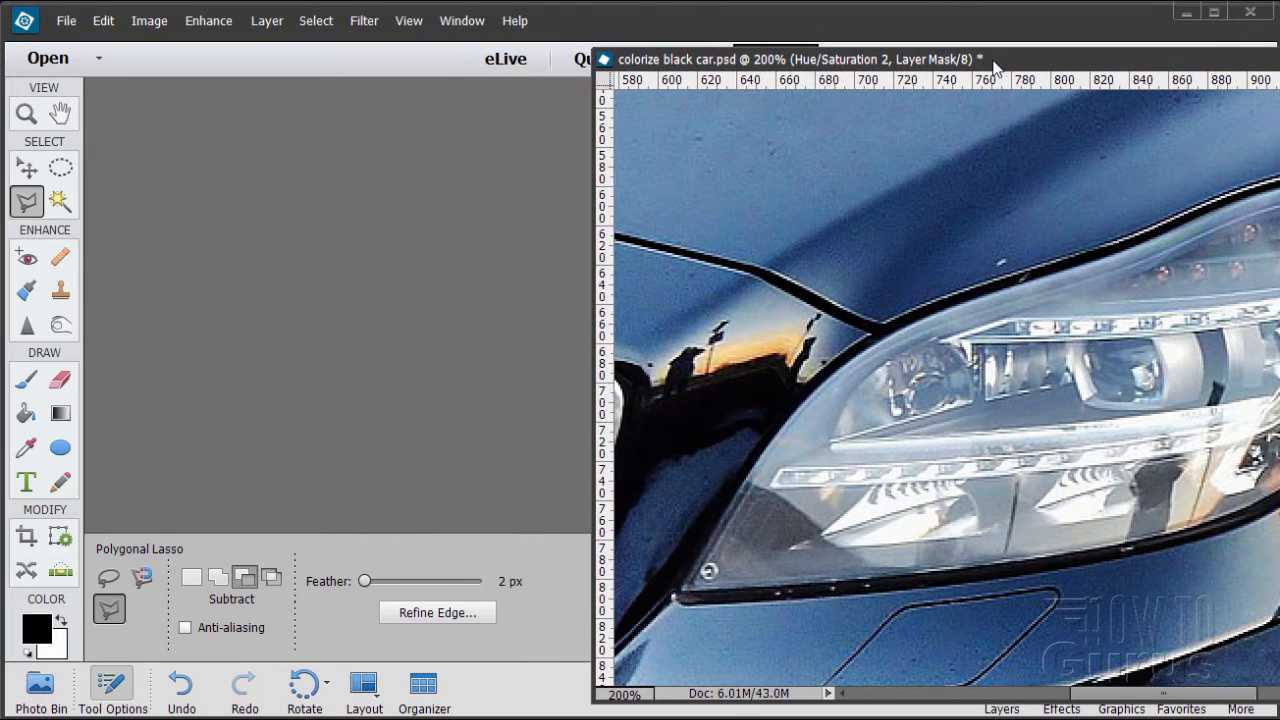
left_click(512, 581)
- Subtract the front headlight from the car selection by tracing a closed polygonal outline around its edge
left_click_drag(1003, 68, 557, 47)
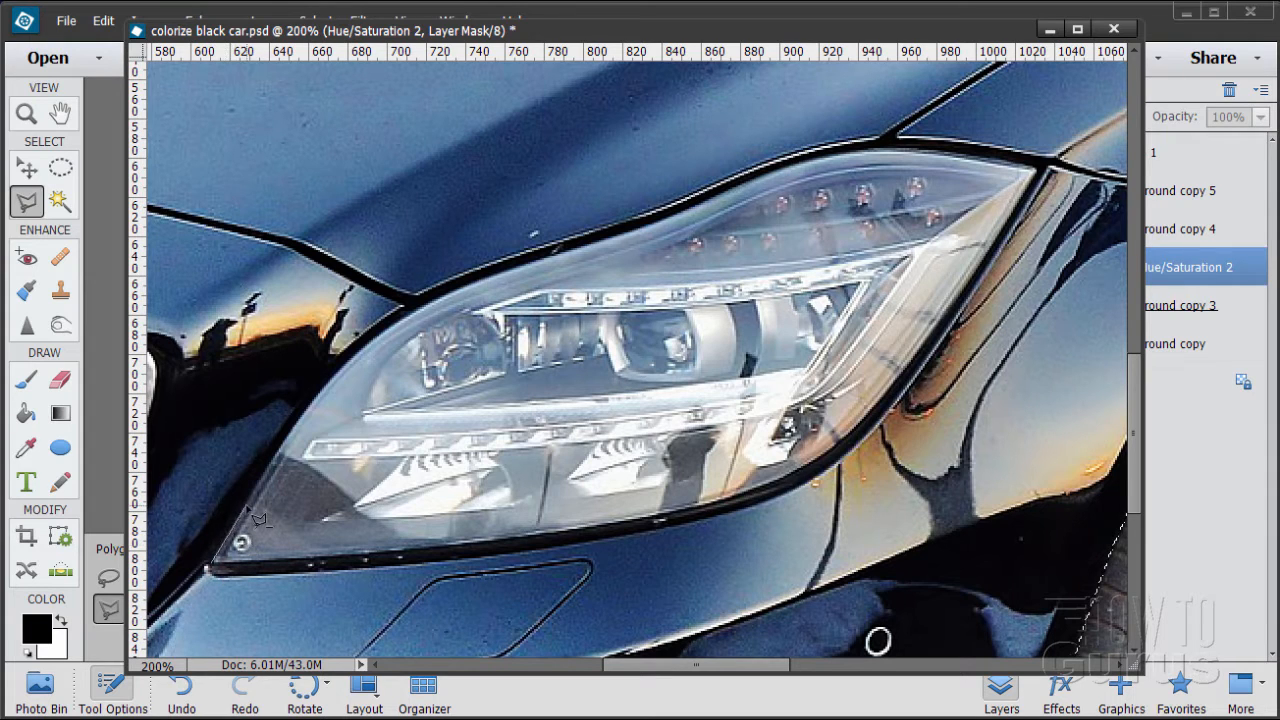
left_click(345, 388)
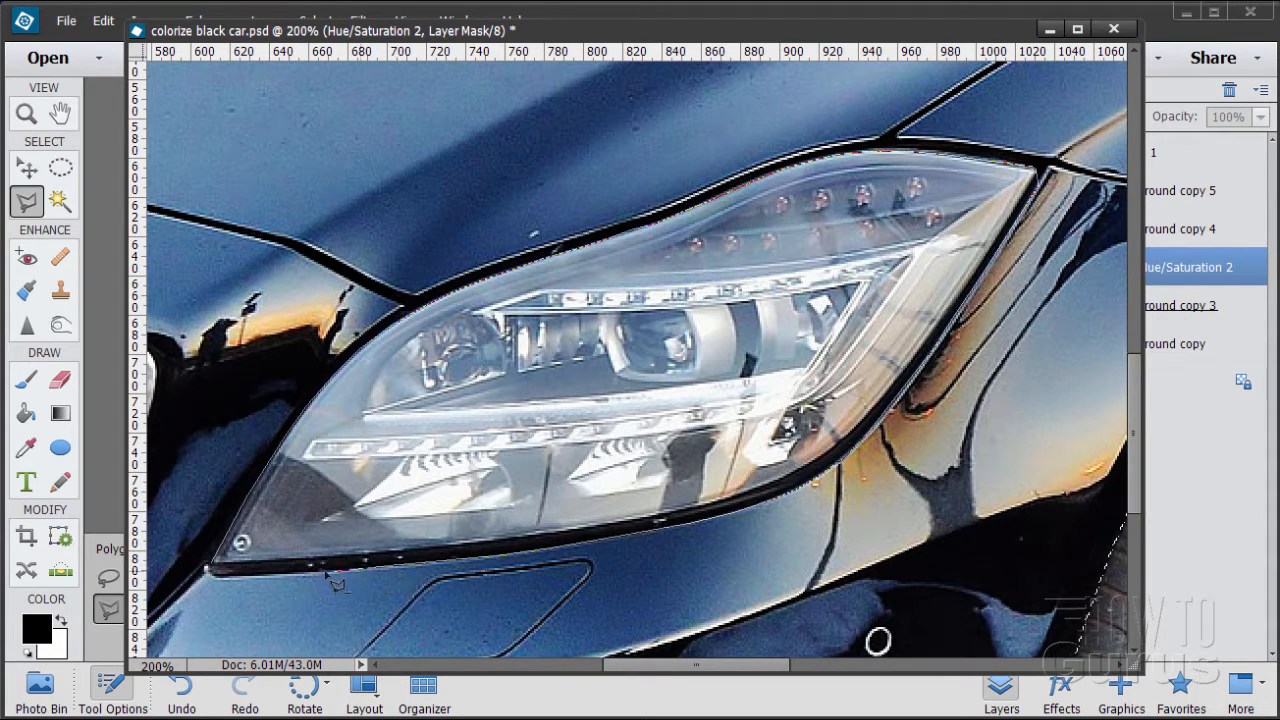
left_click(208, 572)
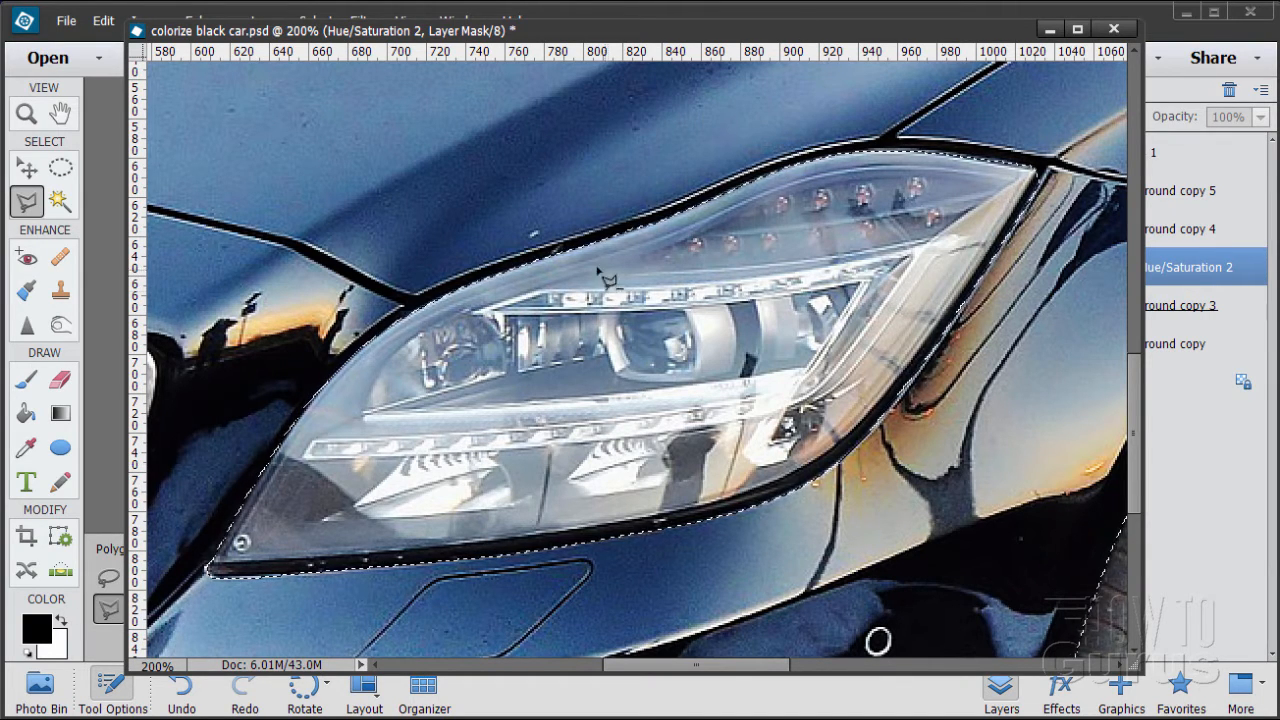
left_click(28, 115)
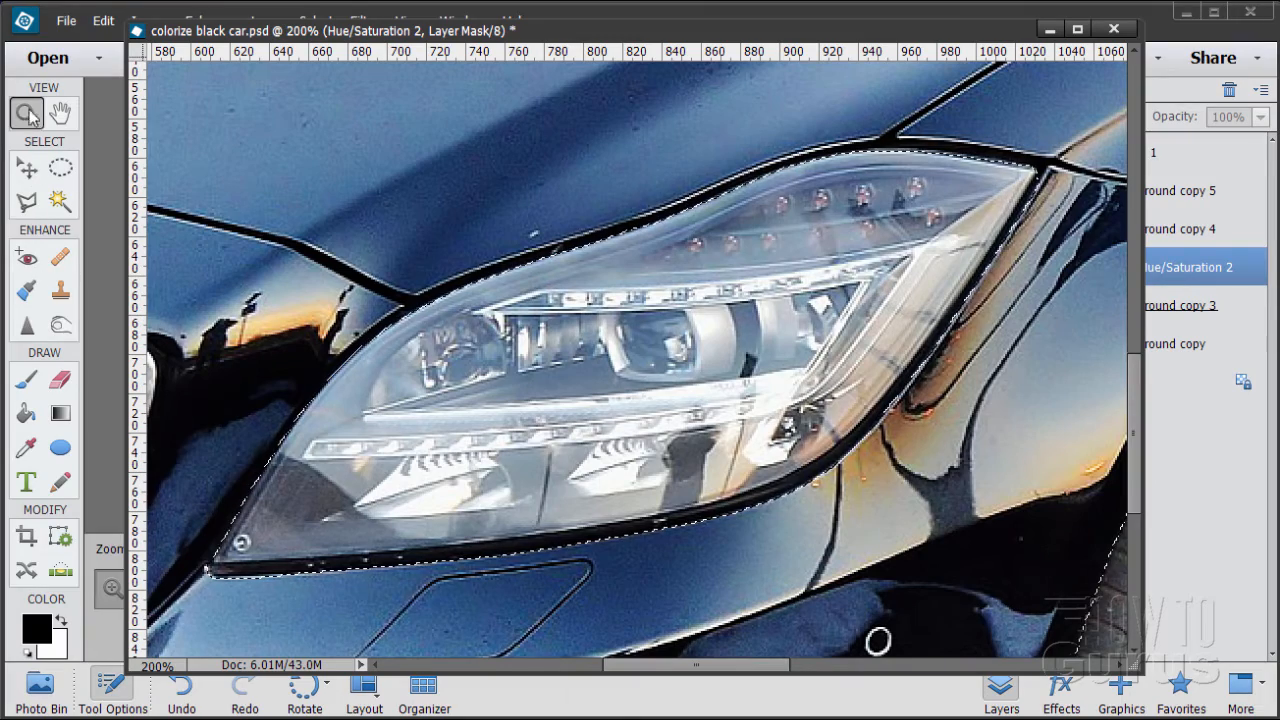
- Activate the Move tool, review the selection around the whole car at 66.7%, and move the image window aside to uncover the layers
left_click(640, 385, "alt")
left_click(640, 385, "alt")
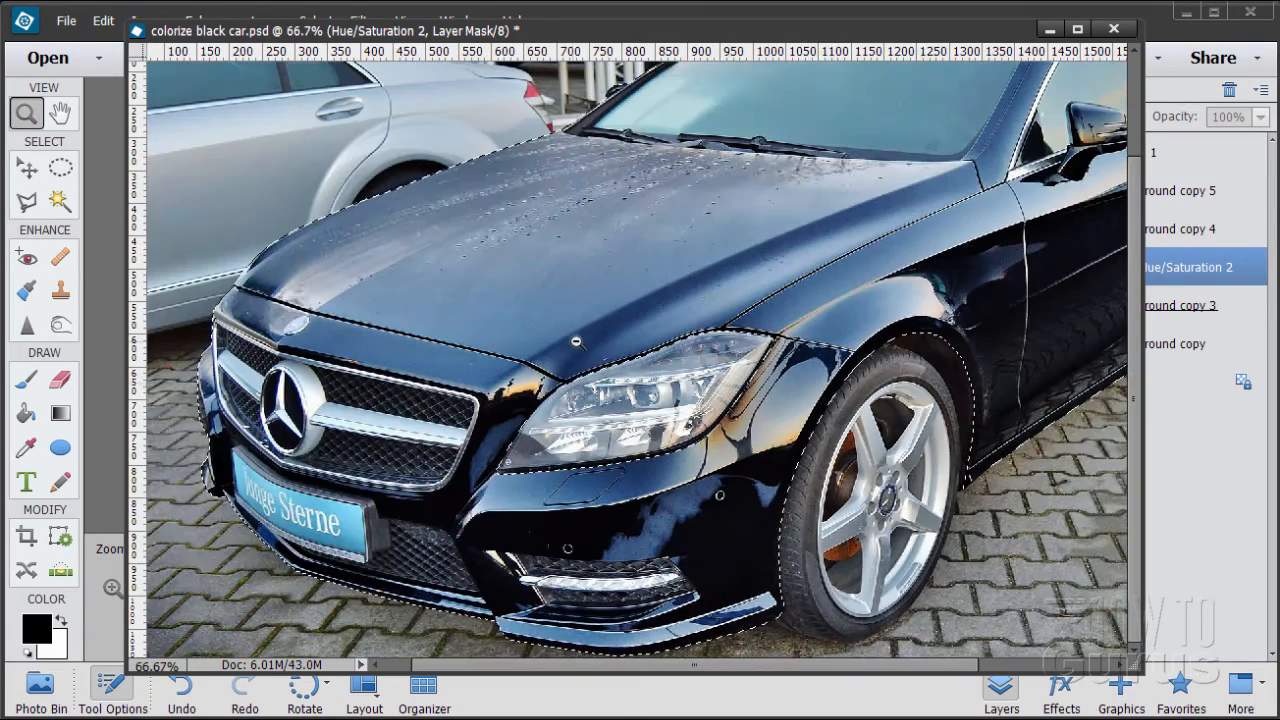
left_click(26, 168)
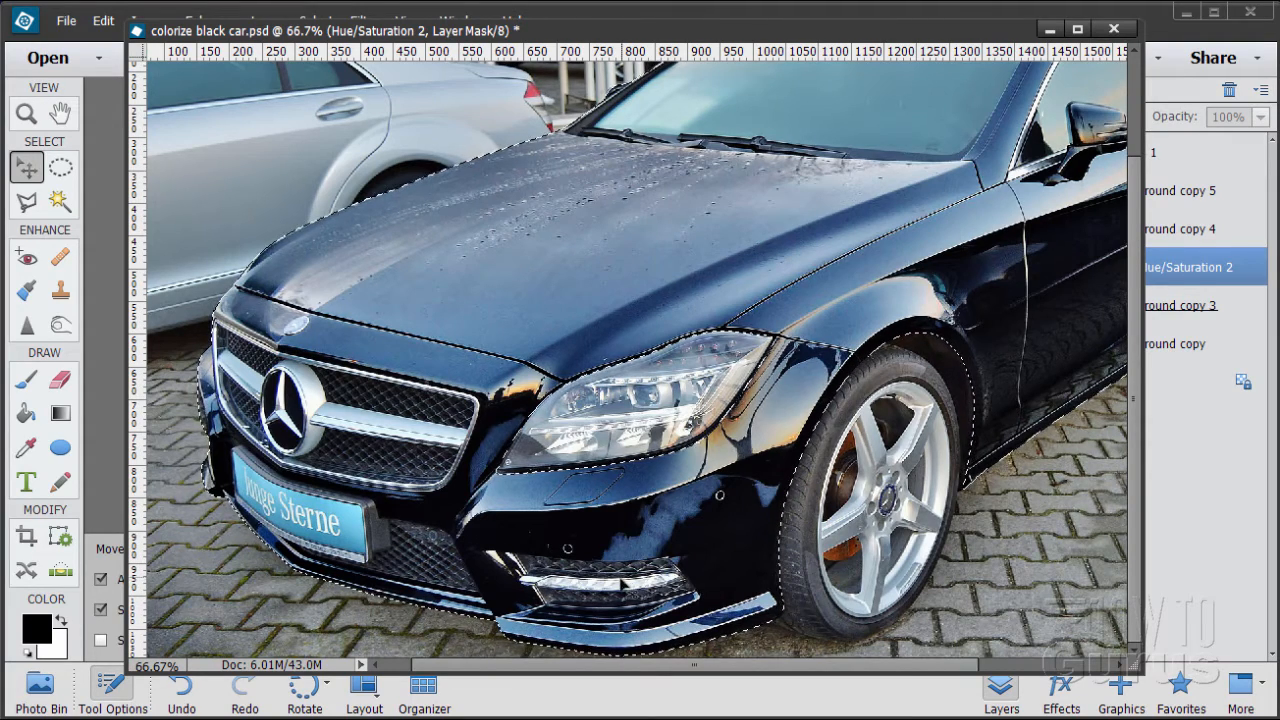
left_click_drag(923, 662, 1056, 662)
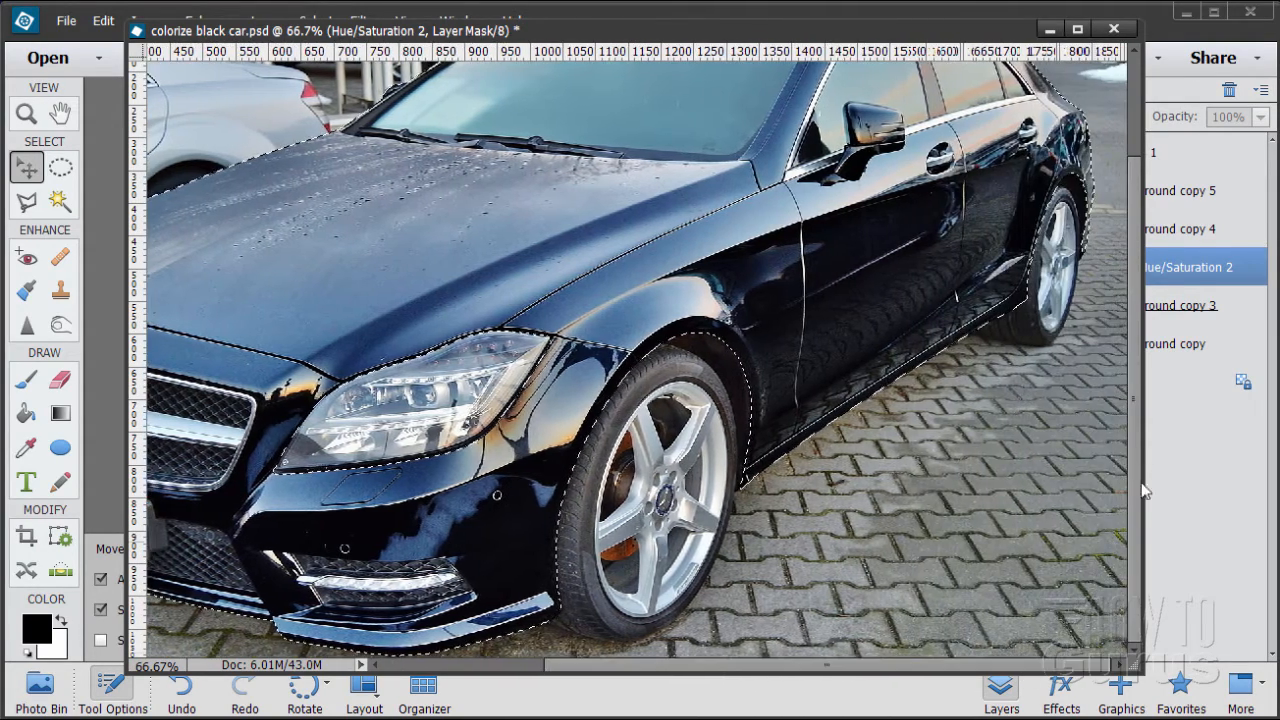
left_click_drag(1137, 386, 1151, 276)
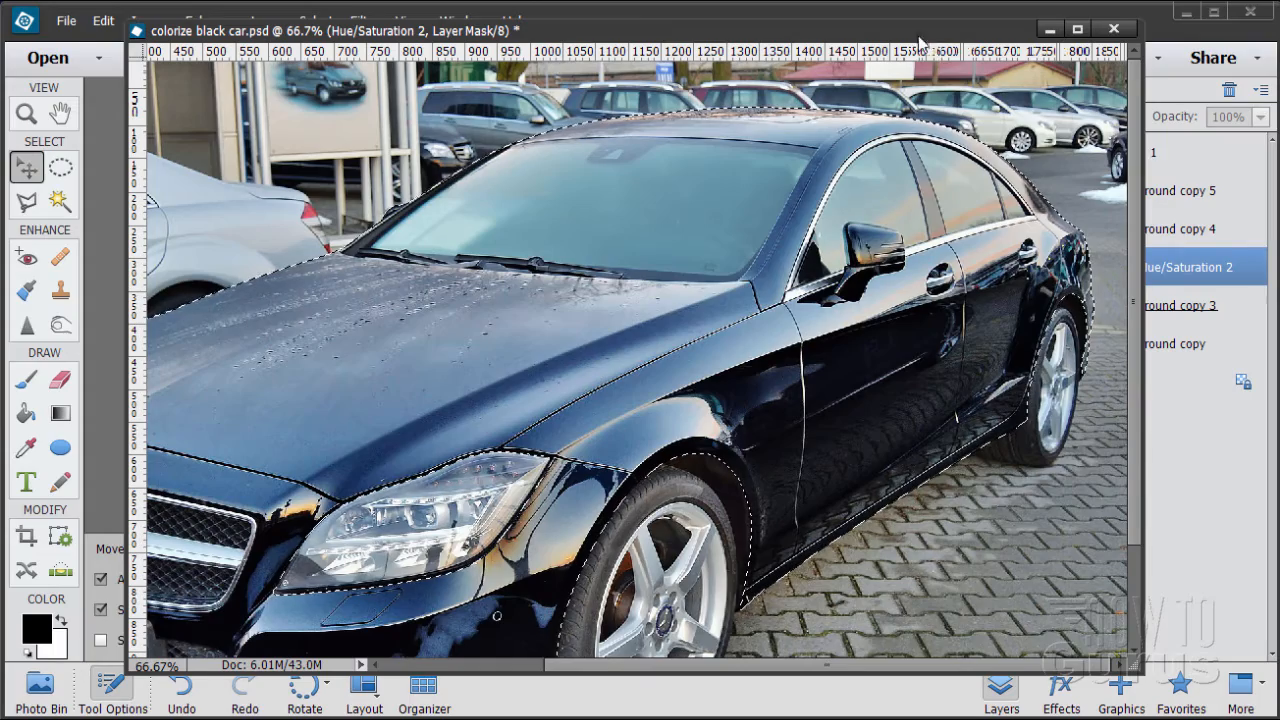
left_click_drag(918, 38, 822, 33)
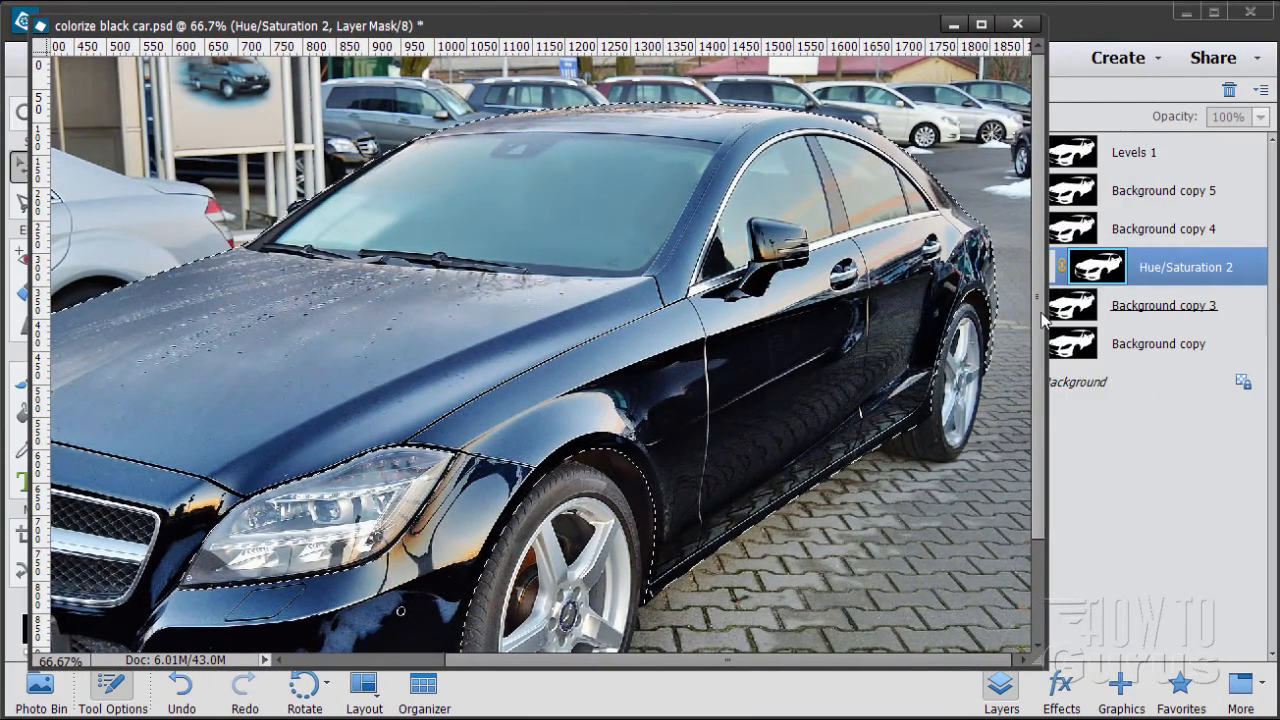
scroll(1042, 318, "down", 2)
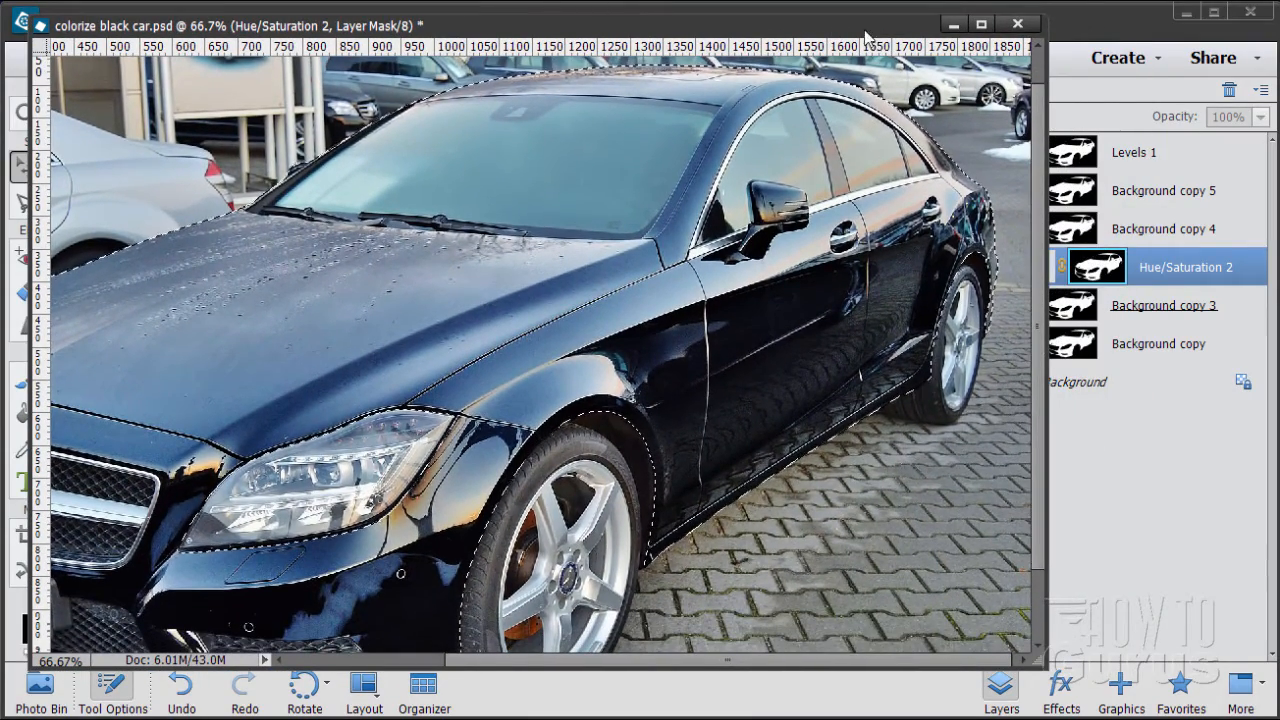
left_click_drag(866, 33, 734, 37)
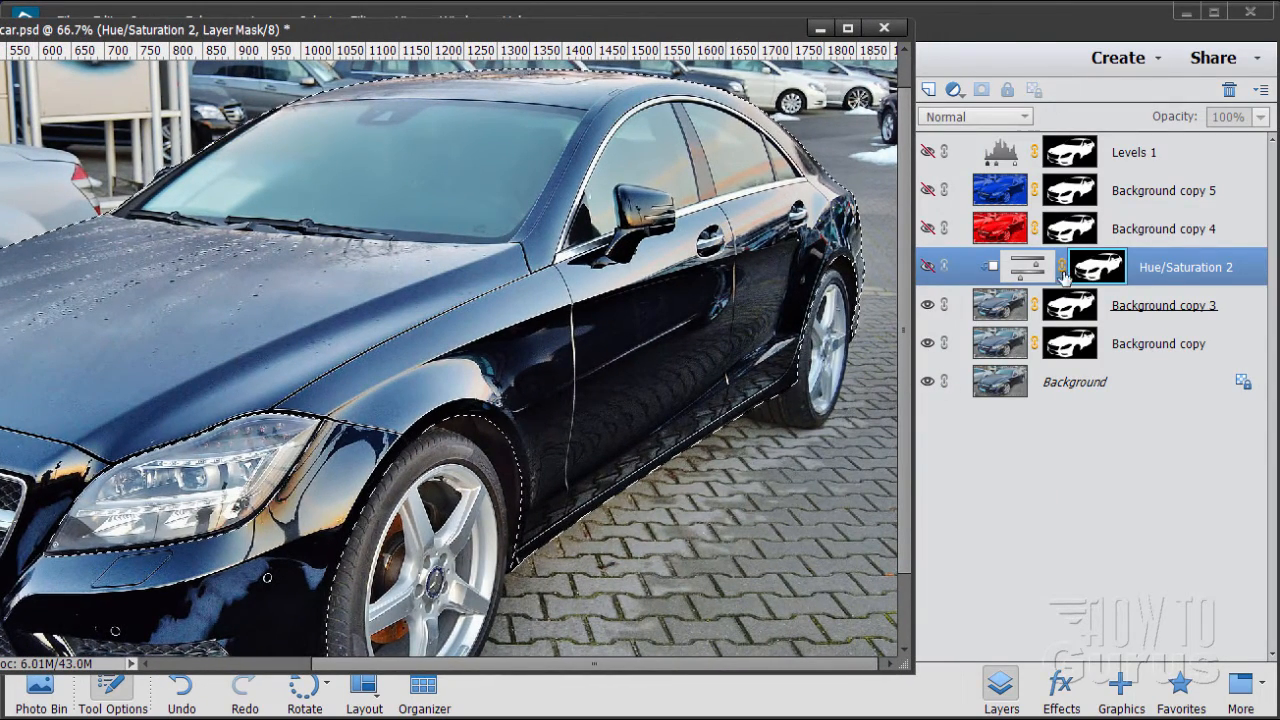
- With Background copy 3 and Background copy hidden, duplicate the Background layer and add a layer mask from the car selection
left_click(990, 320)
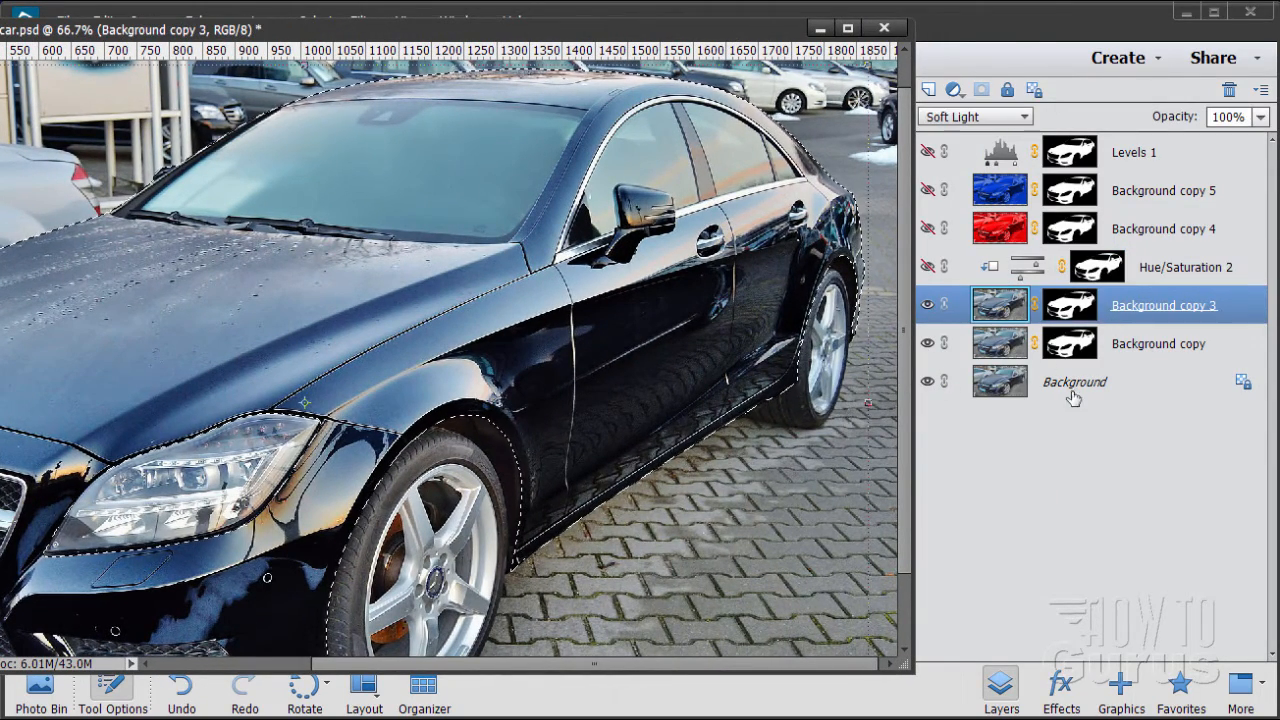
left_click(927, 304)
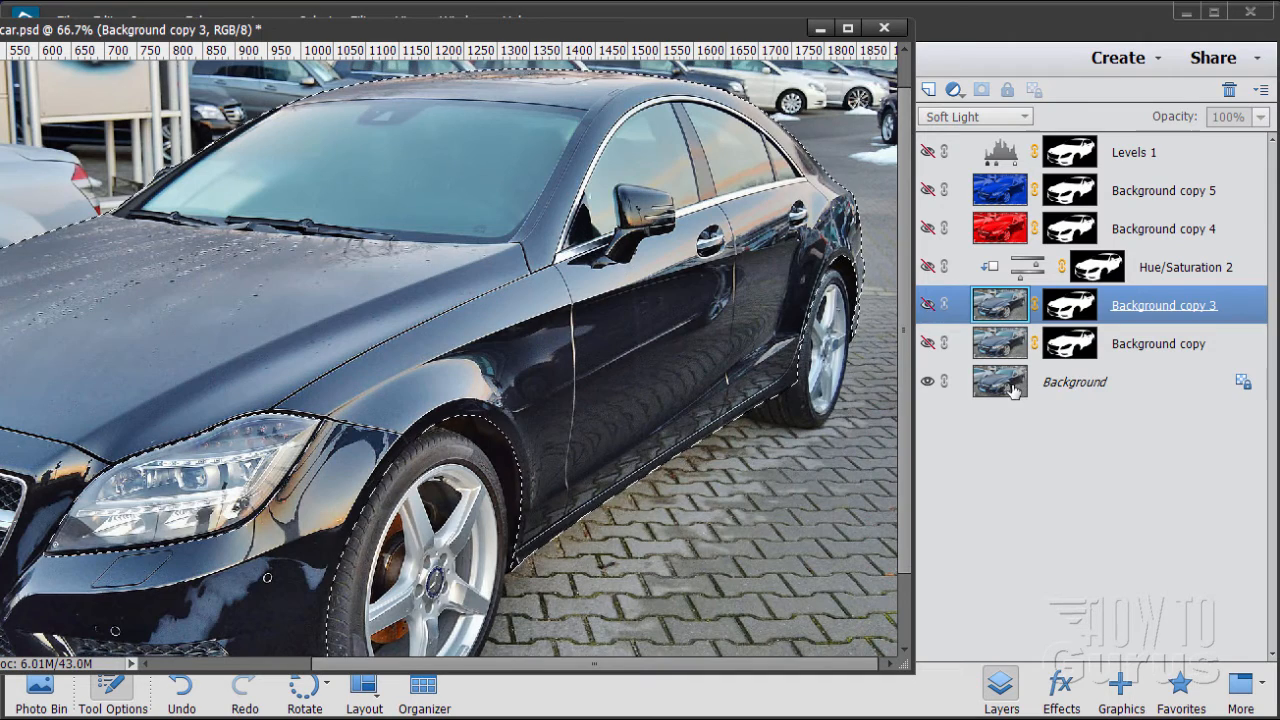
left_click(1070, 390)
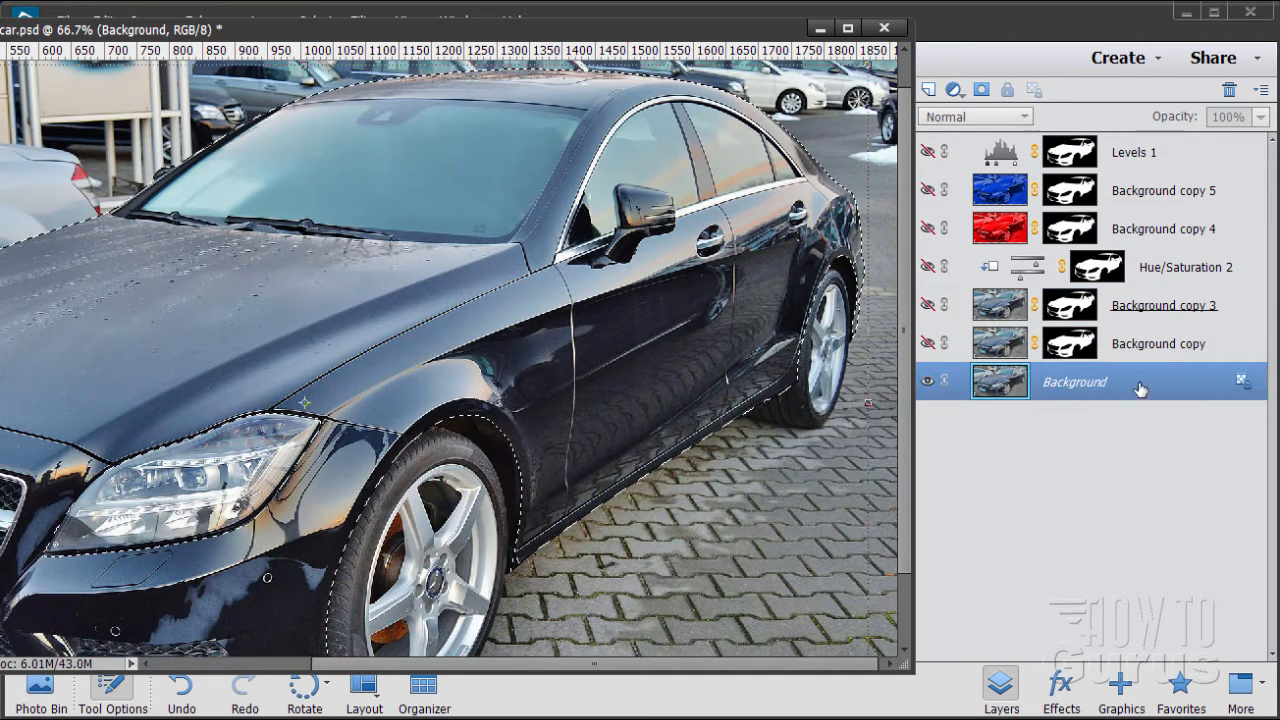
left_click_drag(1000, 384, 929, 88)
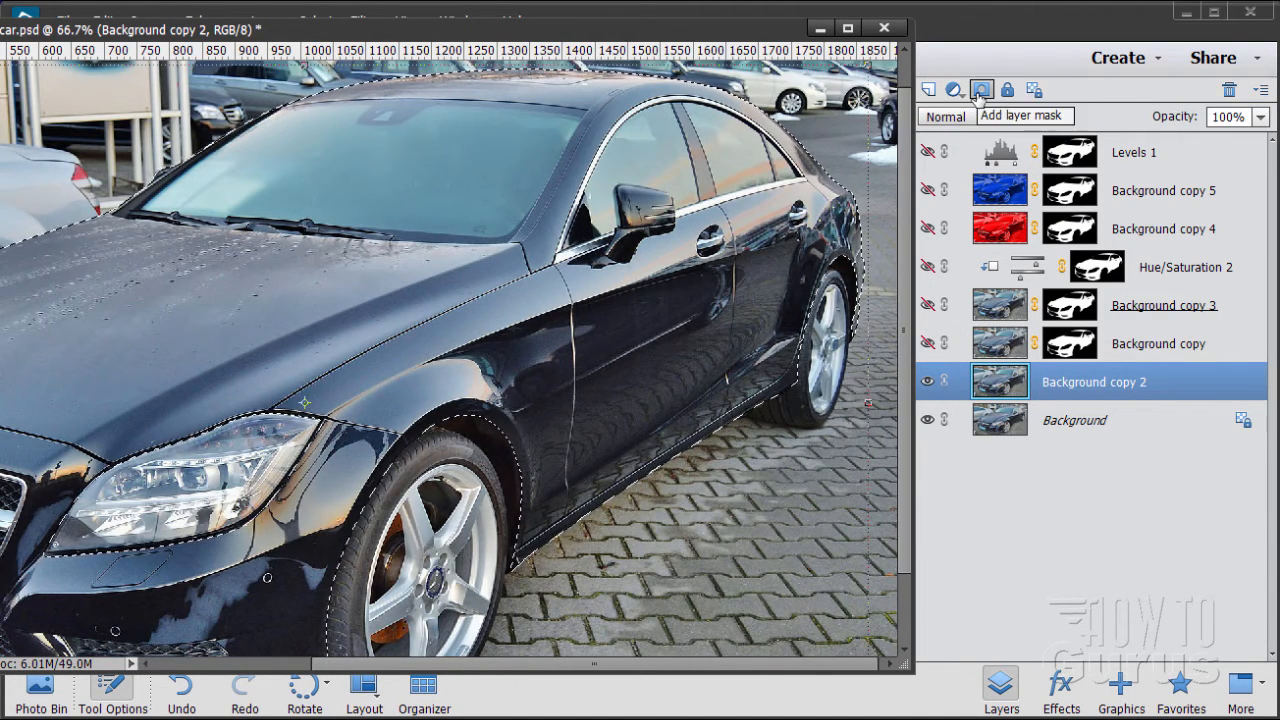
left_click(982, 92)
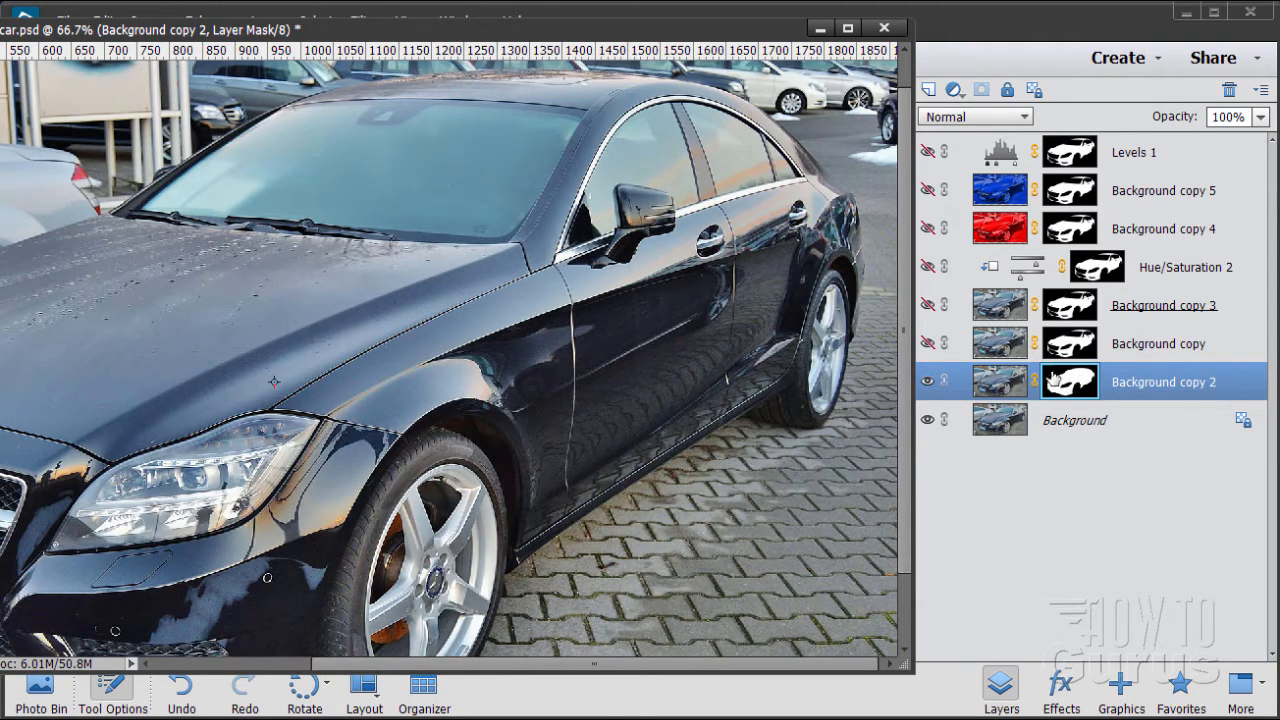
- Dock the image window back into the workspace and magnify the windshield to 100%
left_click_drag(560, 42, 603, 92)
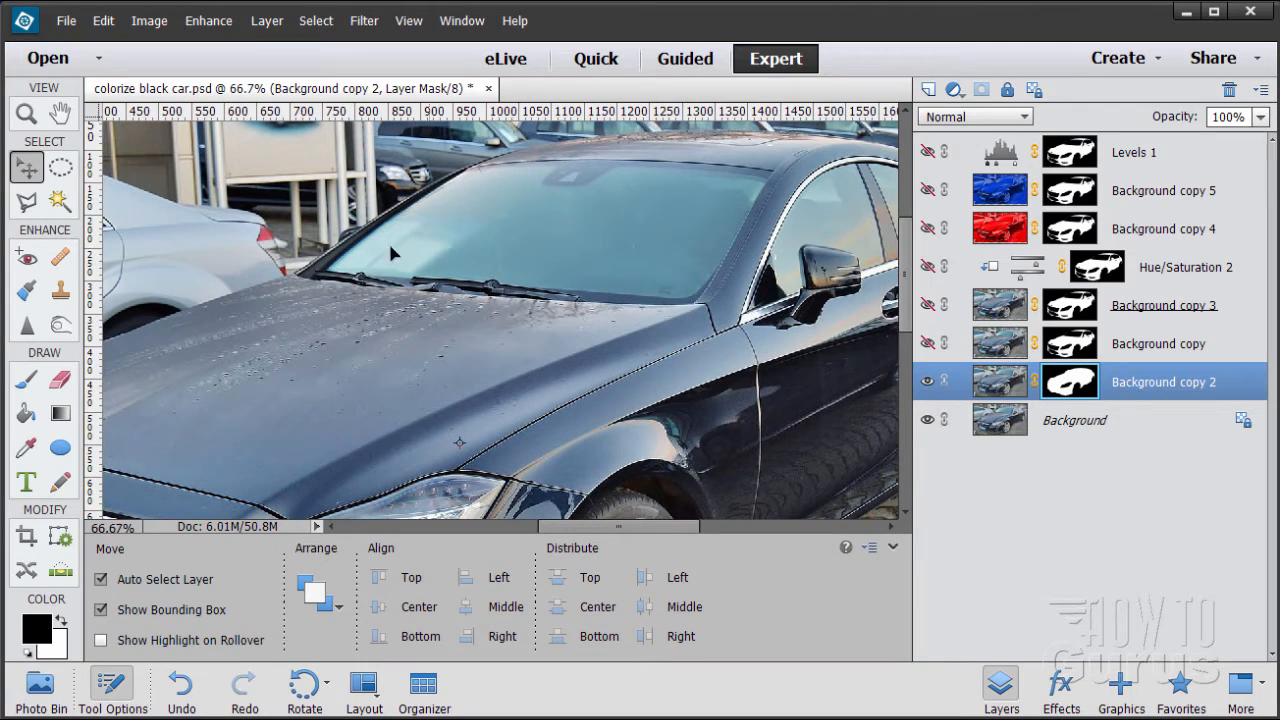
left_click_drag(906, 313, 908, 280)
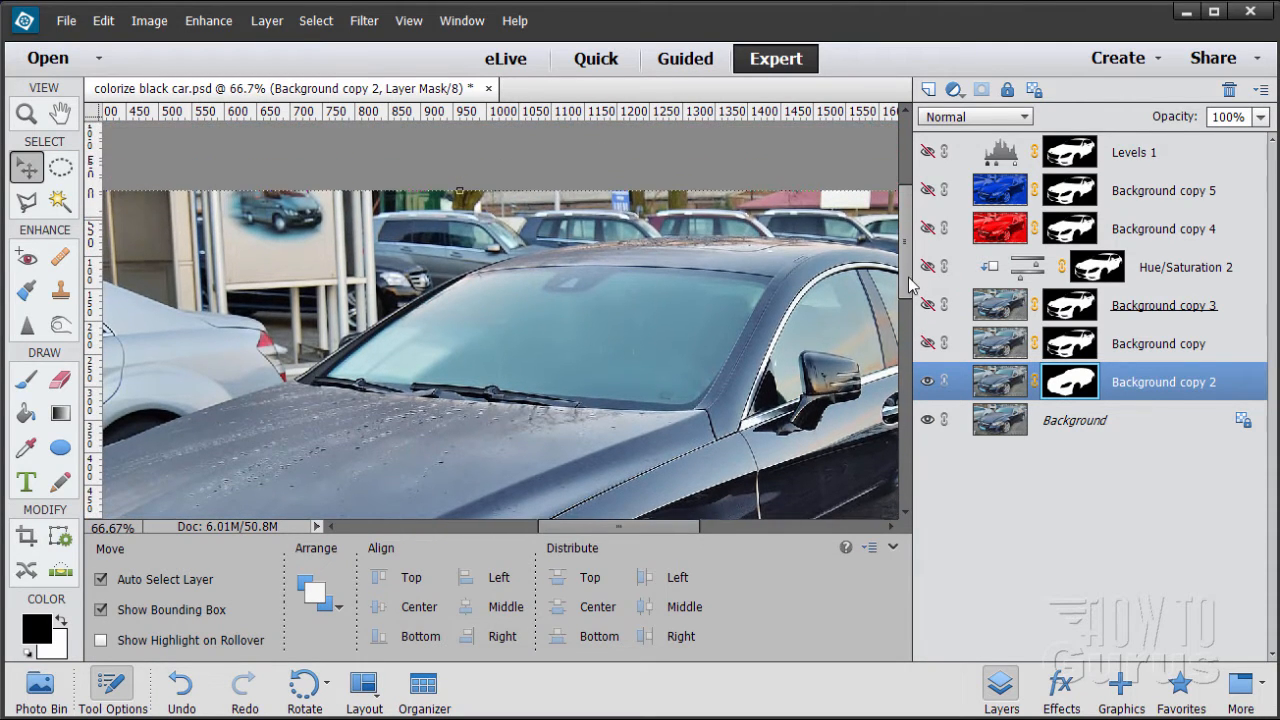
left_click(26, 113)
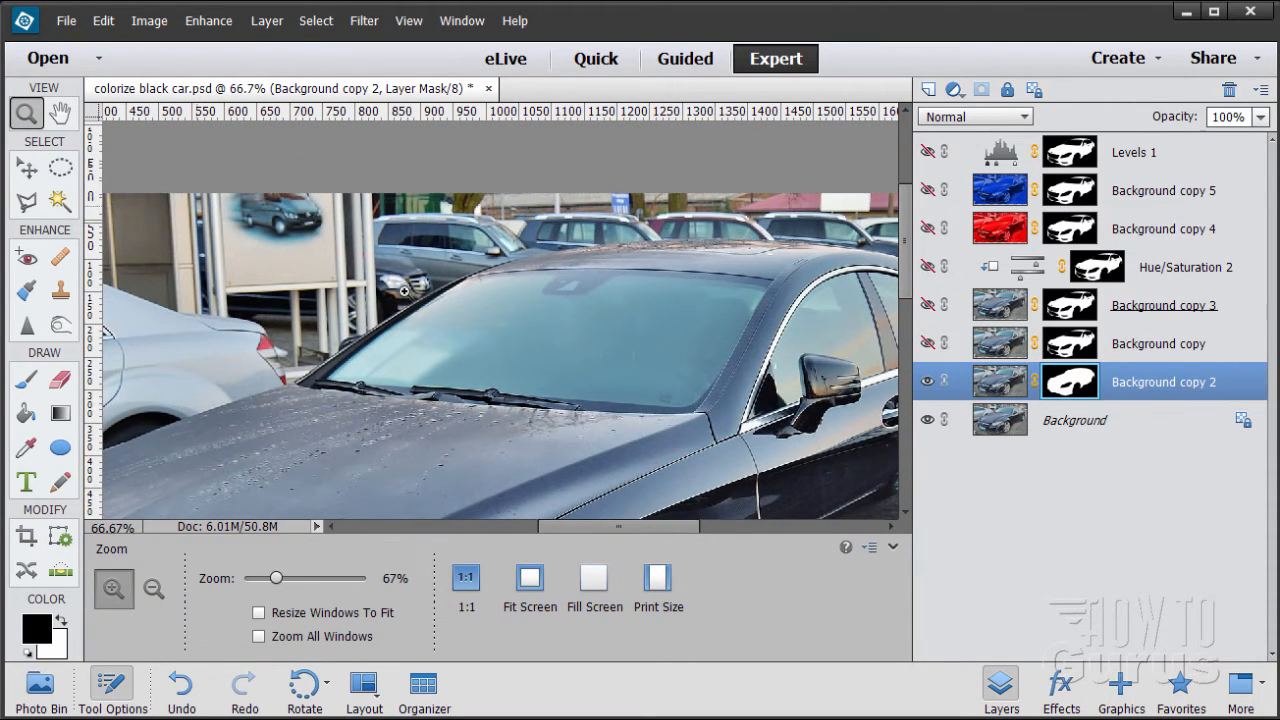
left_click(514, 306)
left_click_drag(676, 534, 694, 532)
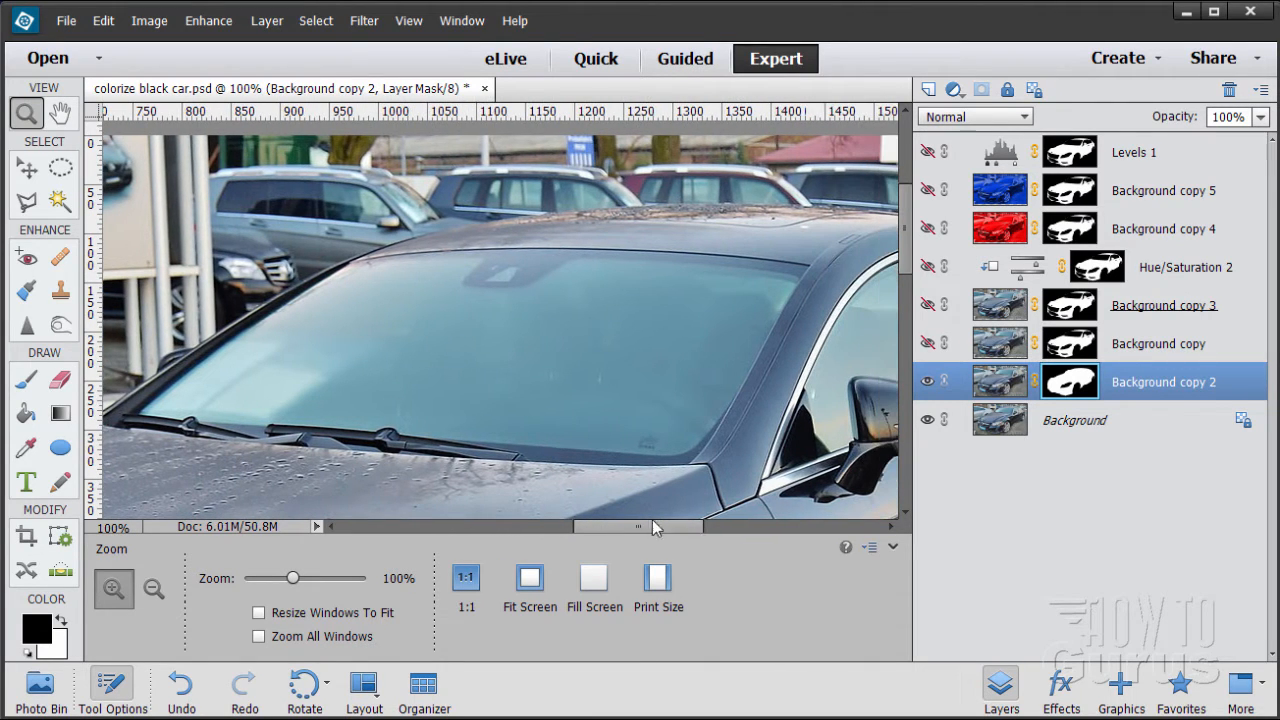
- With the Background copy 2 layer mask active, outline the windshield using the Polygonal Lasso in New selection mode
left_click(27, 203)
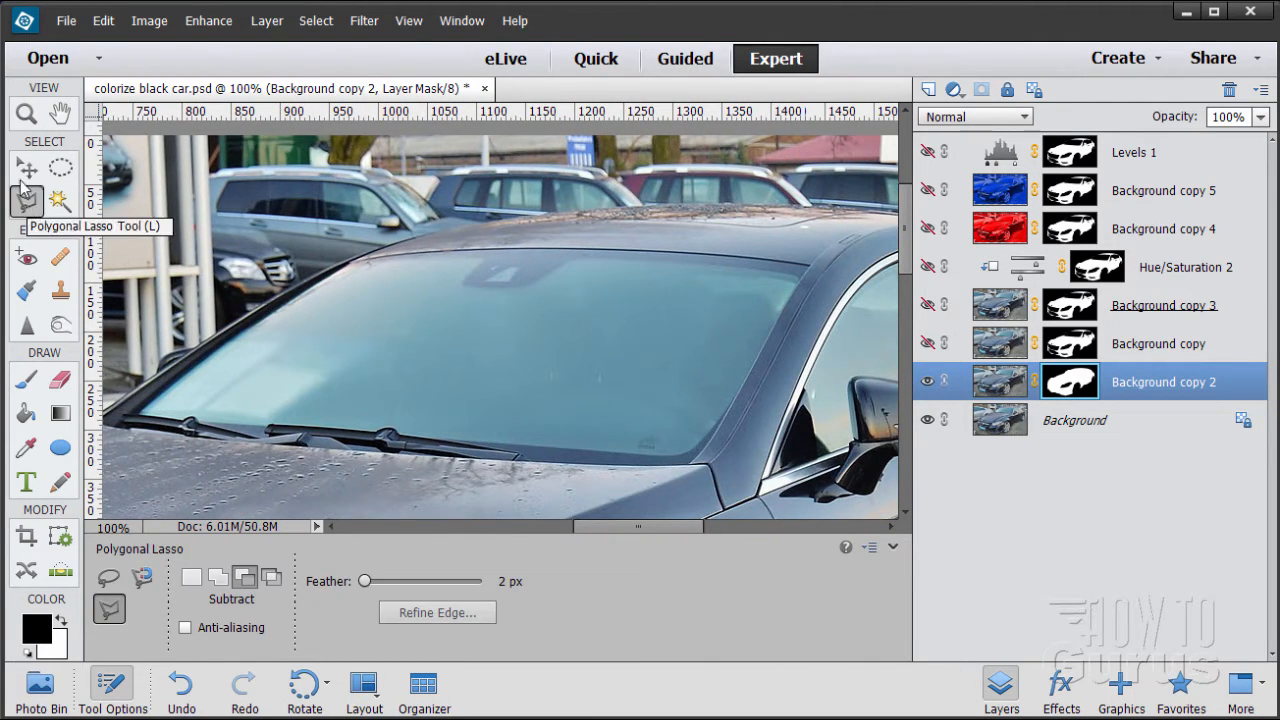
left_click(193, 578)
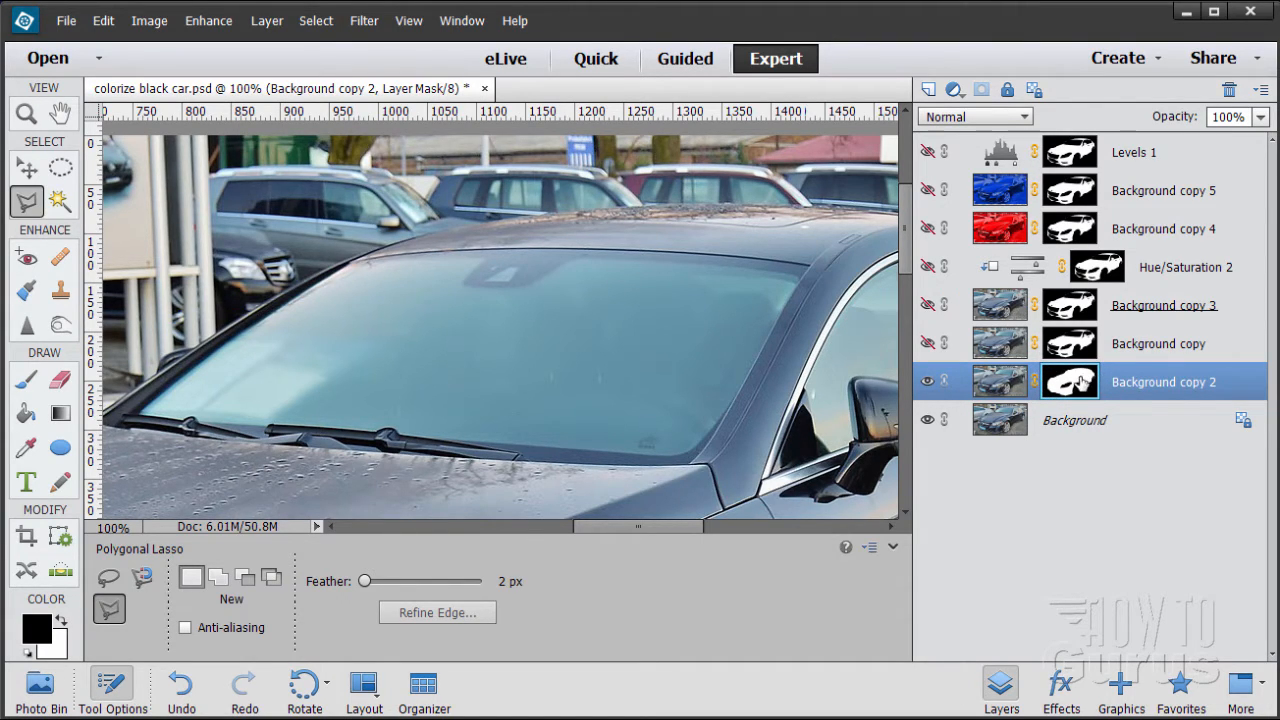
left_click(1015, 382)
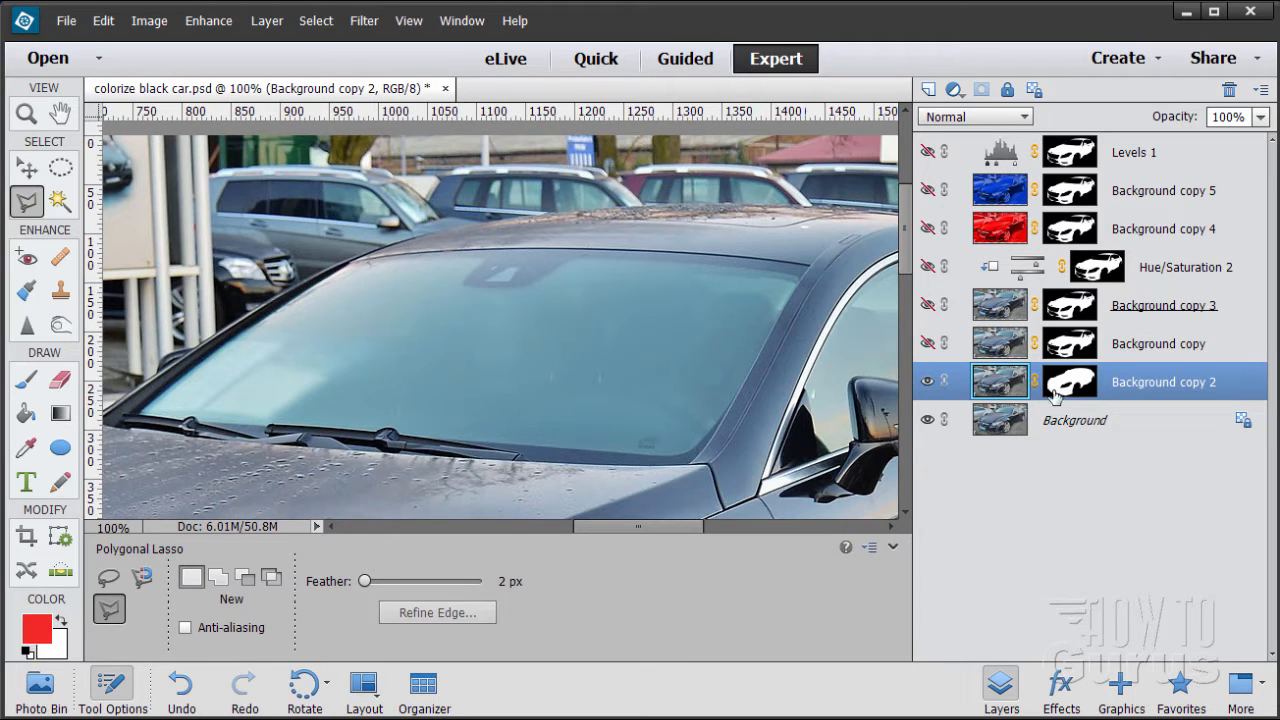
left_click(1055, 397)
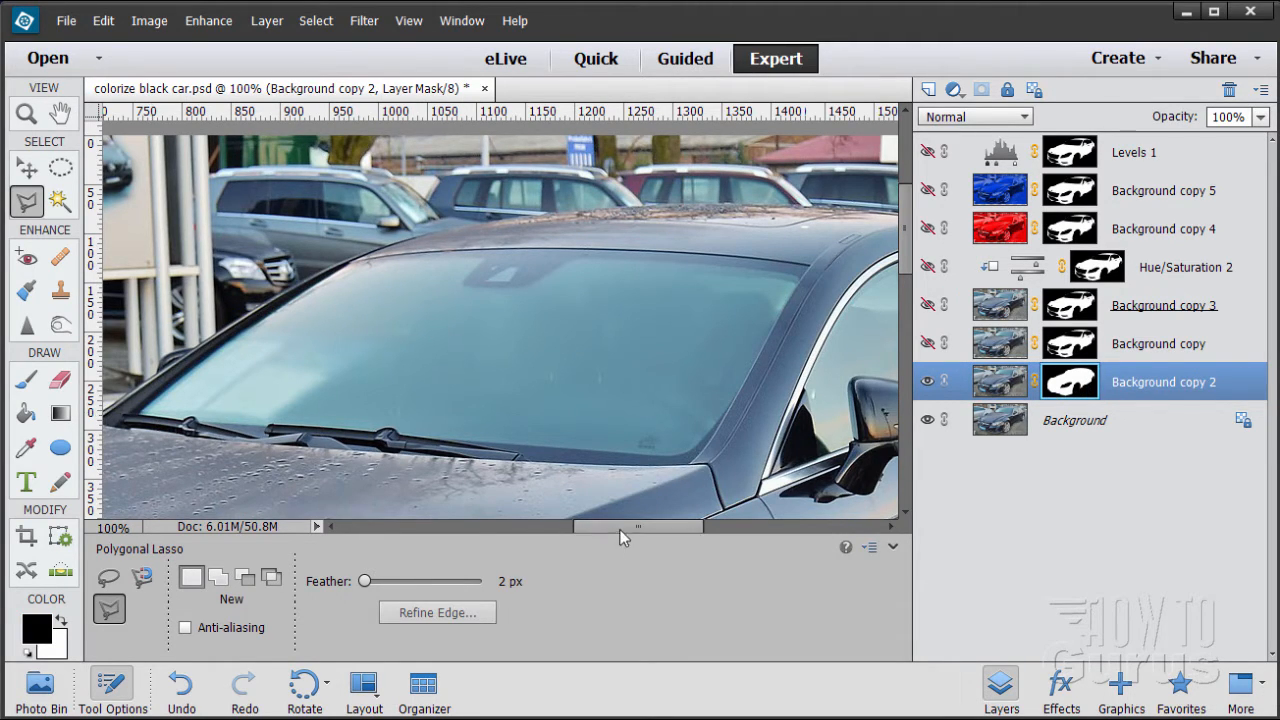
left_click_drag(615, 529, 609, 528)
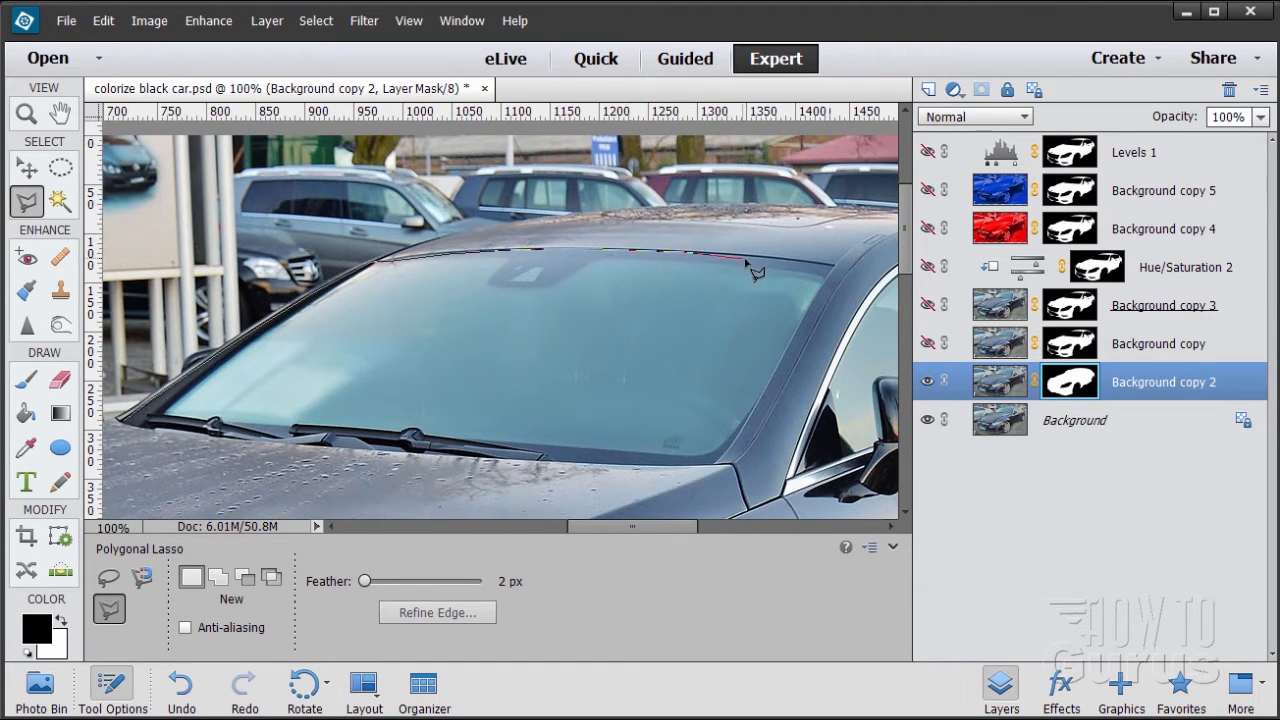
left_click(834, 266)
left_click(716, 465)
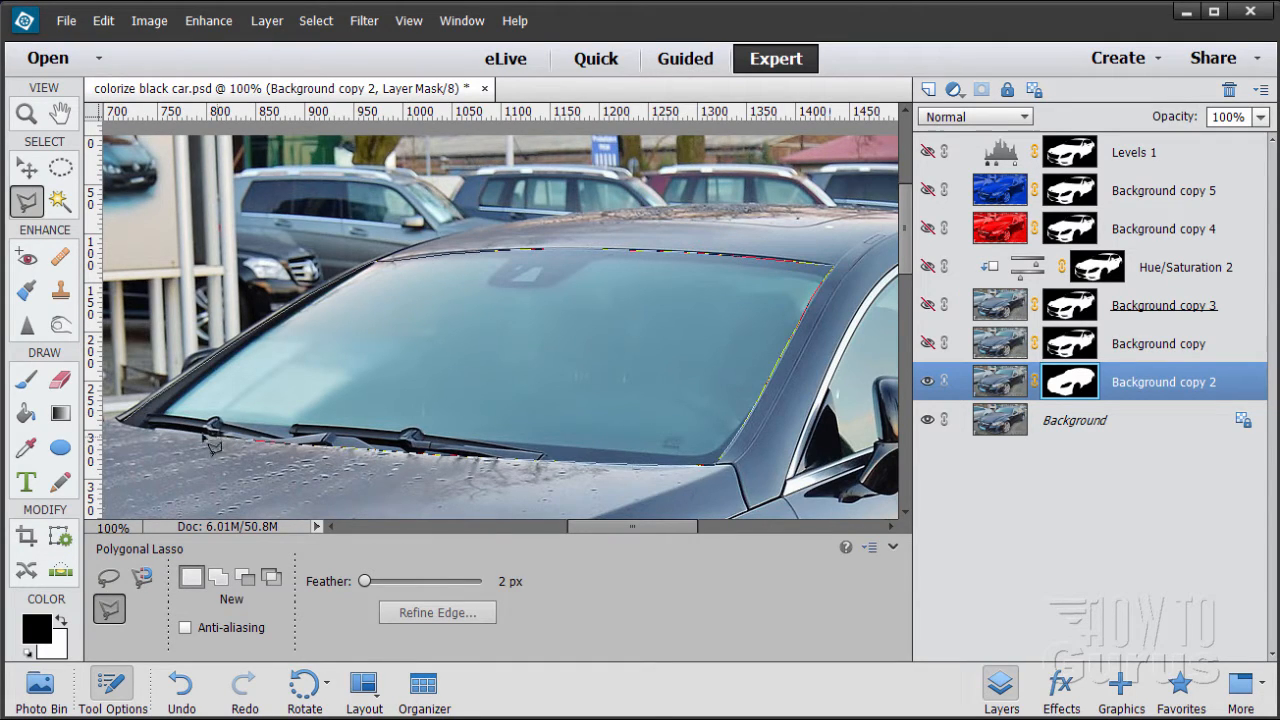
left_click(129, 429)
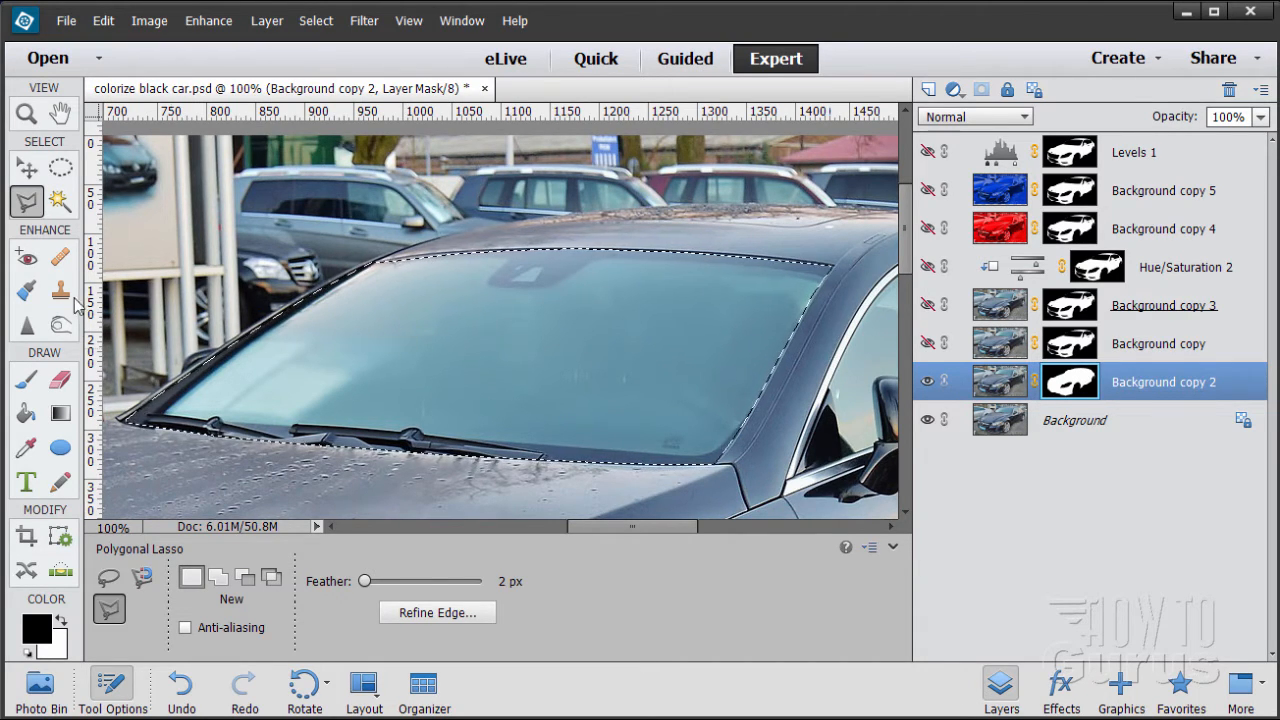
- Hide the Background layer, paint the windshield out of the Background copy 2 mask with the black 19 px brush, and deselect
left_click(27, 381)
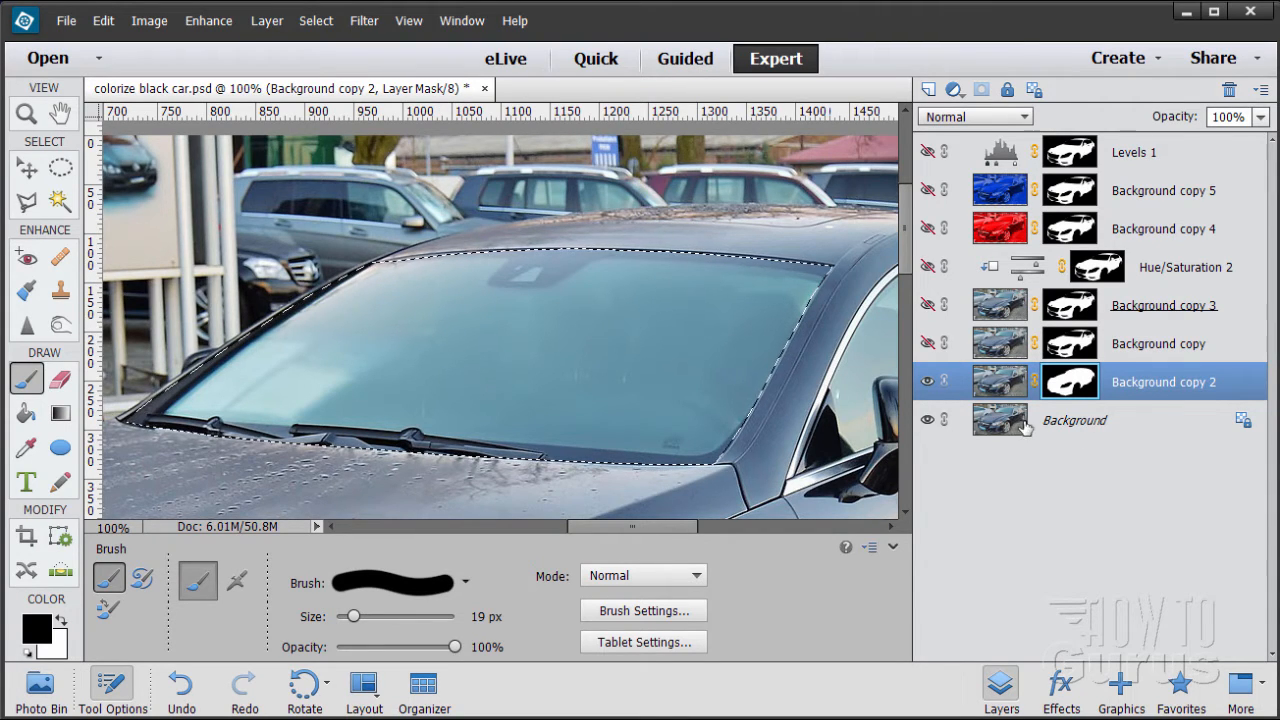
left_click(928, 422)
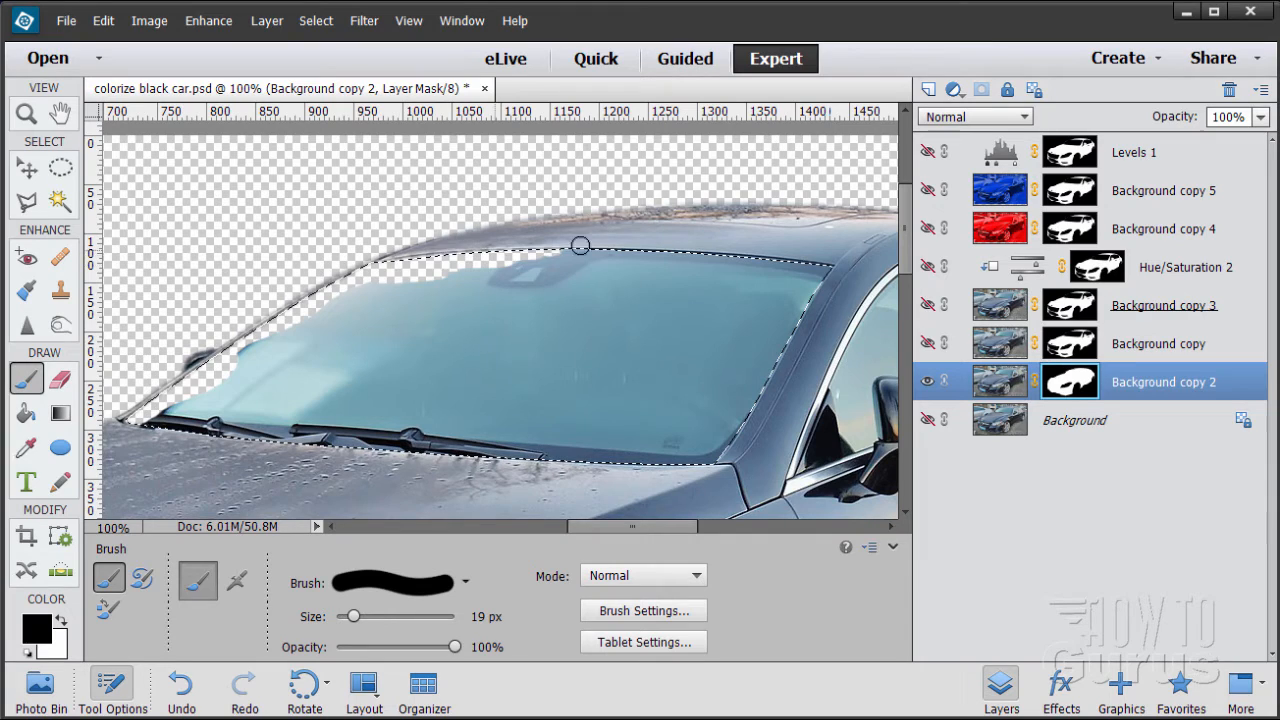
mouse_move(598, 242)
left_mouse_down()
mouse_move(844, 265)
mouse_move(827, 262)
mouse_move(826, 296)
mouse_move(786, 349)
mouse_move(809, 300)
mouse_move(709, 463)
mouse_move(302, 444)
mouse_move(116, 418)
mouse_move(240, 351)
mouse_move(273, 306)
mouse_move(237, 348)
mouse_move(175, 382)
mouse_move(385, 258)
mouse_move(672, 251)
mouse_move(827, 269)
mouse_move(742, 414)
left_mouse_up()
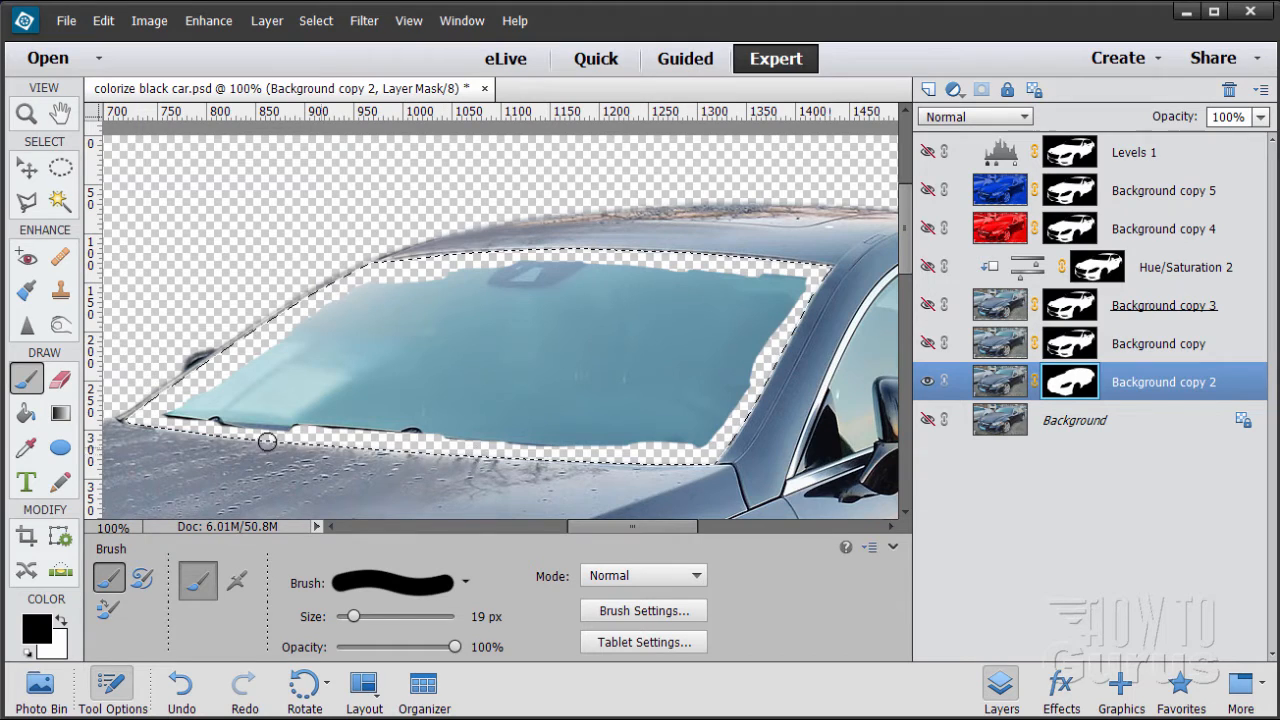
mouse_move(138, 418)
left_mouse_down()
mouse_move(187, 436)
mouse_move(165, 421)
mouse_move(301, 430)
mouse_move(194, 406)
mouse_move(310, 432)
mouse_move(376, 423)
mouse_move(357, 401)
mouse_move(410, 380)
mouse_move(187, 388)
mouse_move(297, 347)
mouse_move(347, 301)
mouse_move(352, 314)
mouse_move(424, 282)
mouse_move(447, 289)
mouse_move(382, 339)
mouse_move(557, 347)
mouse_move(358, 373)
mouse_move(564, 390)
mouse_move(471, 417)
mouse_move(542, 436)
mouse_move(729, 441)
mouse_move(602, 419)
mouse_move(777, 402)
mouse_move(752, 424)
mouse_move(626, 418)
mouse_move(607, 400)
mouse_move(753, 369)
mouse_move(672, 361)
mouse_move(682, 354)
mouse_move(496, 355)
mouse_move(454, 346)
mouse_move(441, 323)
mouse_move(575, 298)
mouse_move(465, 270)
mouse_move(600, 311)
mouse_move(764, 319)
mouse_move(828, 295)
mouse_move(732, 296)
mouse_move(646, 274)
left_mouse_up()
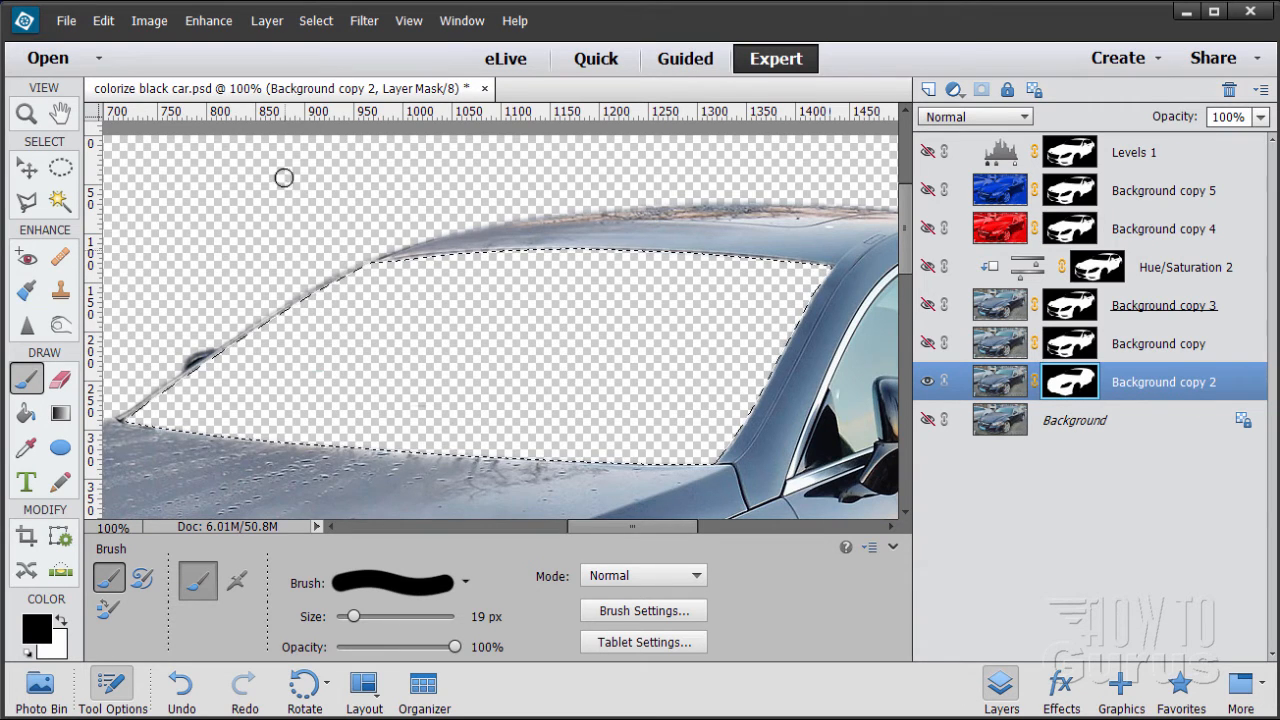
left_click(315, 28)
left_click(336, 58)
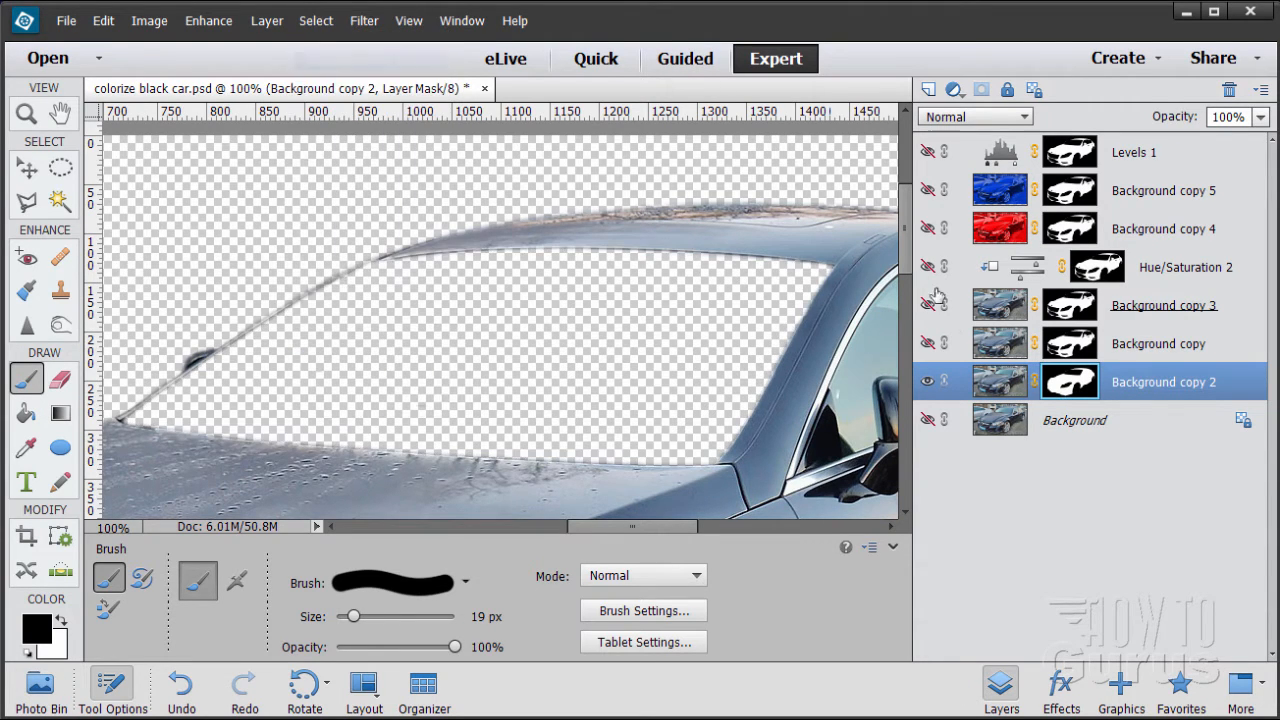
- Hide Background copy 2, show the already masked Background copy layer, and view the car body at 50%
left_click(929, 382)
left_click(927, 344)
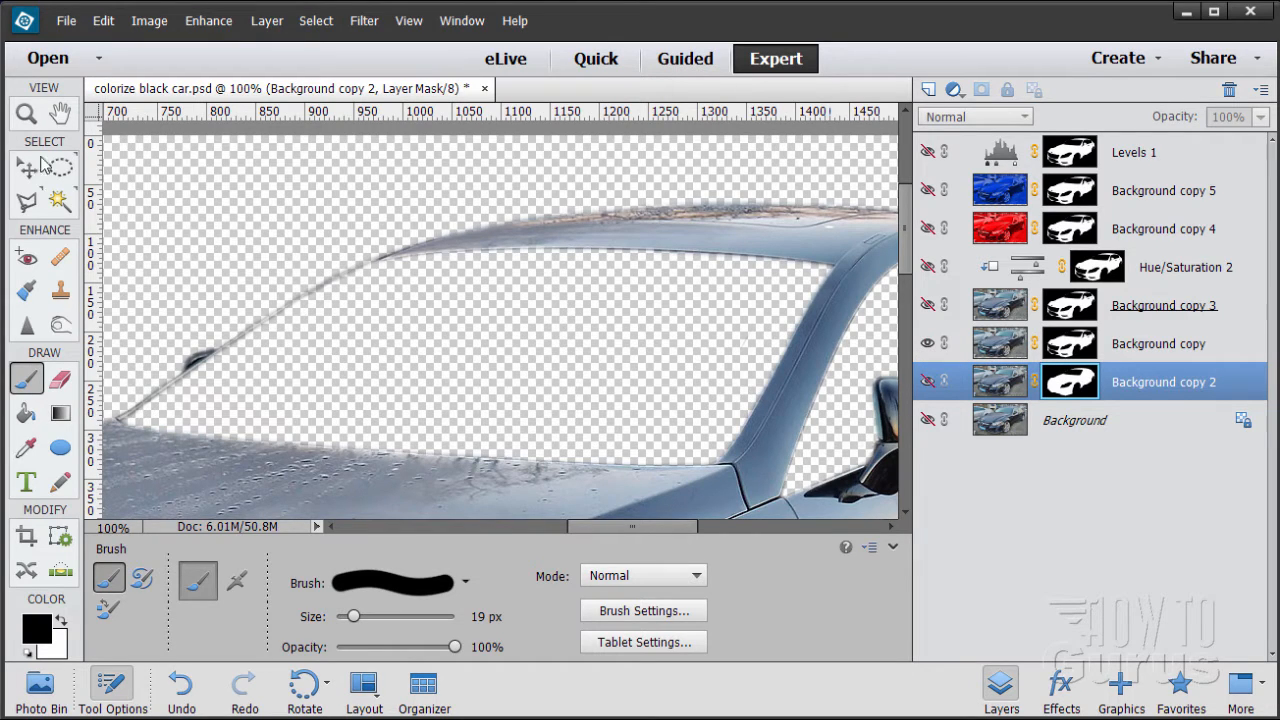
left_click(27, 116)
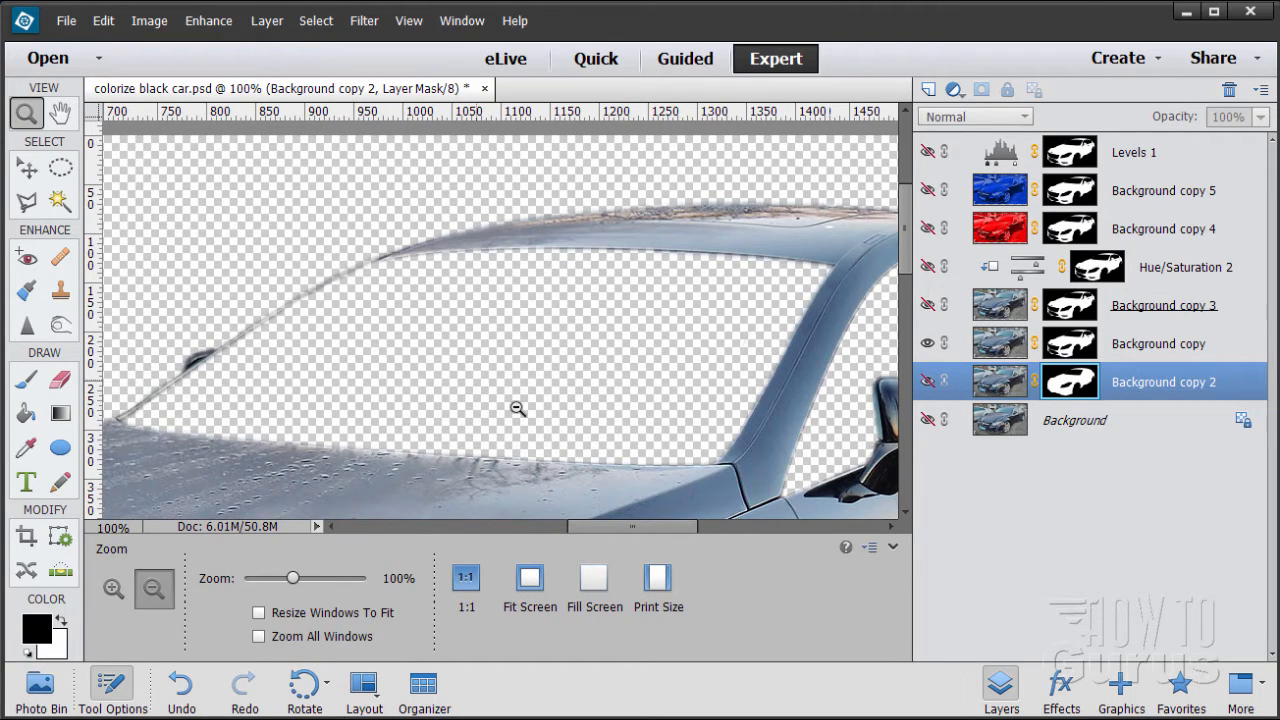
left_click(517, 408, "alt")
left_click(517, 408, "alt")
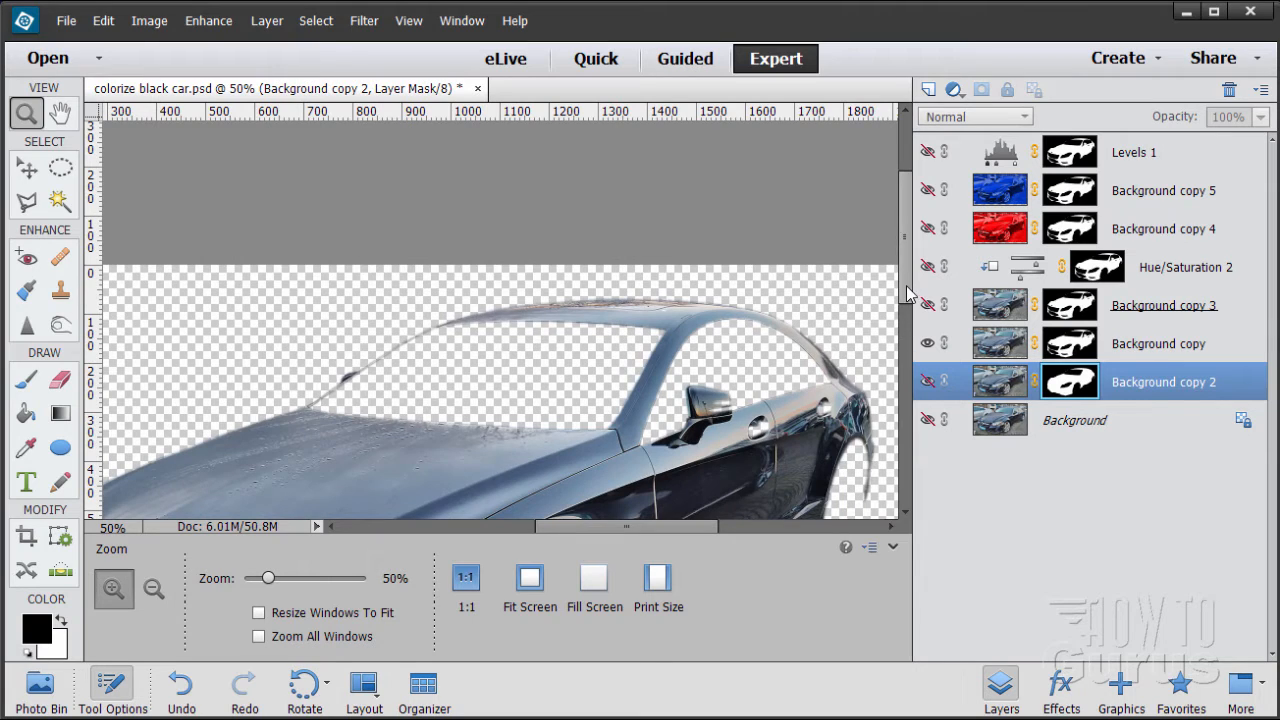
left_click_drag(906, 318, 912, 361)
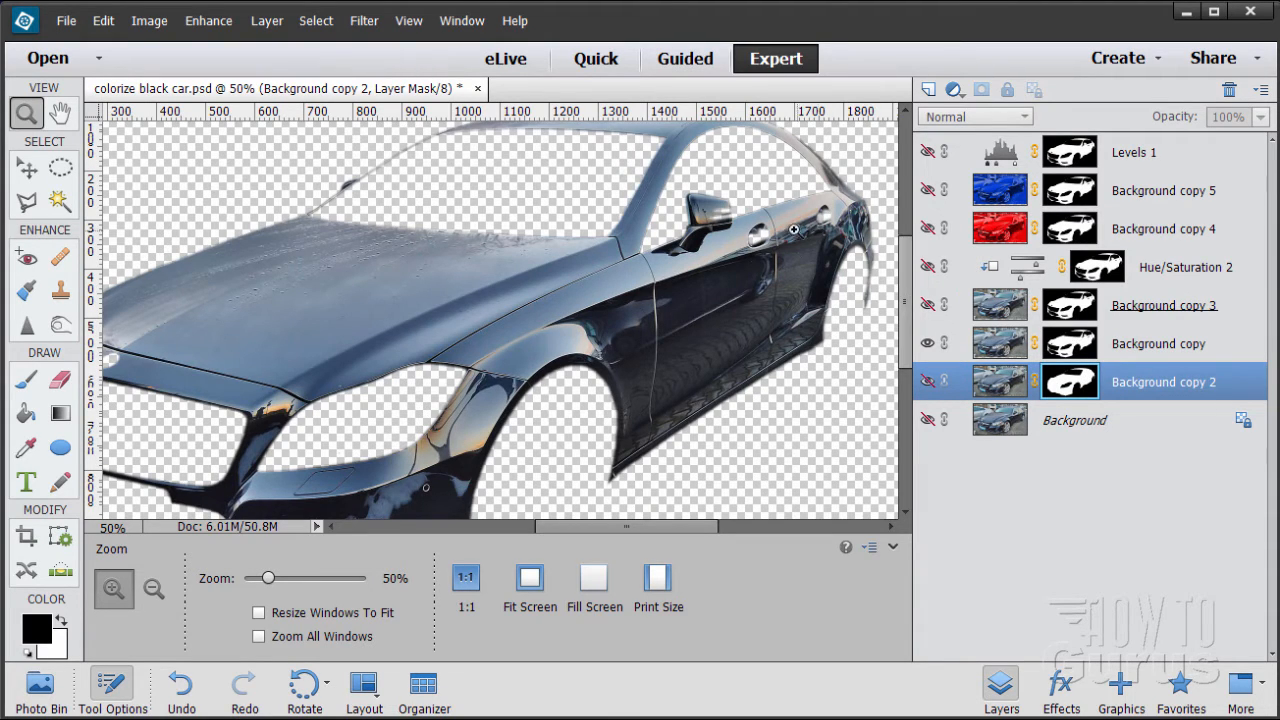
- Examine the Background copy mask at 200% around the side mirror, door handle and front of the hood
left_click(741, 209)
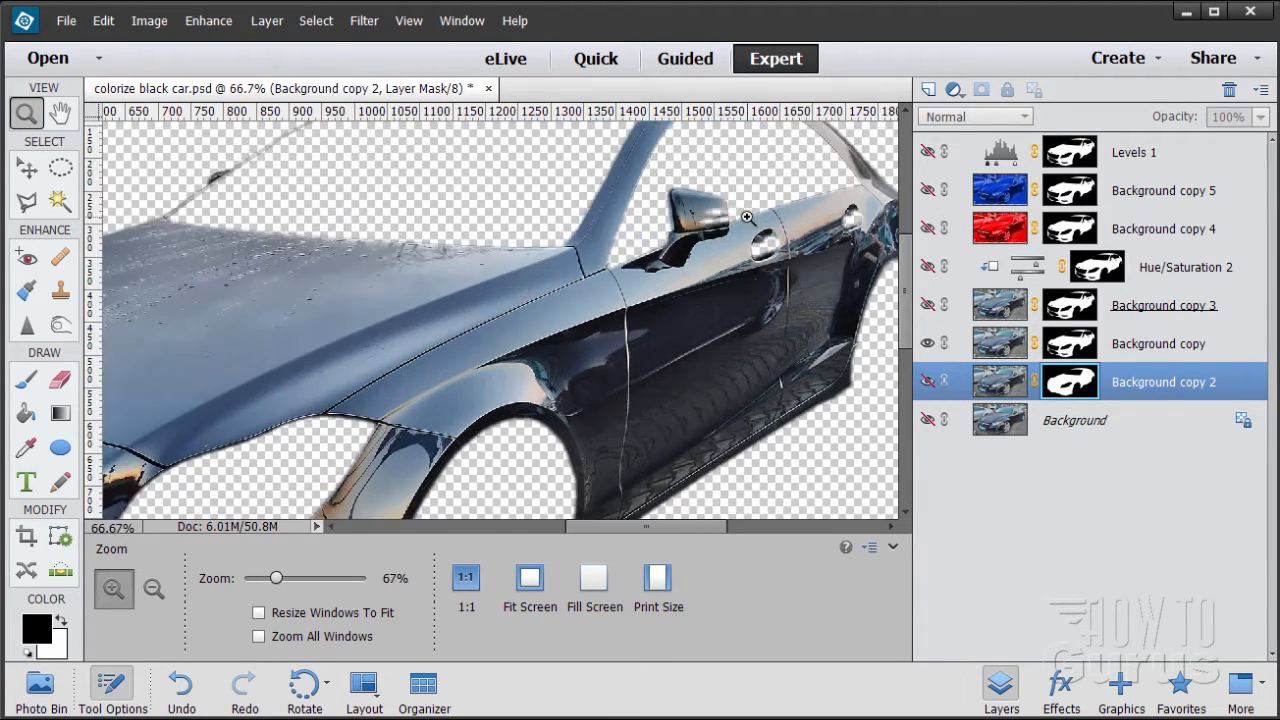
left_click(741, 209)
left_click(741, 209)
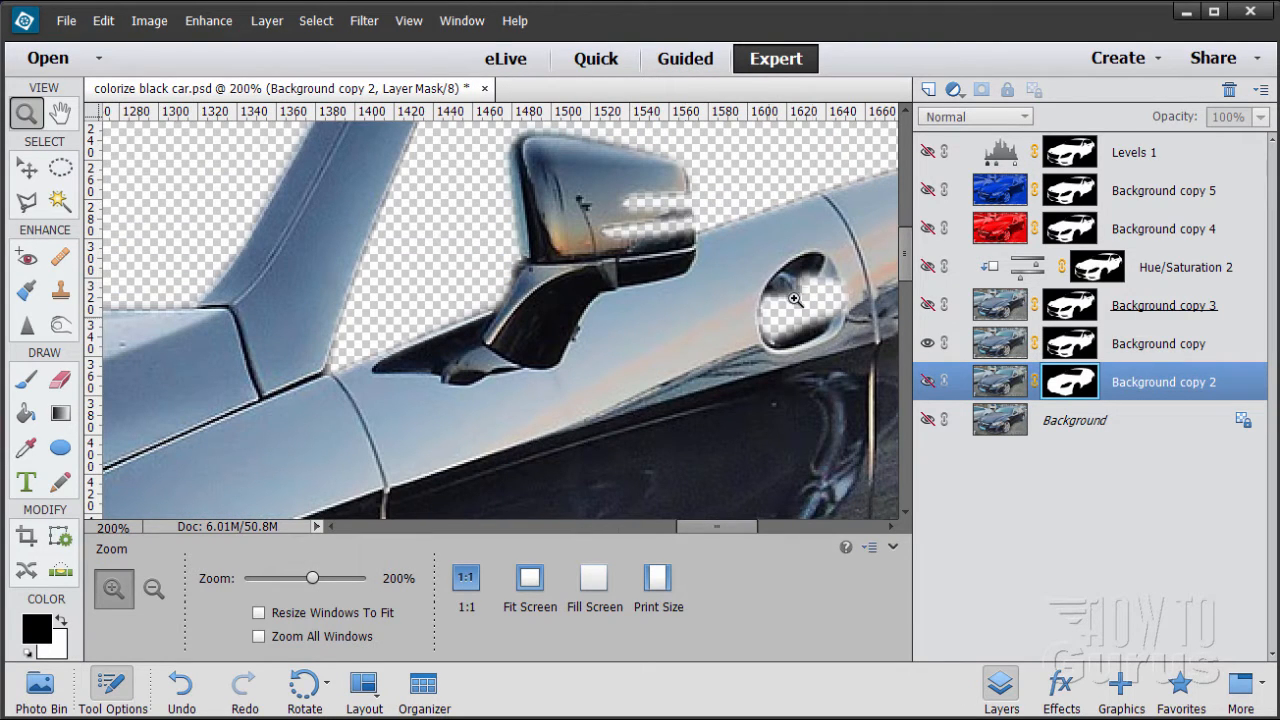
left_click_drag(748, 527, 440, 527)
scroll(556, 521, "down", 5)
scroll(518, 395, "up", 4)
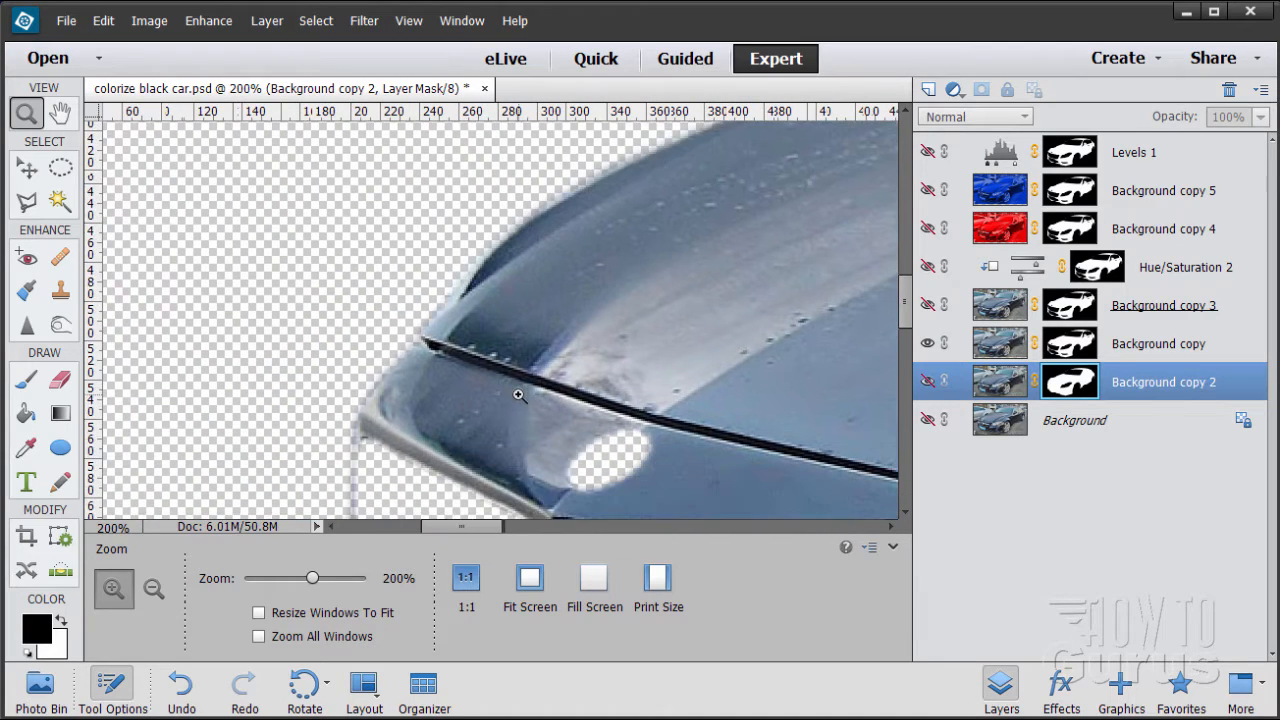
- Examine the Background copy mask at 200% along the grille, lower bumper and fog light opening, and the whole car at 33.33%
scroll(530, 396, "down", 2)
scroll(563, 470, "down", 7)
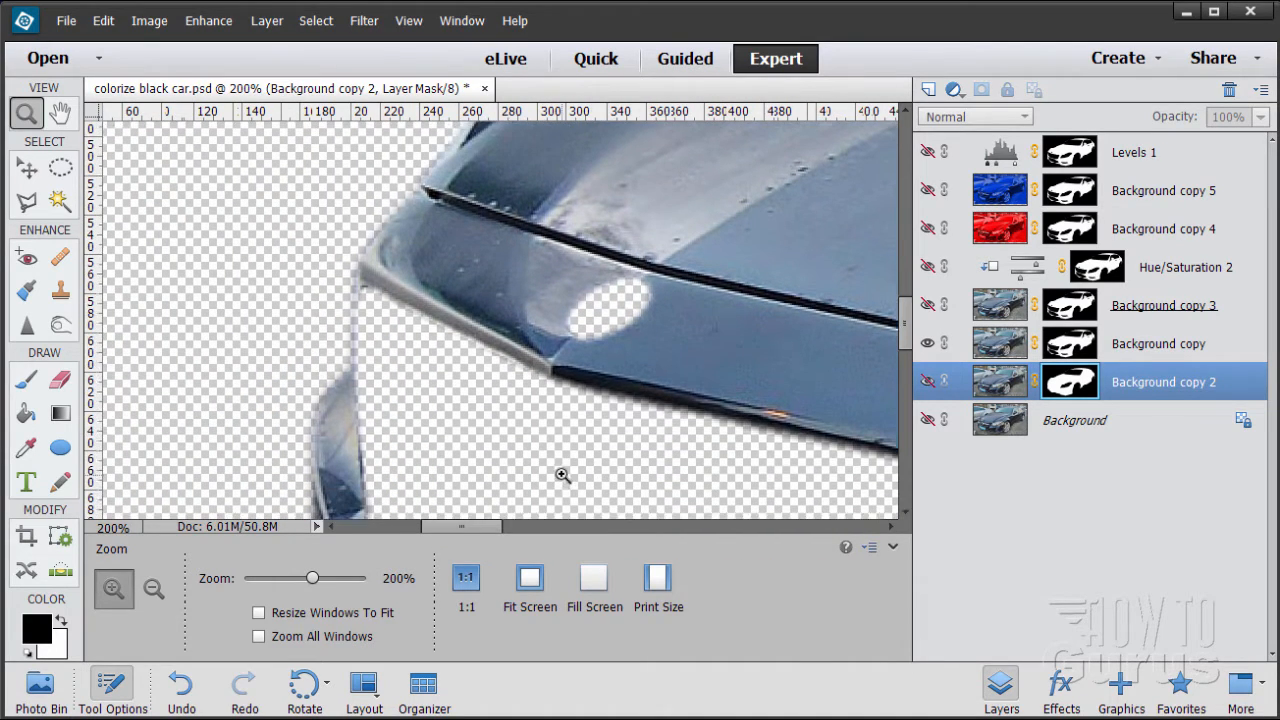
scroll(574, 440, "down", 10)
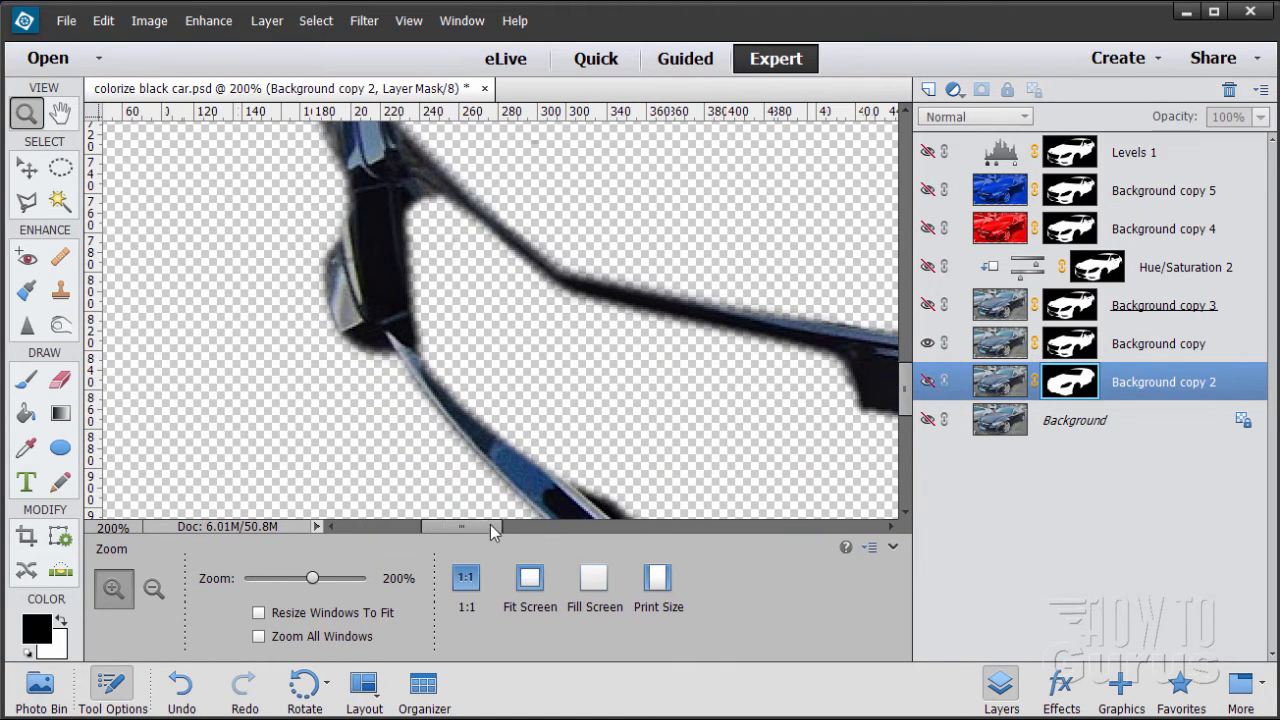
left_click_drag(490, 526, 600, 527)
scroll(624, 403, "down", 4)
scroll(766, 371, "down", 4)
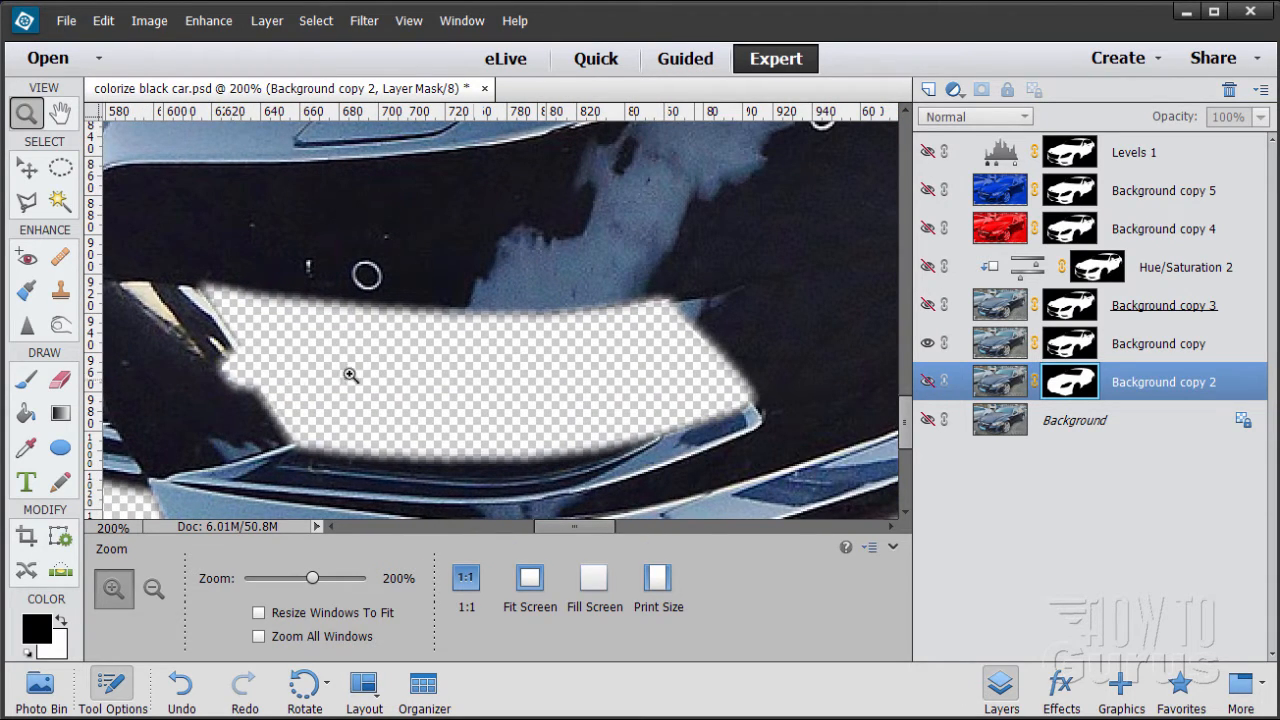
left_click(463, 394, "alt")
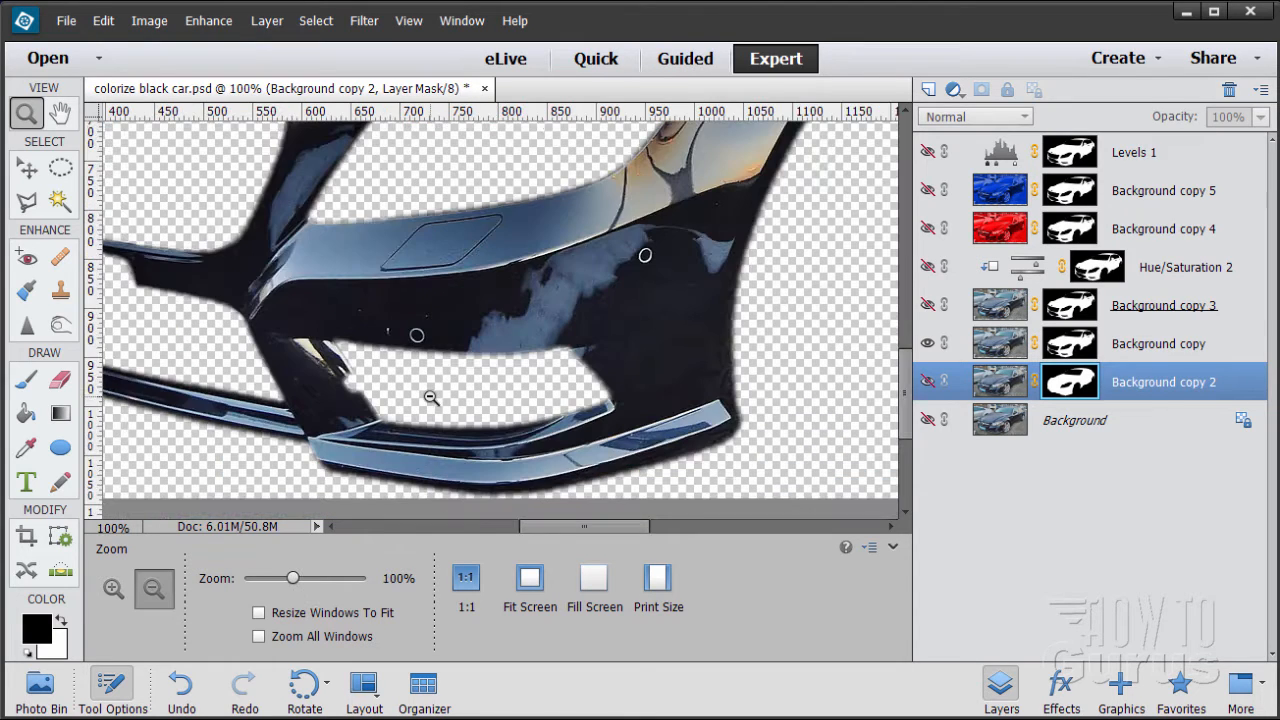
left_click(405, 329, "alt")
left_click(405, 328, "alt")
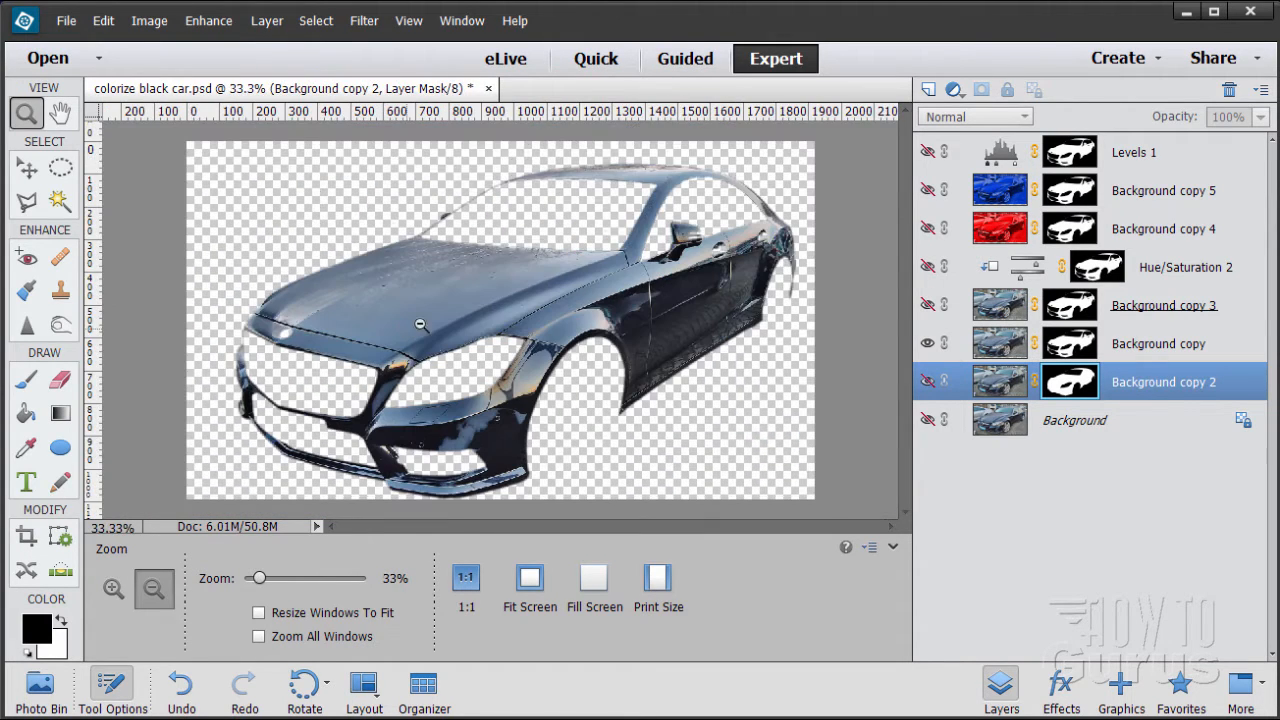
- Make the Background layer visible and leave Background copy 2 hidden after previewing it with the Move tool active
key("v")
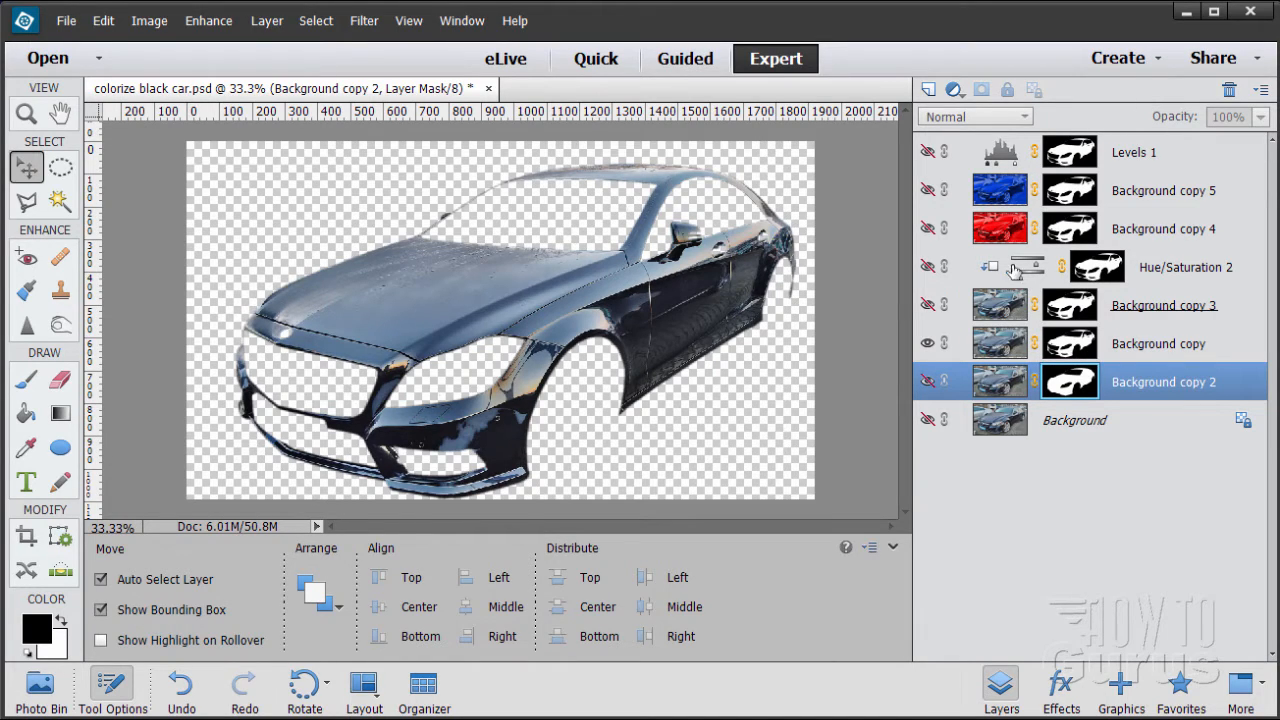
left_click(928, 381)
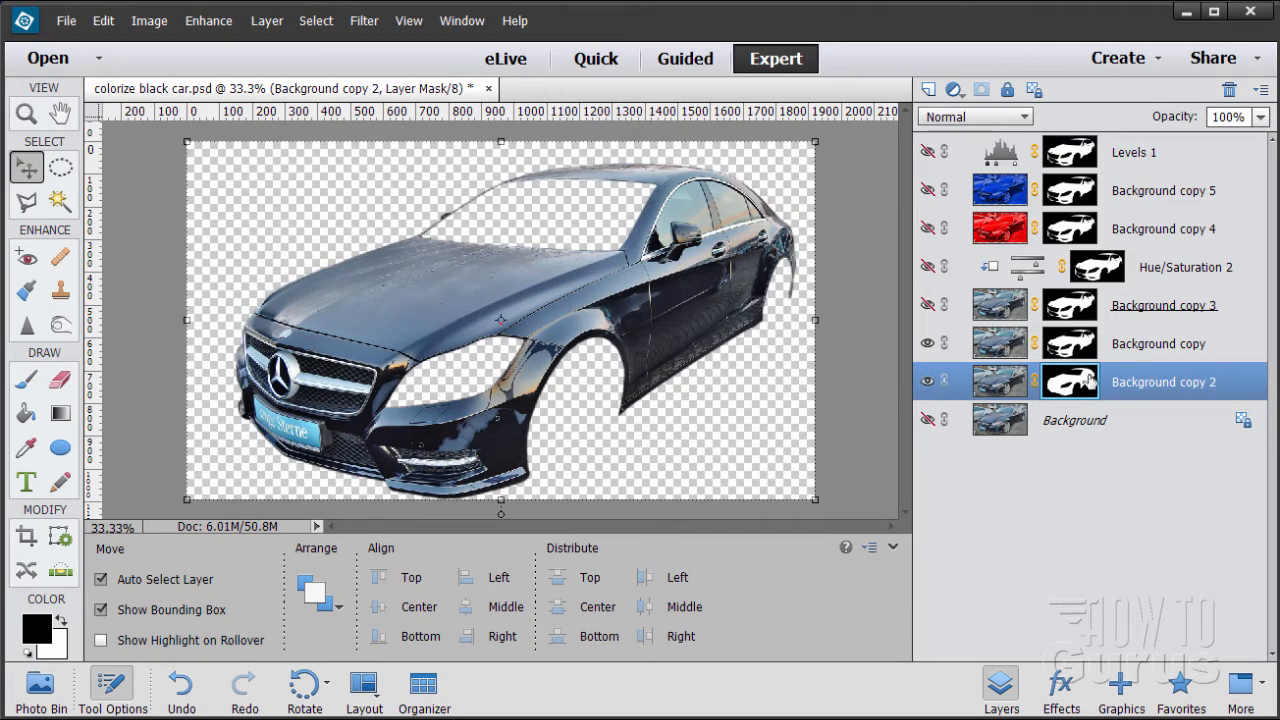
left_click(928, 420)
left_click(928, 382)
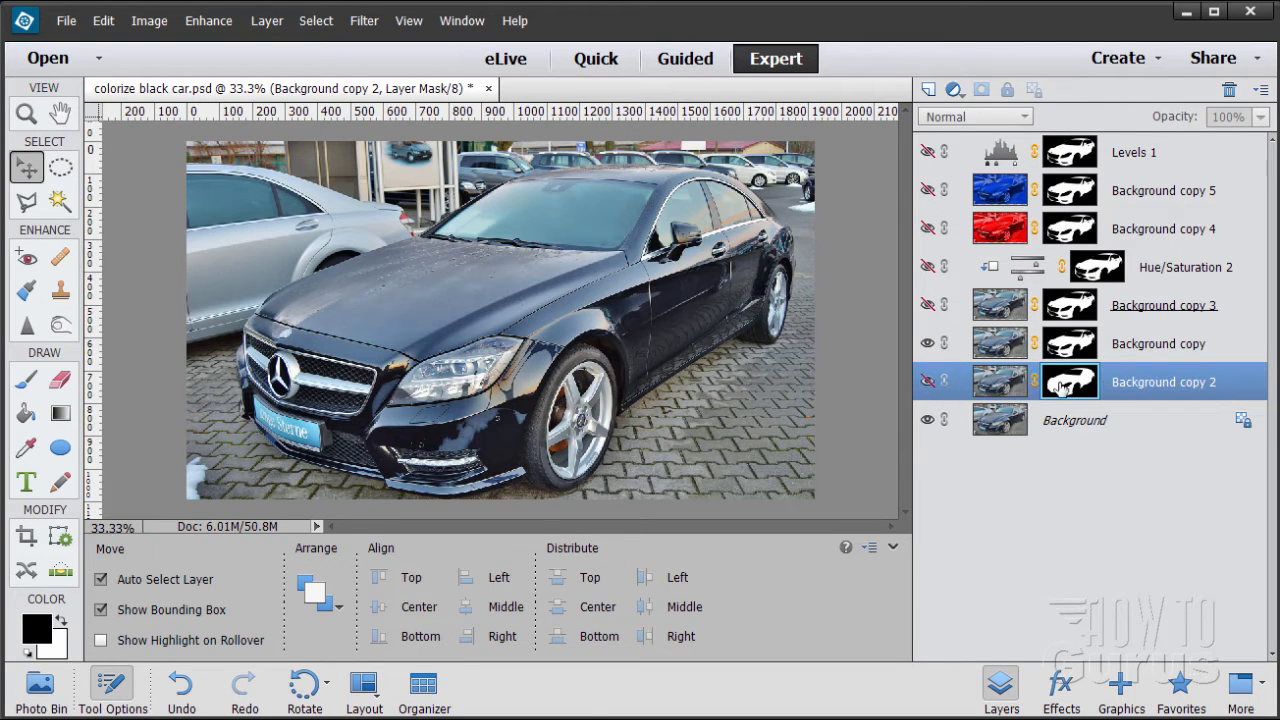
- Apply the layer mask of Background copy 2 and delete the Background copy 2 layer
left_click(1229, 89)
left_click(768, 337)
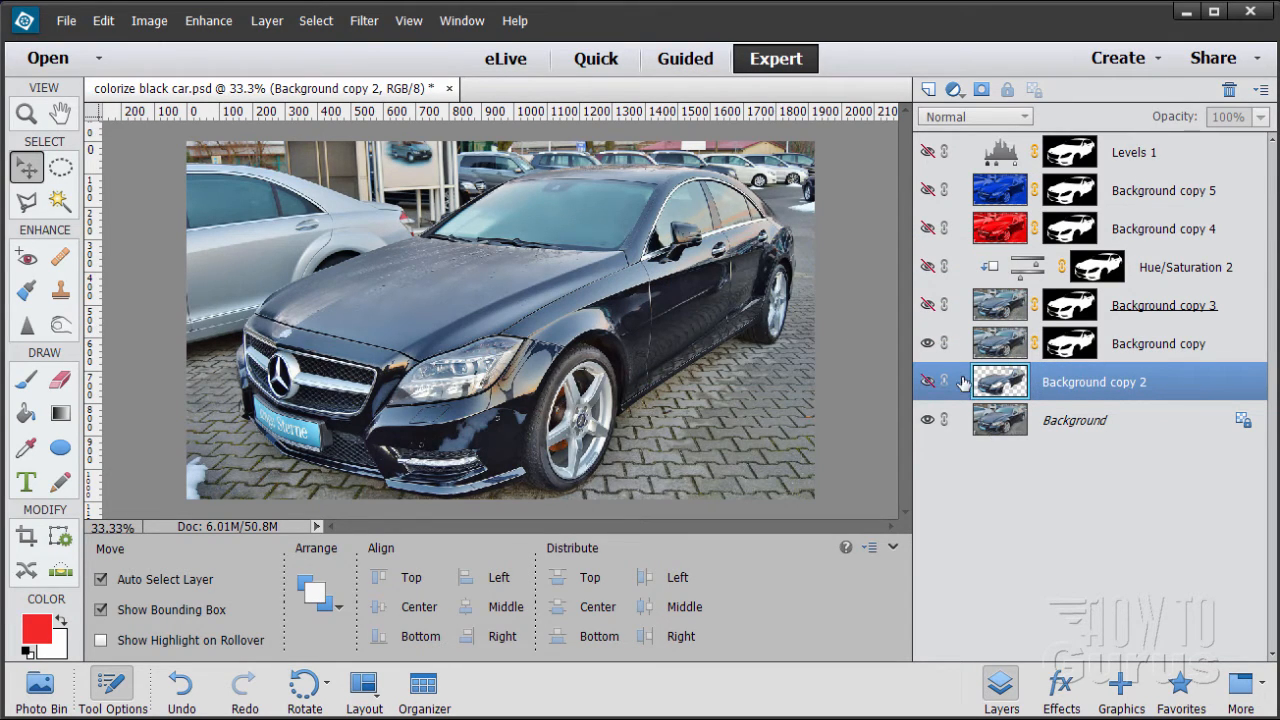
left_click(930, 381)
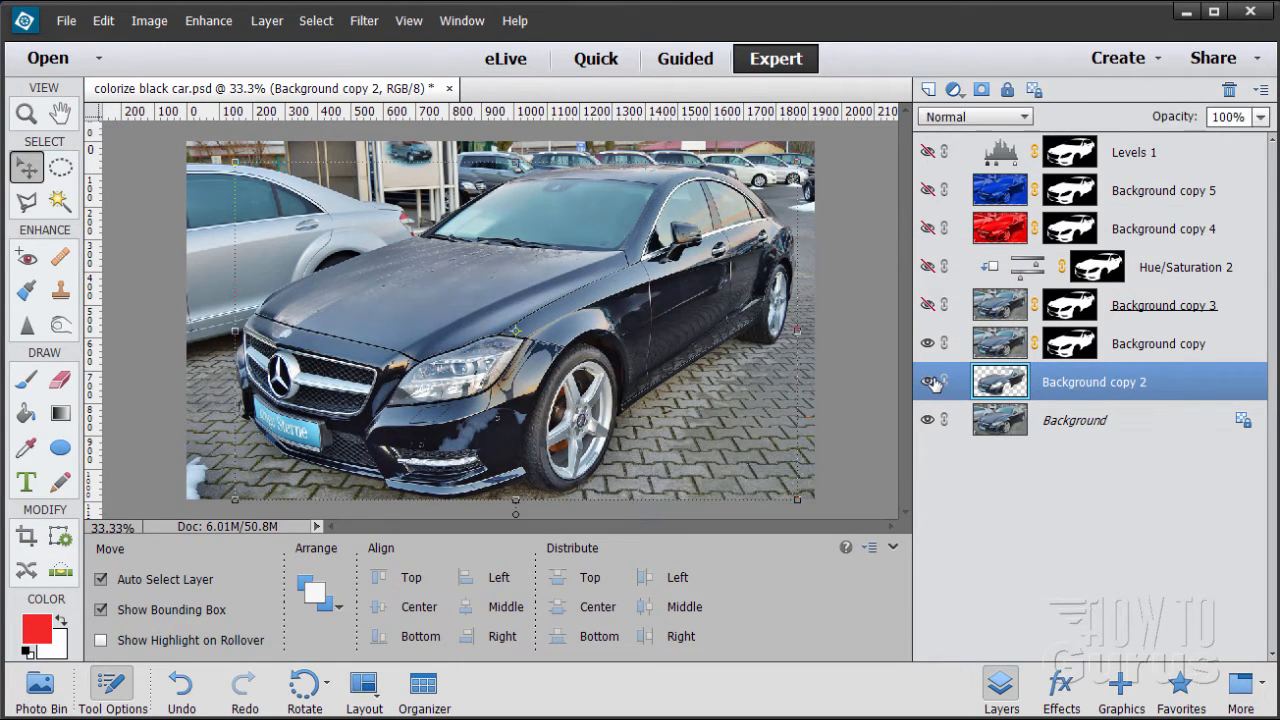
left_click(930, 381)
left_click(1229, 90)
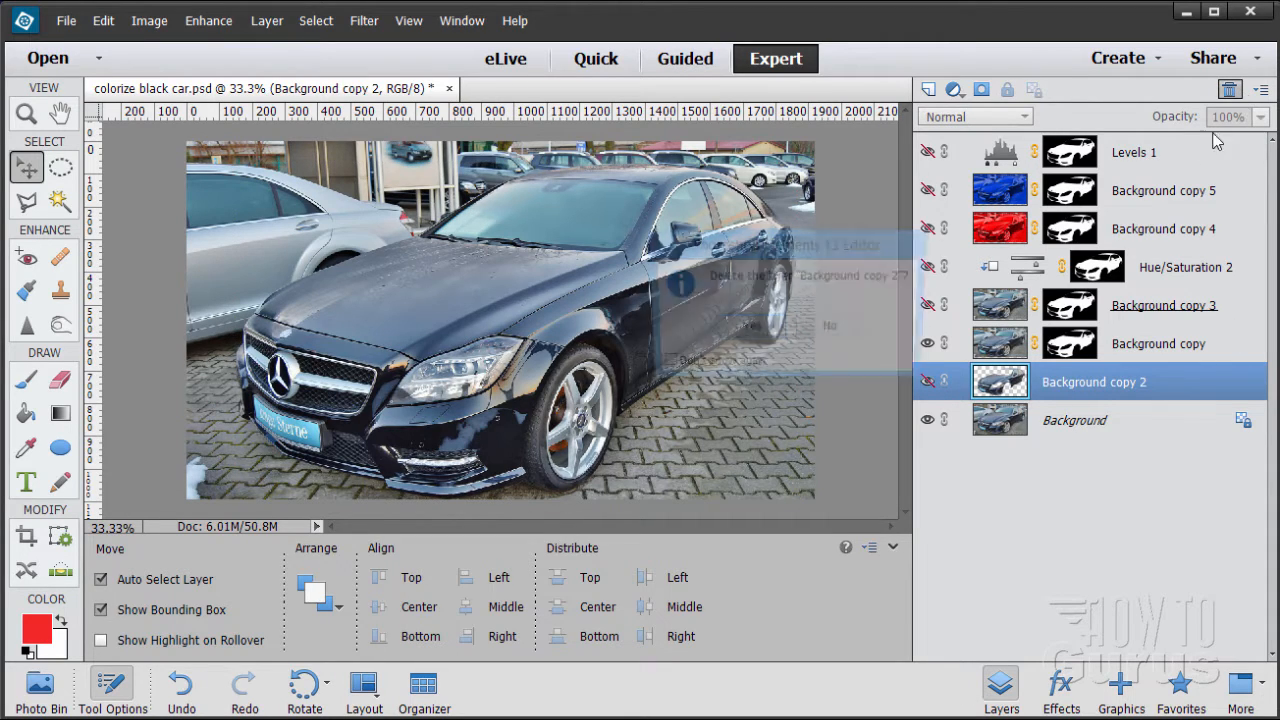
left_click(768, 329)
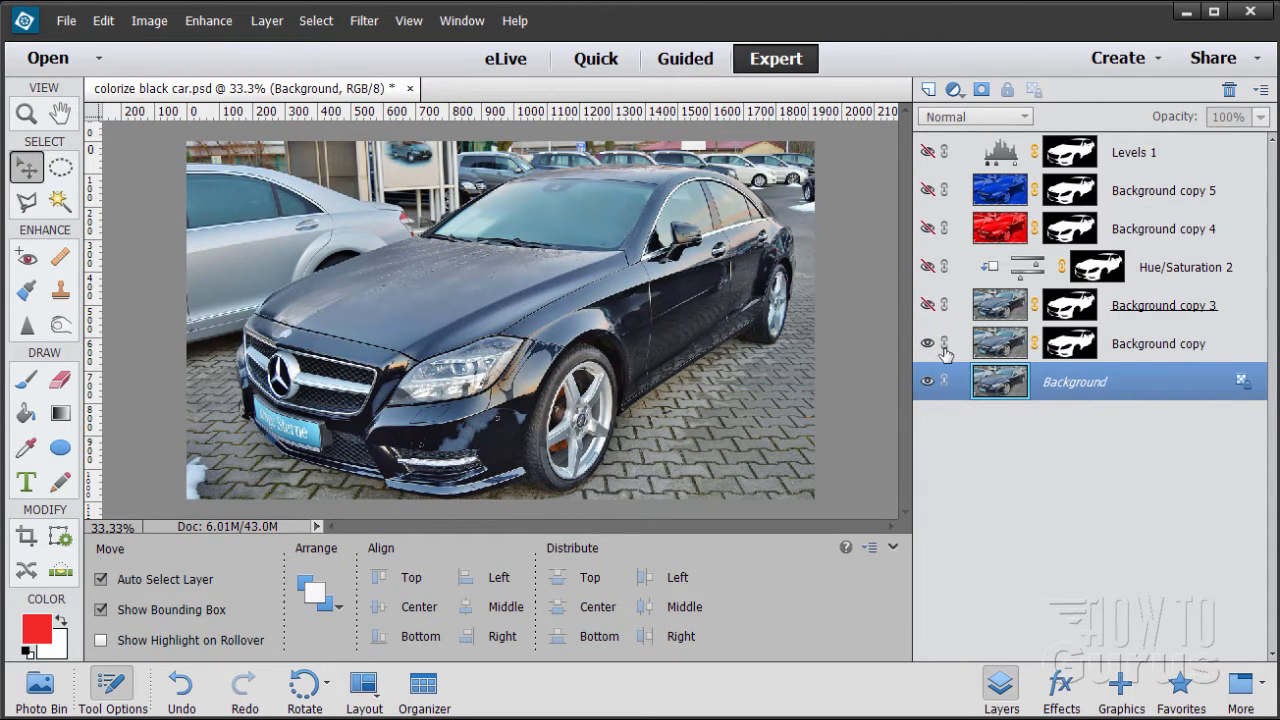
- Select the Background copy layer and preview the finished recolour by temporarily showing Background copy 3 and Hue/Saturation 2
left_click(988, 352)
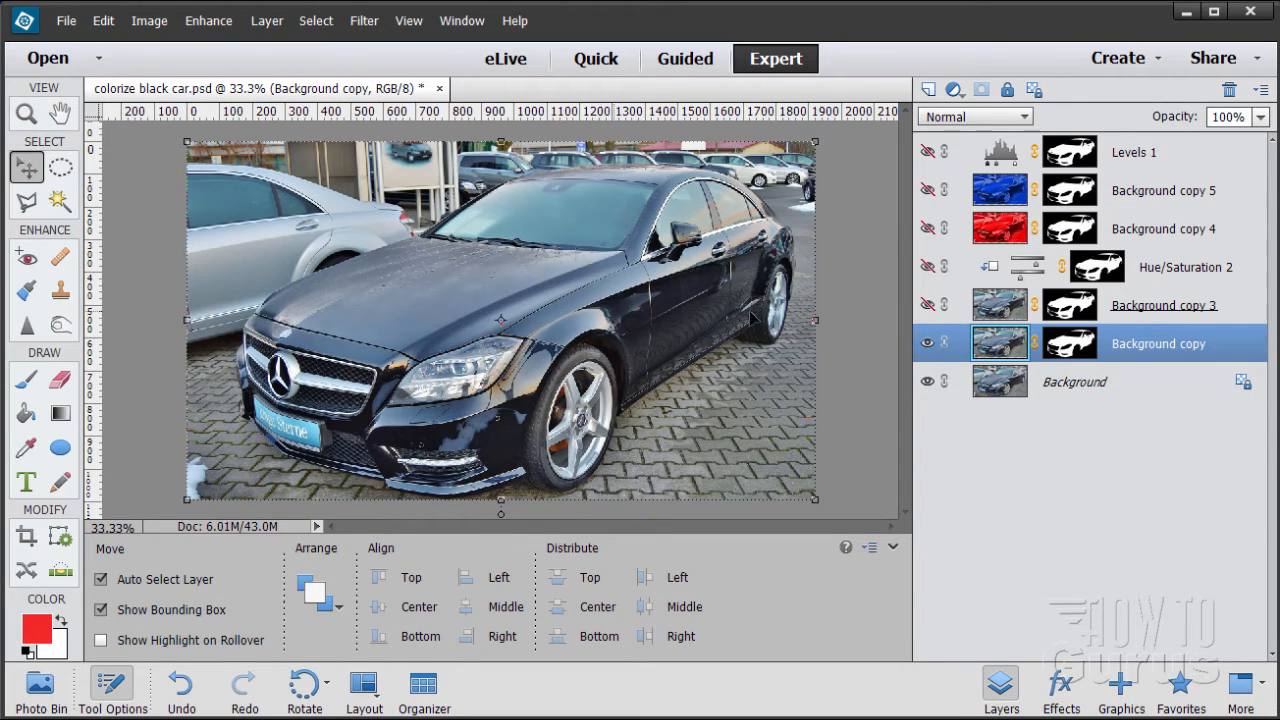
left_click(927, 305)
left_click(927, 267)
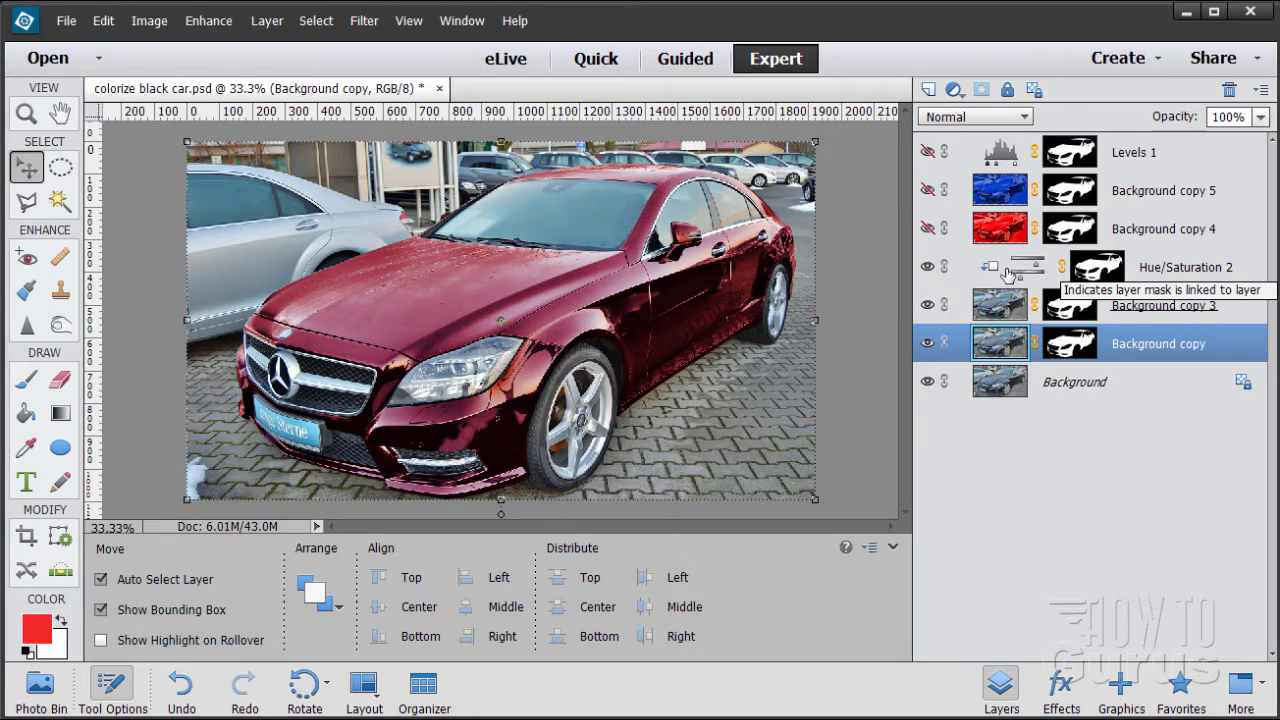
left_click(928, 267)
left_click(928, 304)
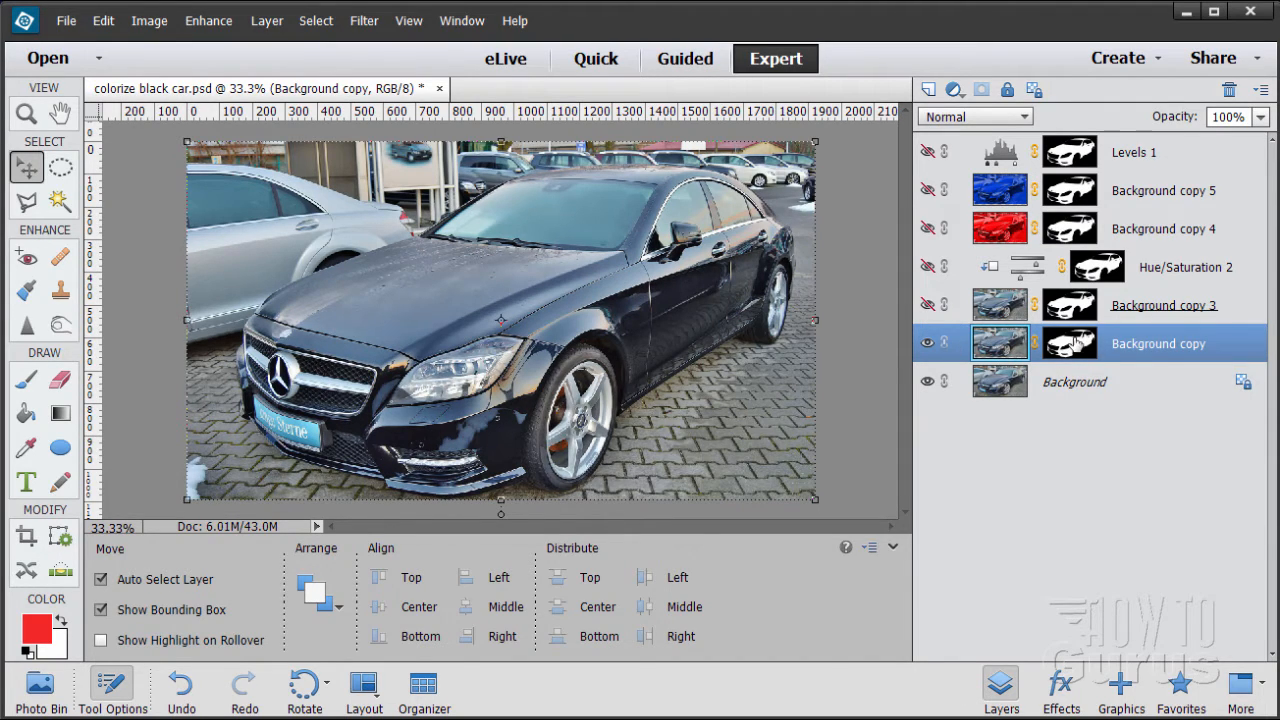
- Duplicate the masked Background copy layer and hide the original, checking the duplicate alone before showing the Background layer again
left_click_drag(1005, 349, 930, 90)
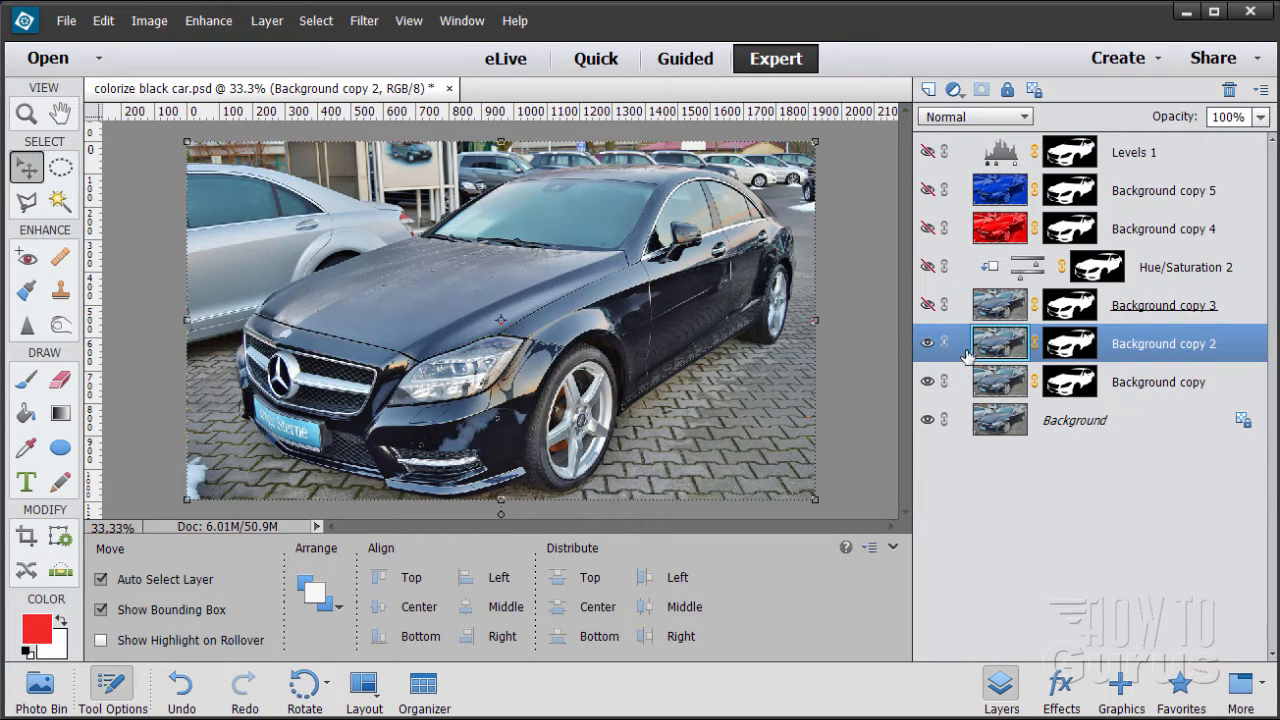
left_click(927, 381)
left_click(927, 419)
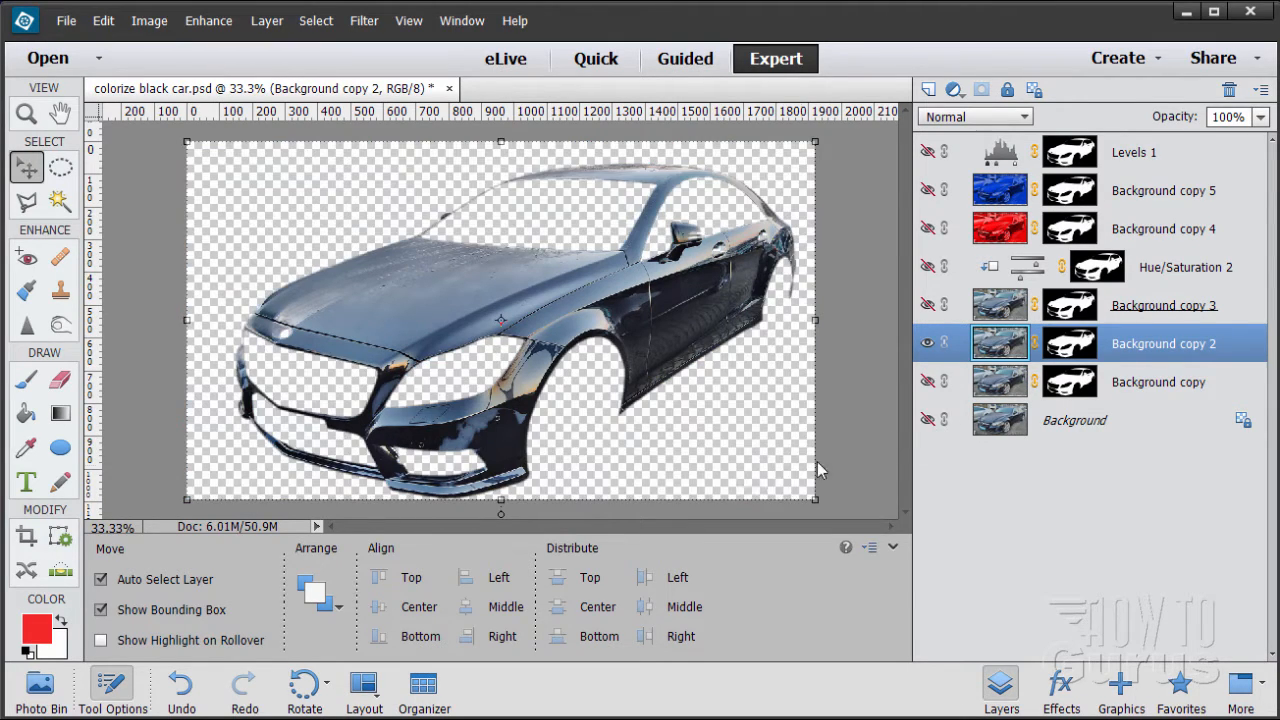
left_click(927, 420)
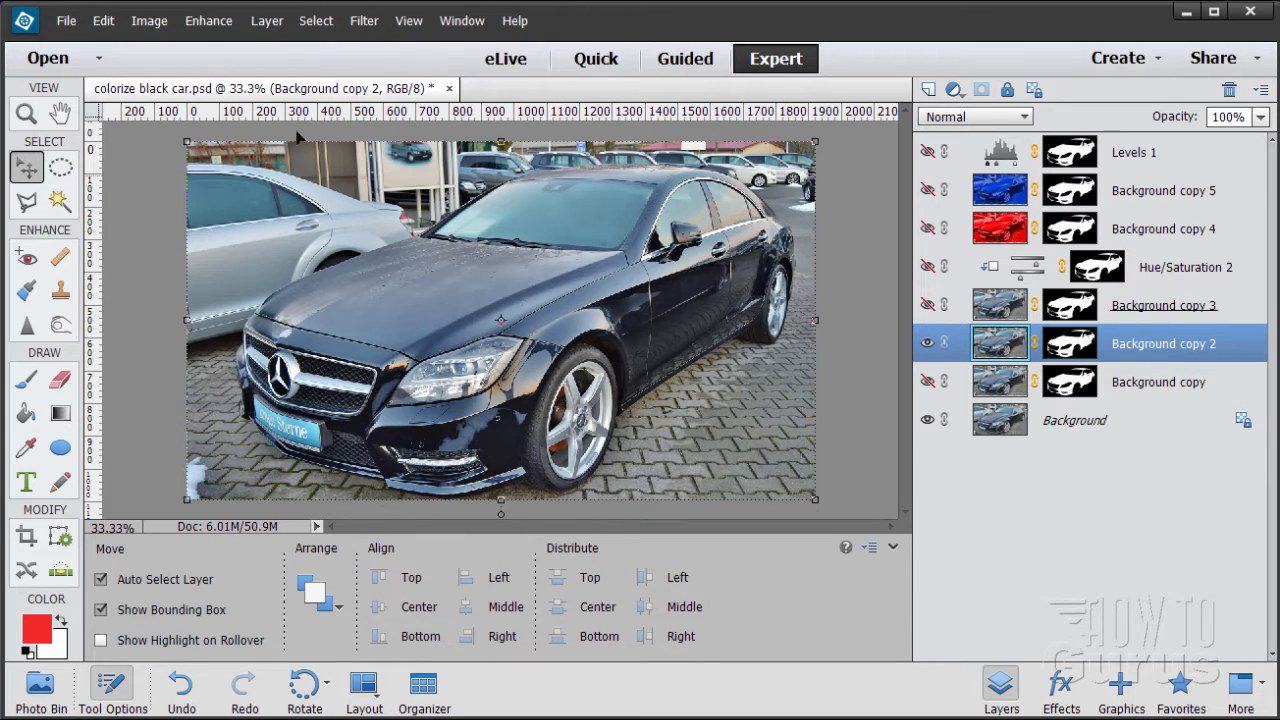
- Add a Hue/Saturation adjustment layer above Background copy 2, using the previous layer to create a clipping mask
left_click(268, 22)
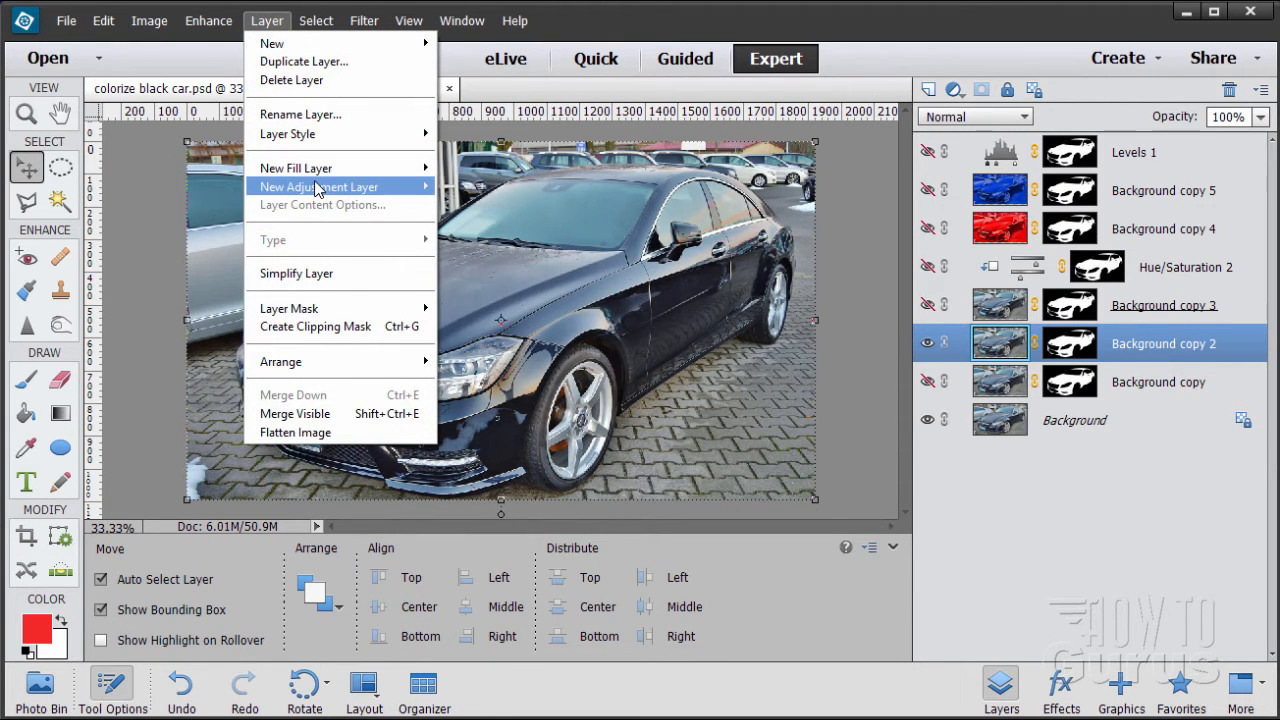
mouse_move(318, 190)
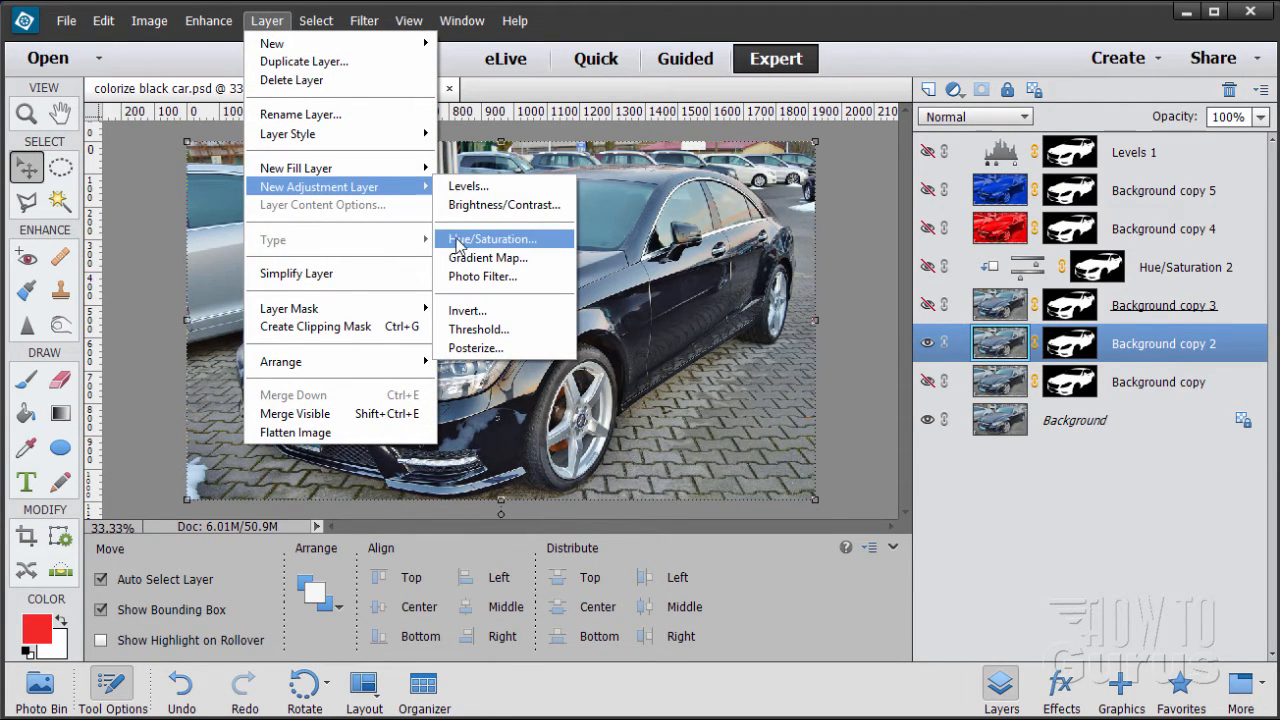
left_click(493, 242)
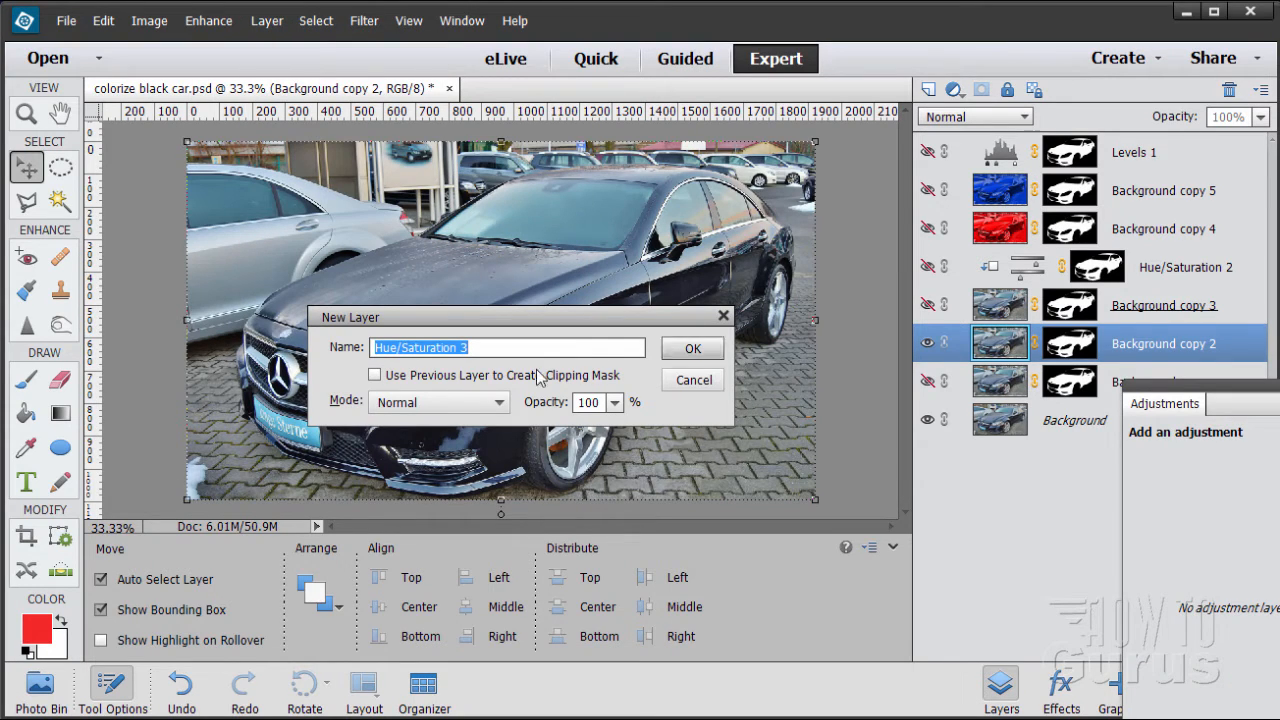
left_click(377, 378)
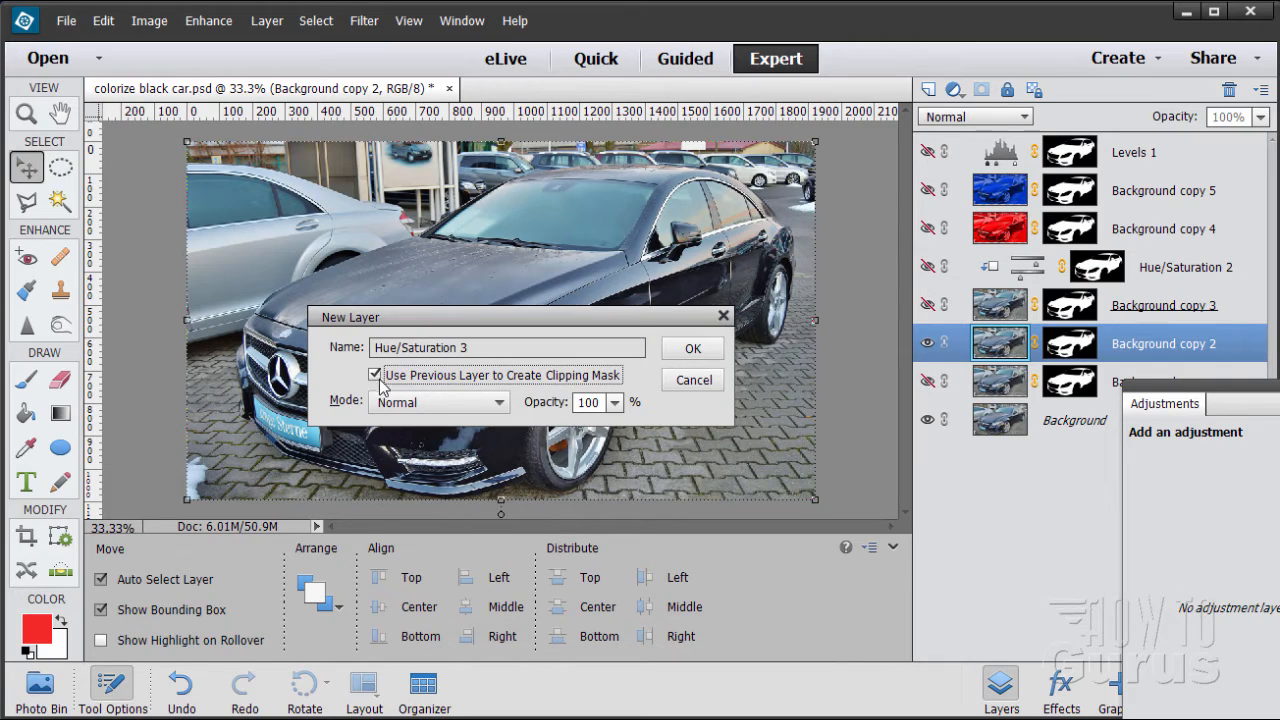
left_click(690, 348)
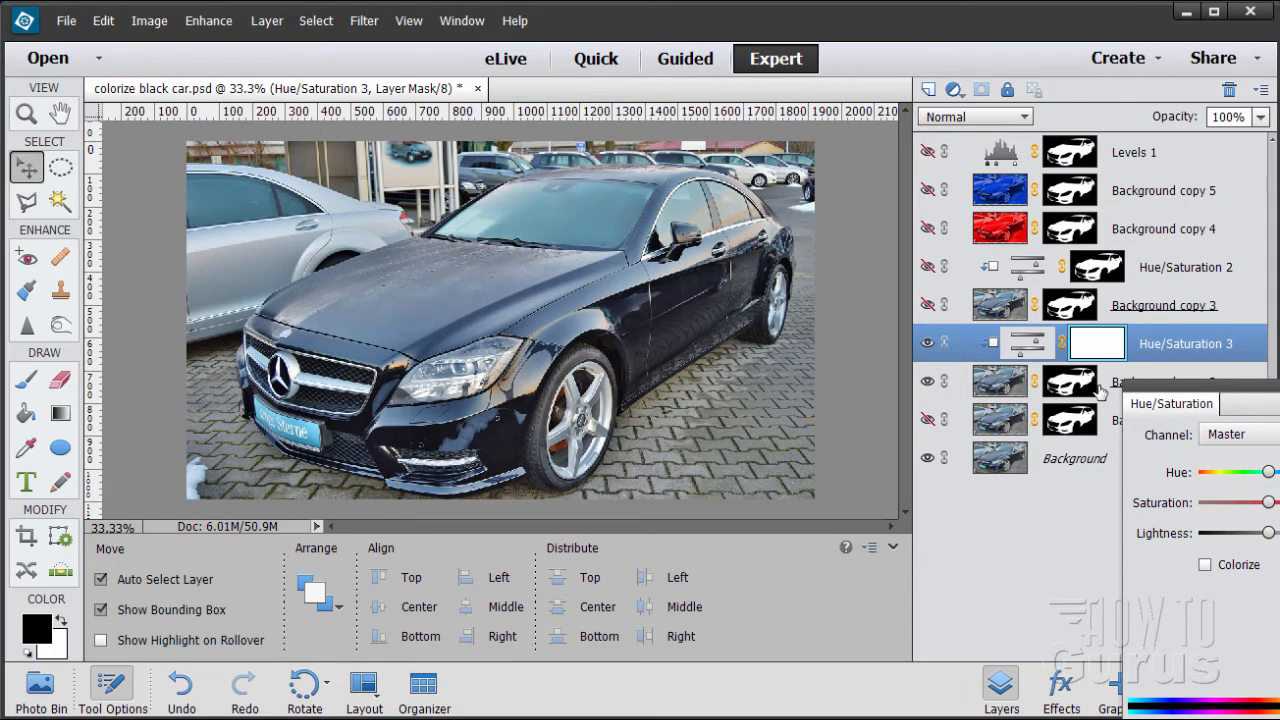
- Recolour the car body red with Hue +141, Saturation +54 and Lightness 0, and close the Hue/Saturation settings
left_click_drag(1124, 403, 660, 308)
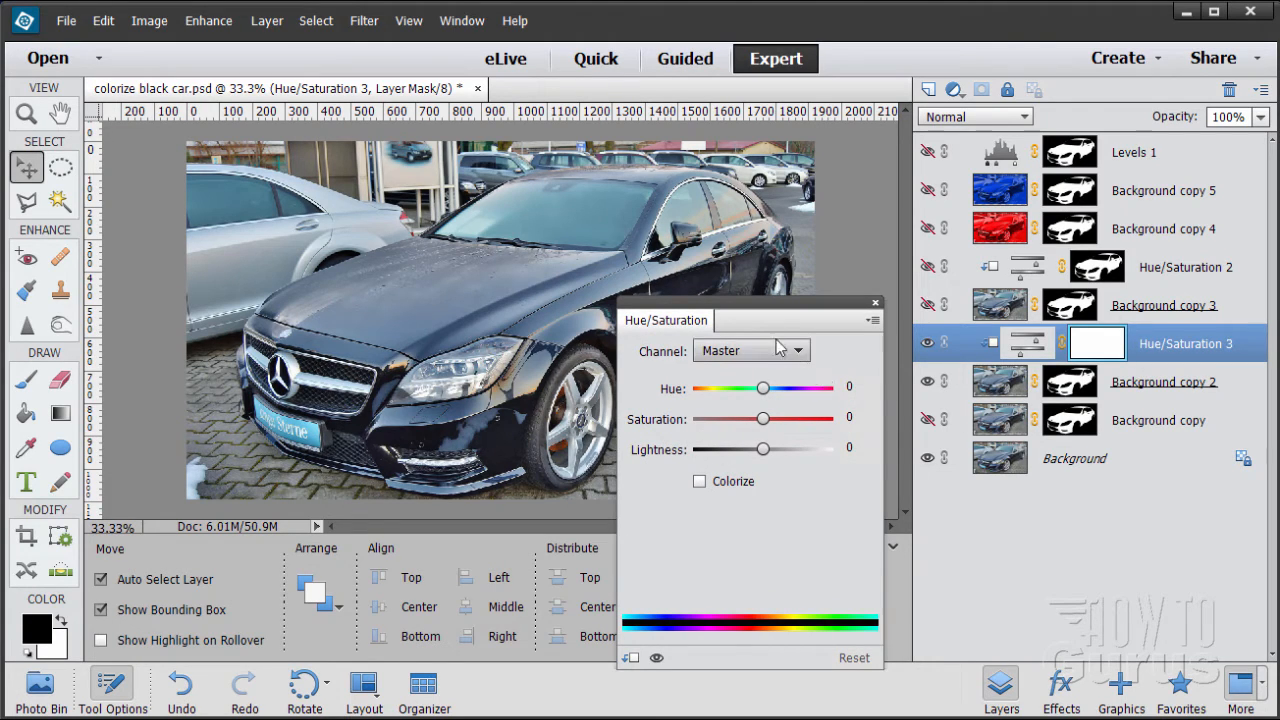
left_click_drag(757, 318, 757, 321)
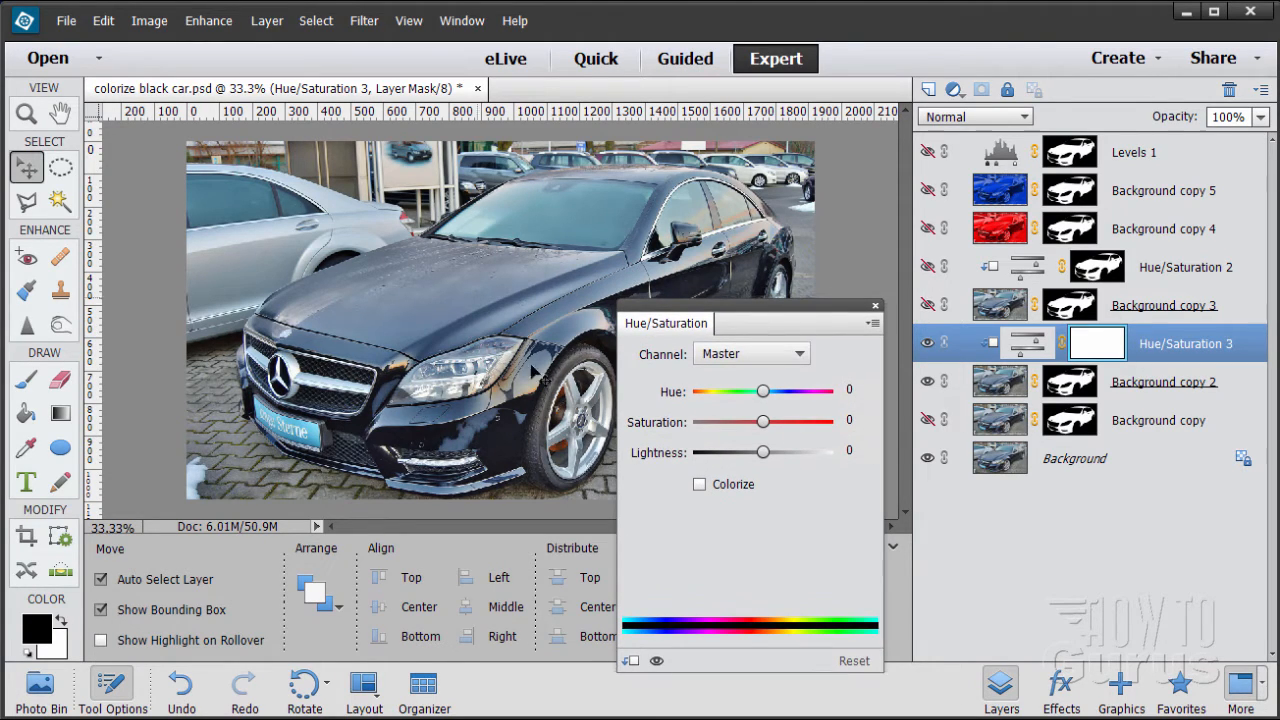
left_click_drag(767, 399, 736, 397)
left_click_drag(707, 314, 735, 322)
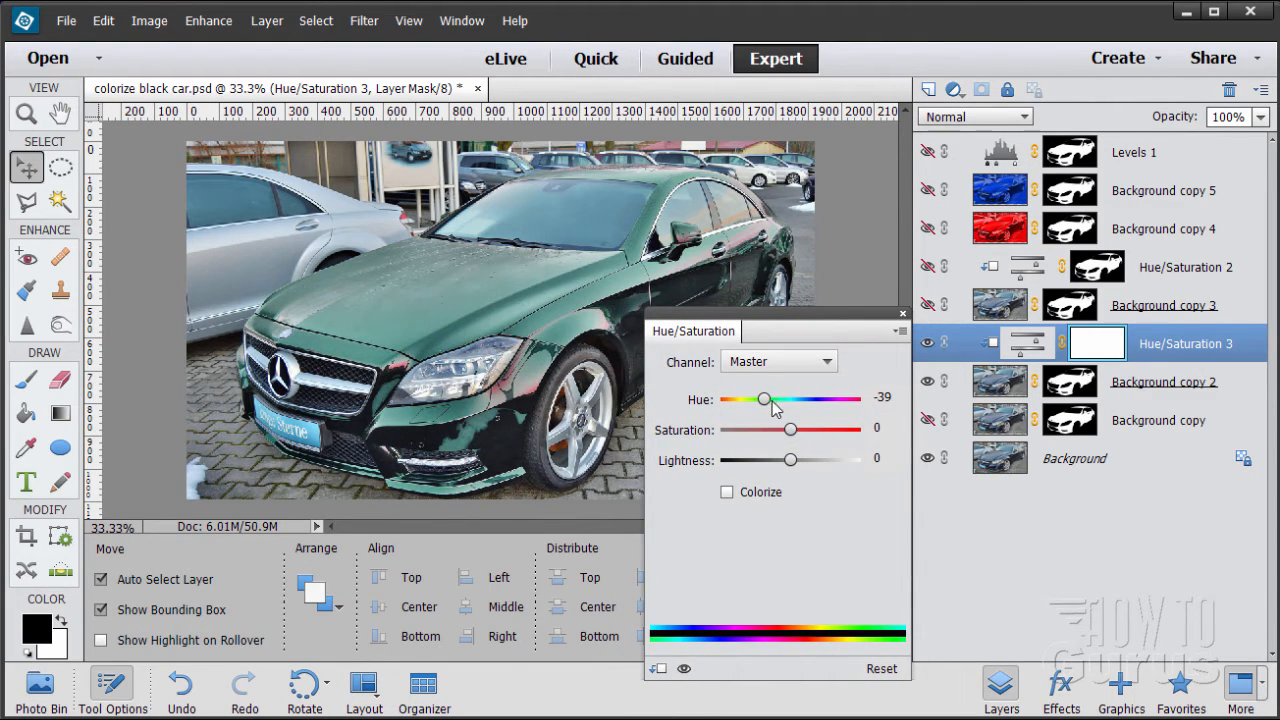
left_click_drag(770, 405, 828, 440)
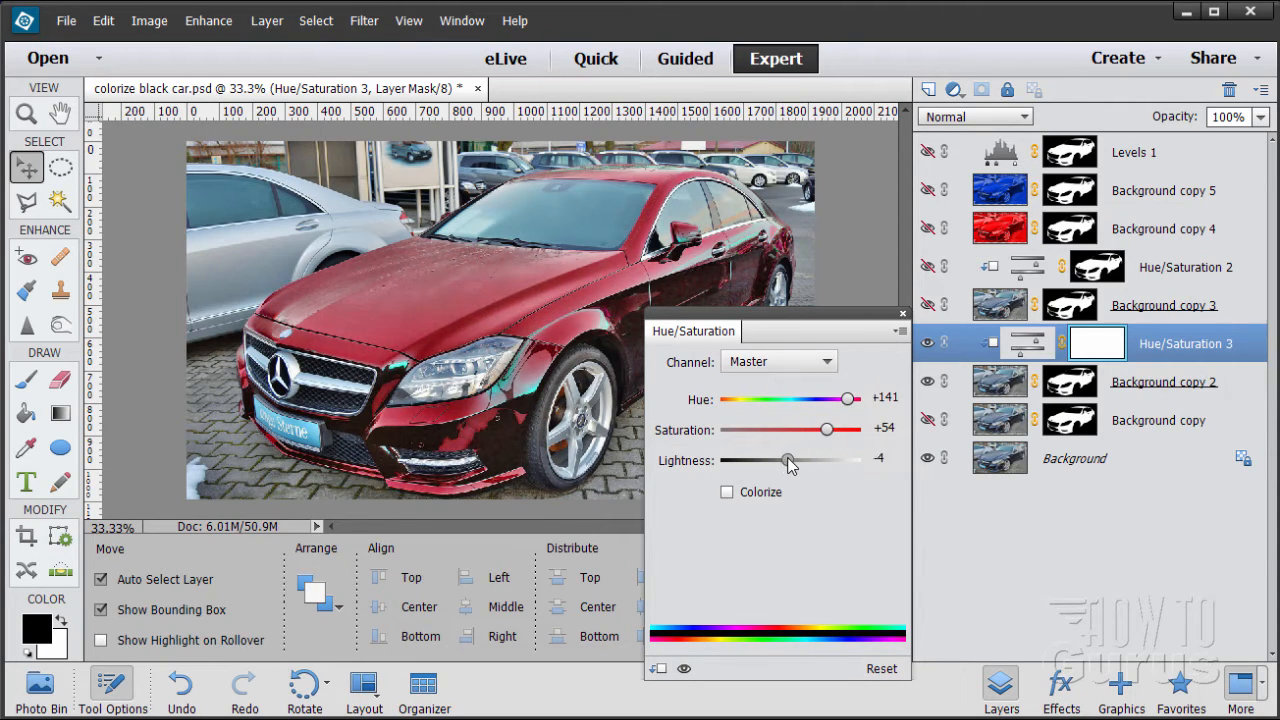
mouse_move(790, 462)
left_mouse_down()
mouse_move(804, 462)
mouse_move(789, 466)
left_mouse_up()
left_click(876, 460)
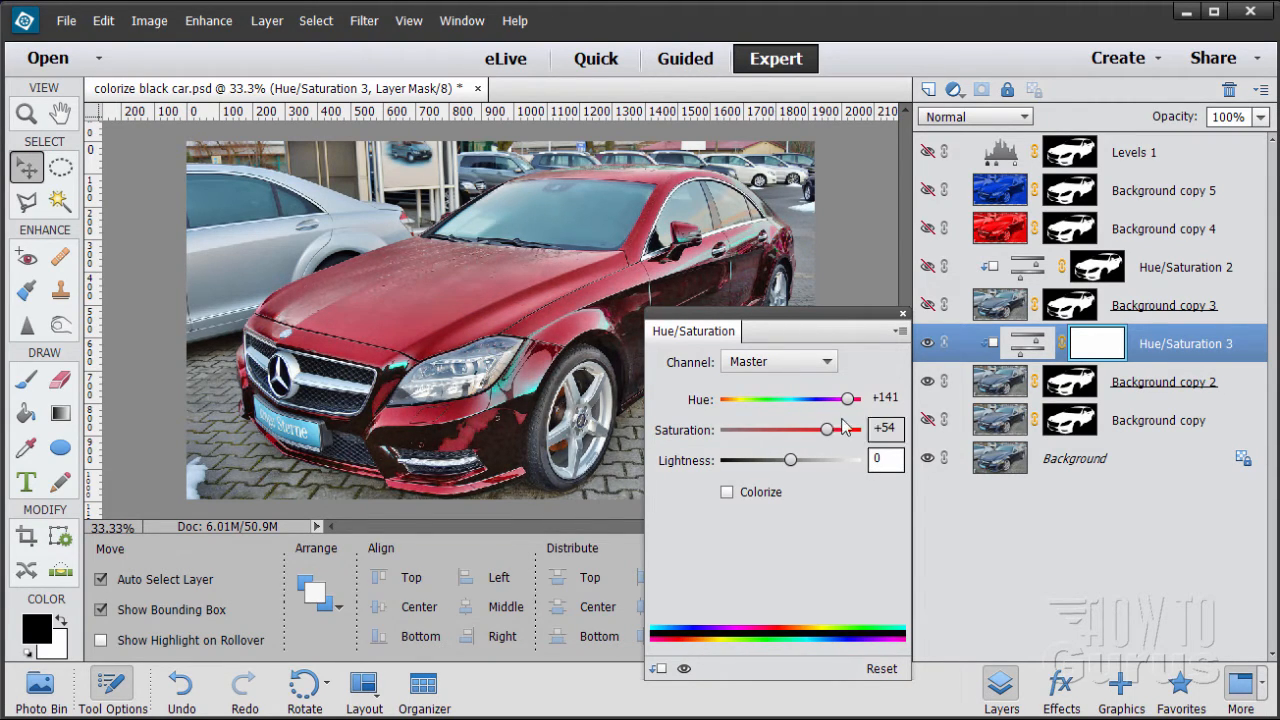
left_click_drag(752, 327, 728, 337)
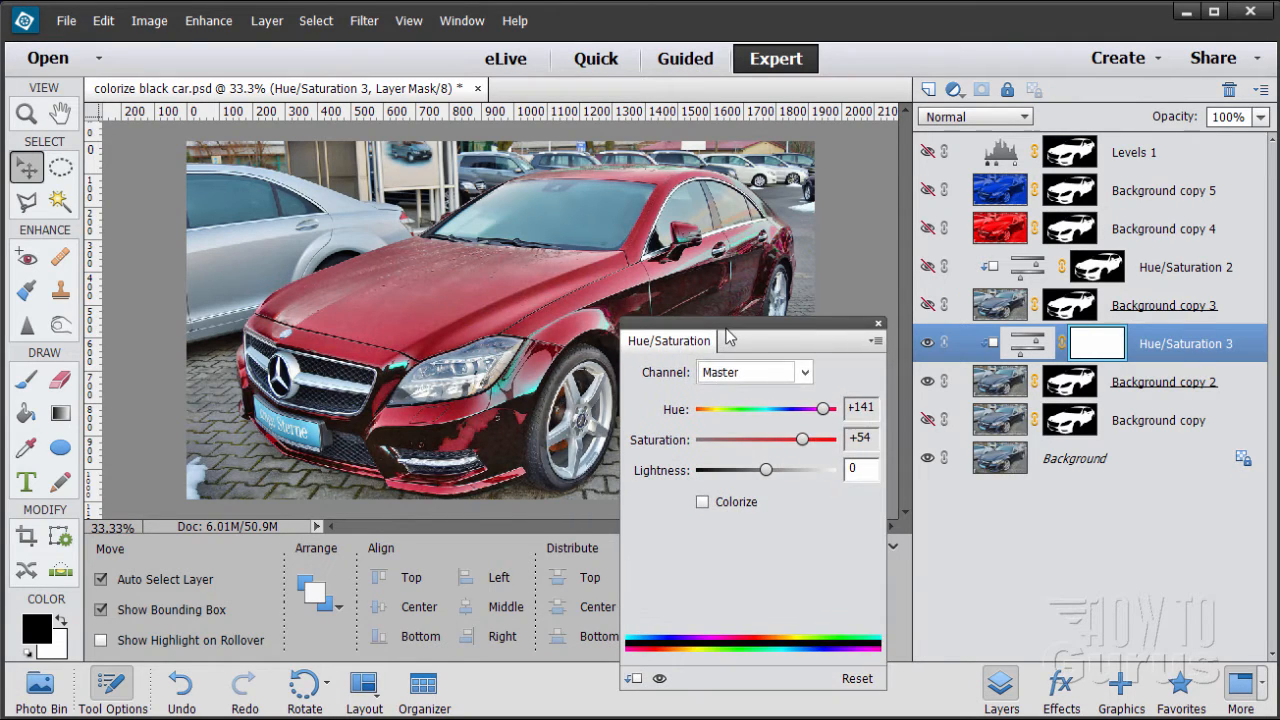
left_click(878, 326)
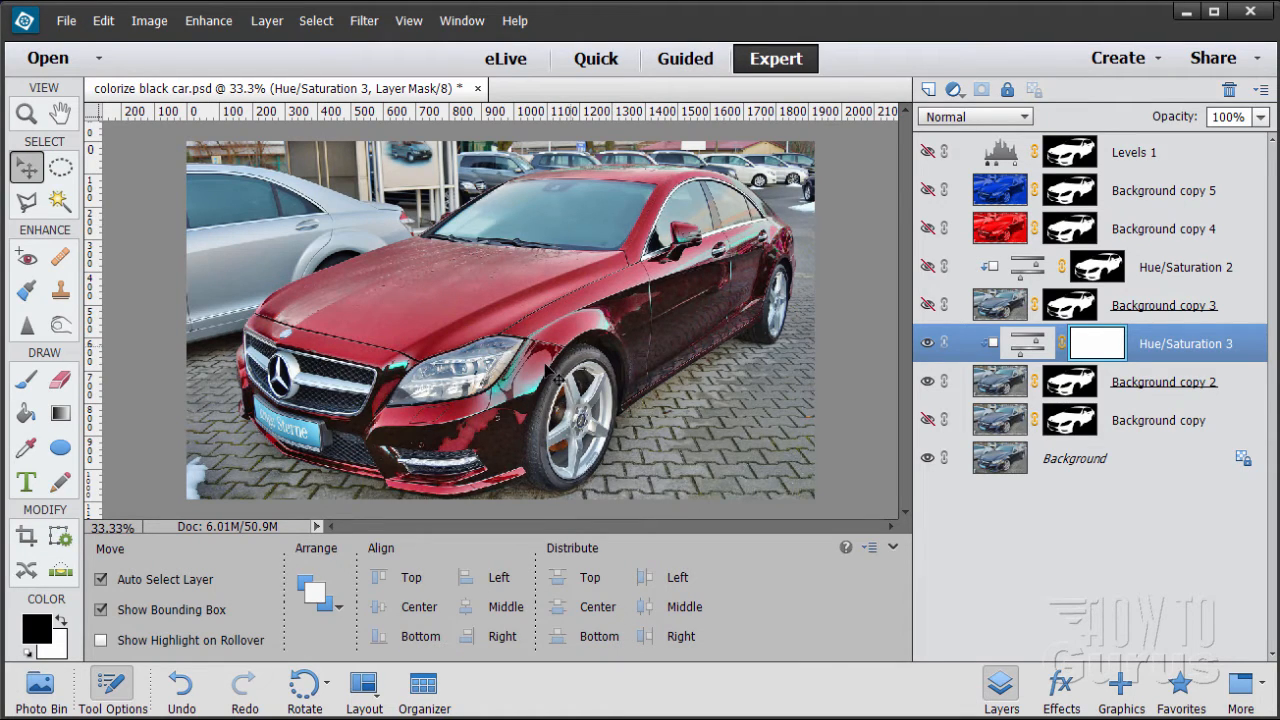
- Show the Background copy layer and set the blend mode of Background copy 2 to Soft Light
left_click(1003, 384)
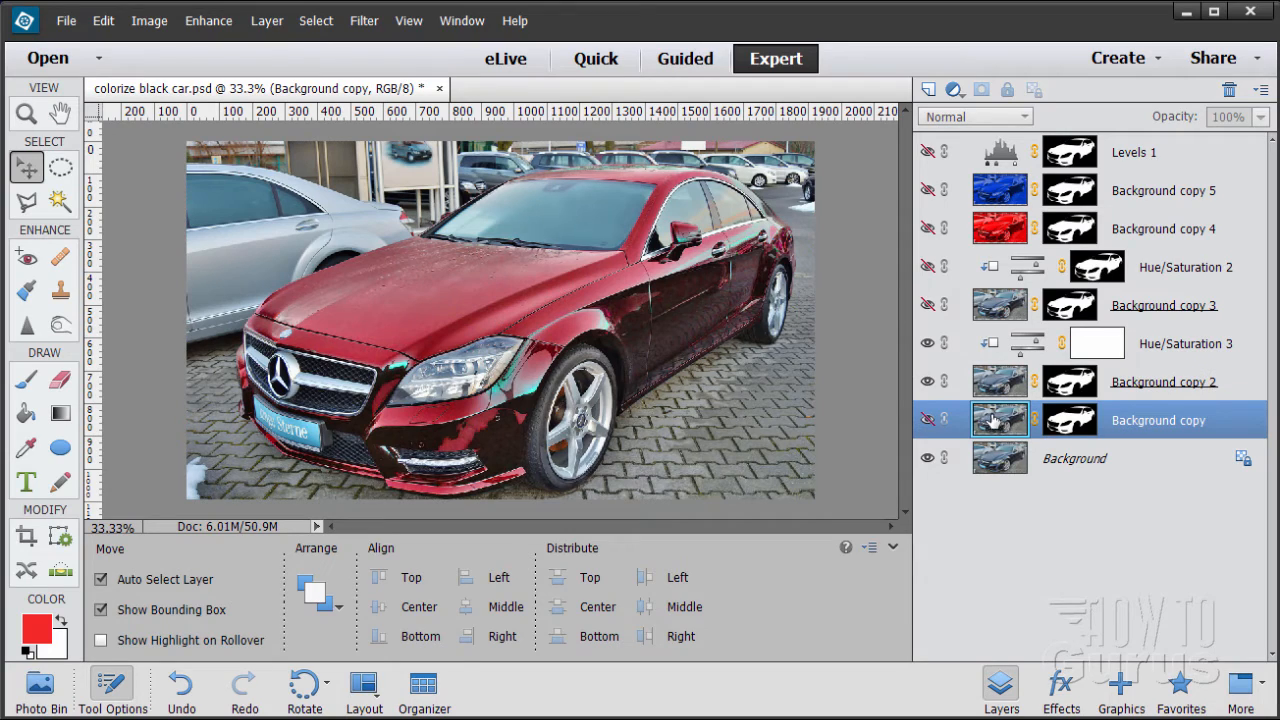
left_click(927, 421)
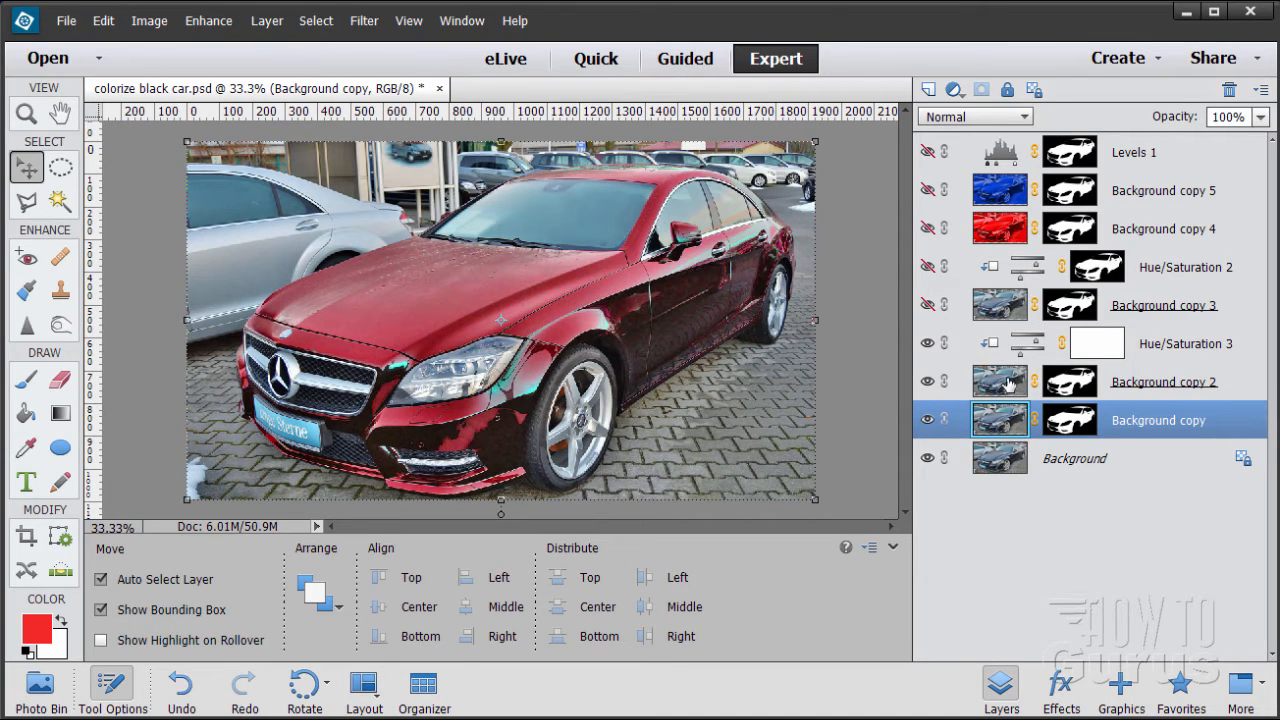
left_click(1004, 384)
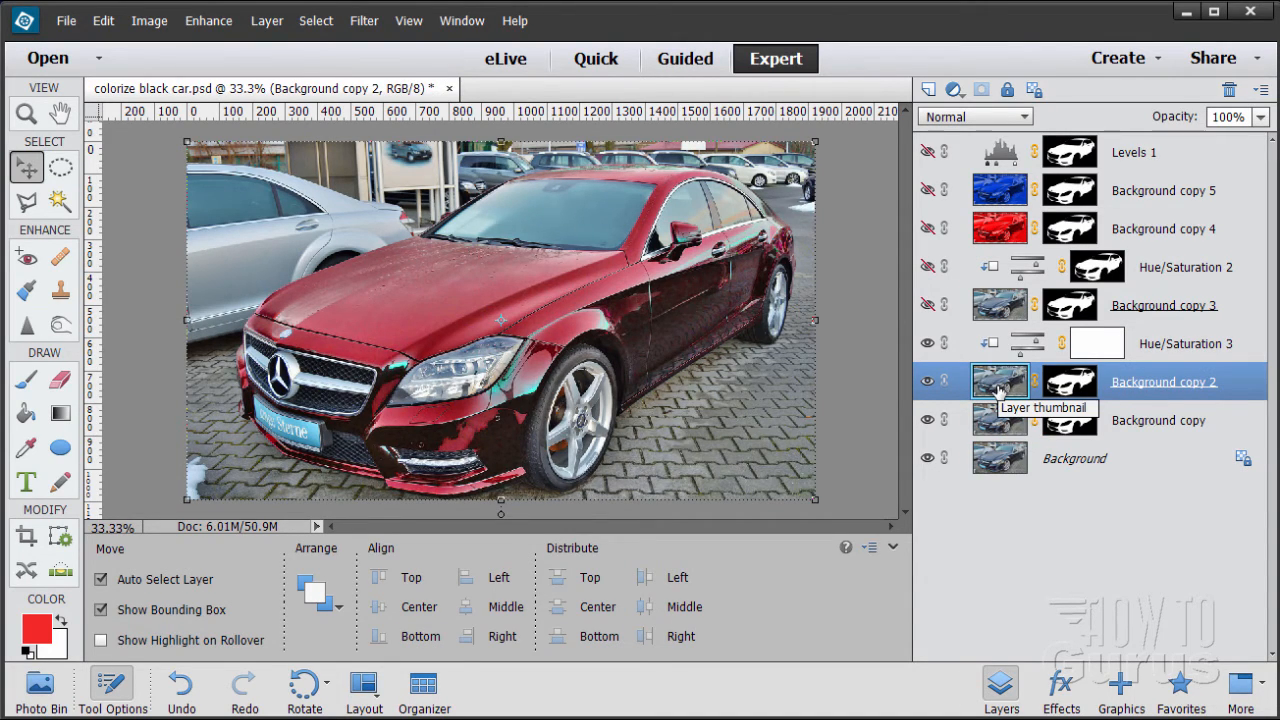
left_click(963, 118)
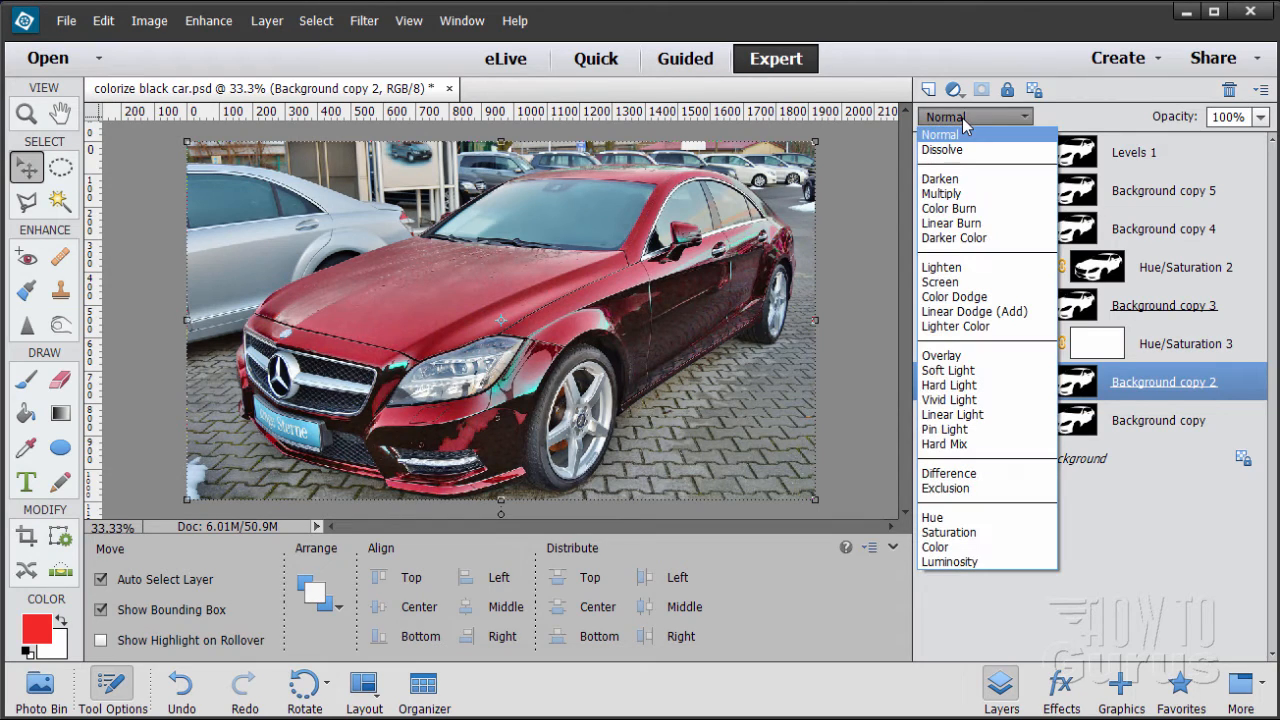
left_click(966, 371)
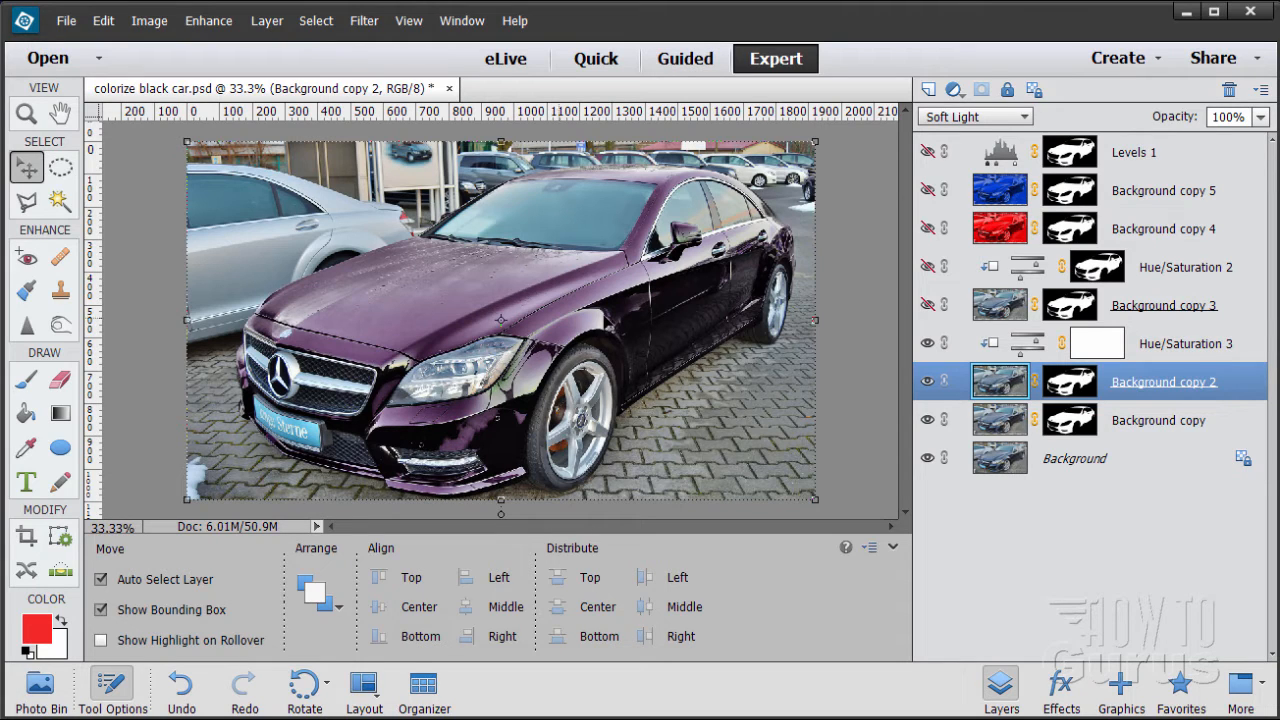
- Raise the Hue/Saturation 3 adjustment's Saturation to +86 and close its settings
left_click(1027, 350)
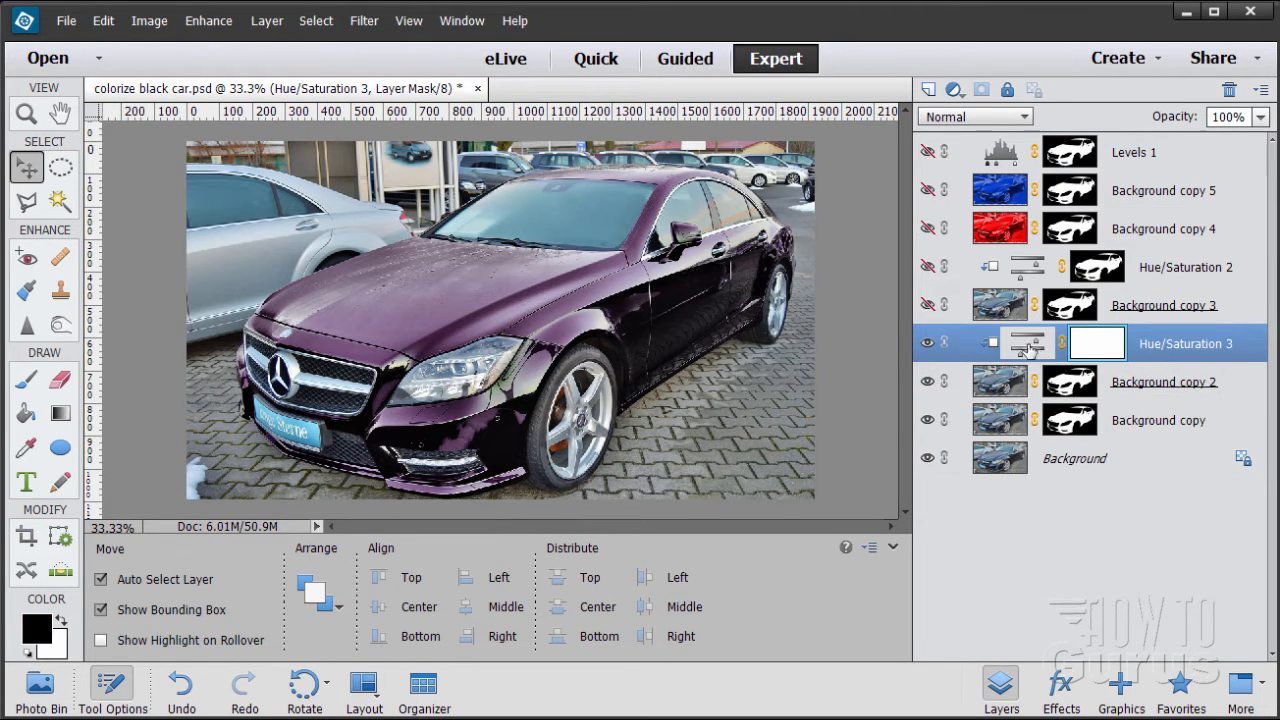
double_click(1027, 350)
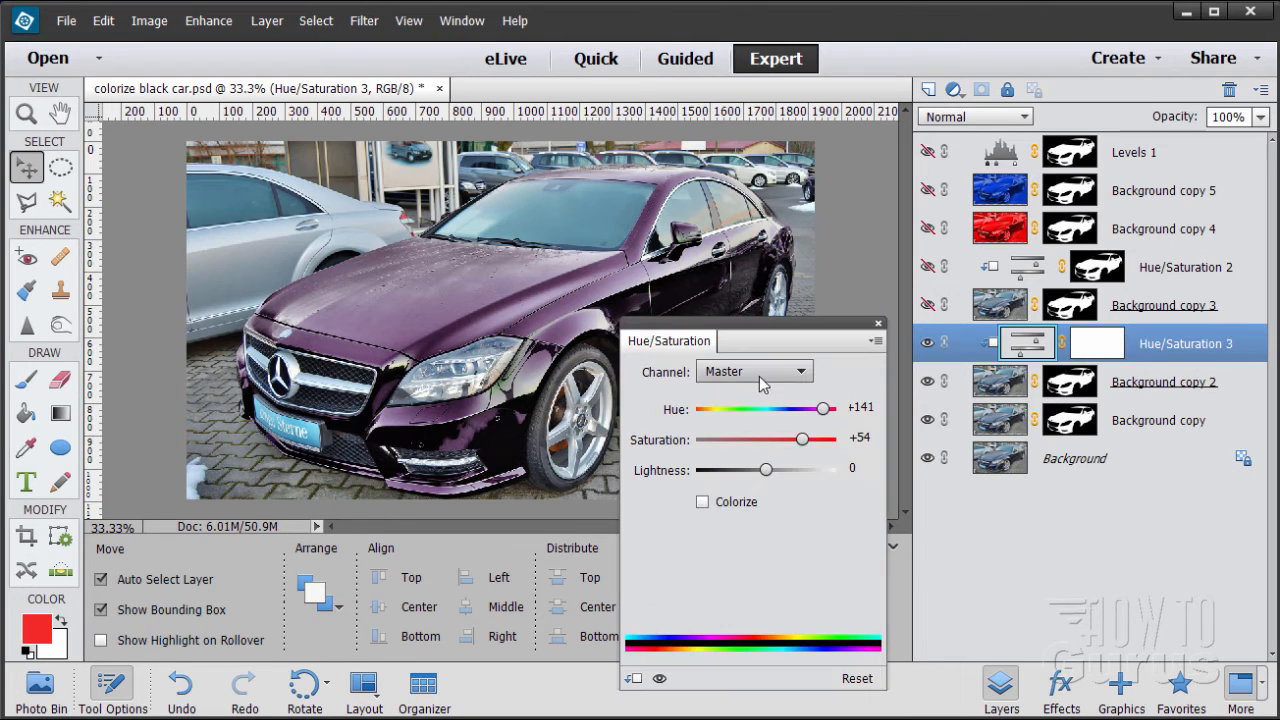
left_click_drag(790, 340, 801, 343)
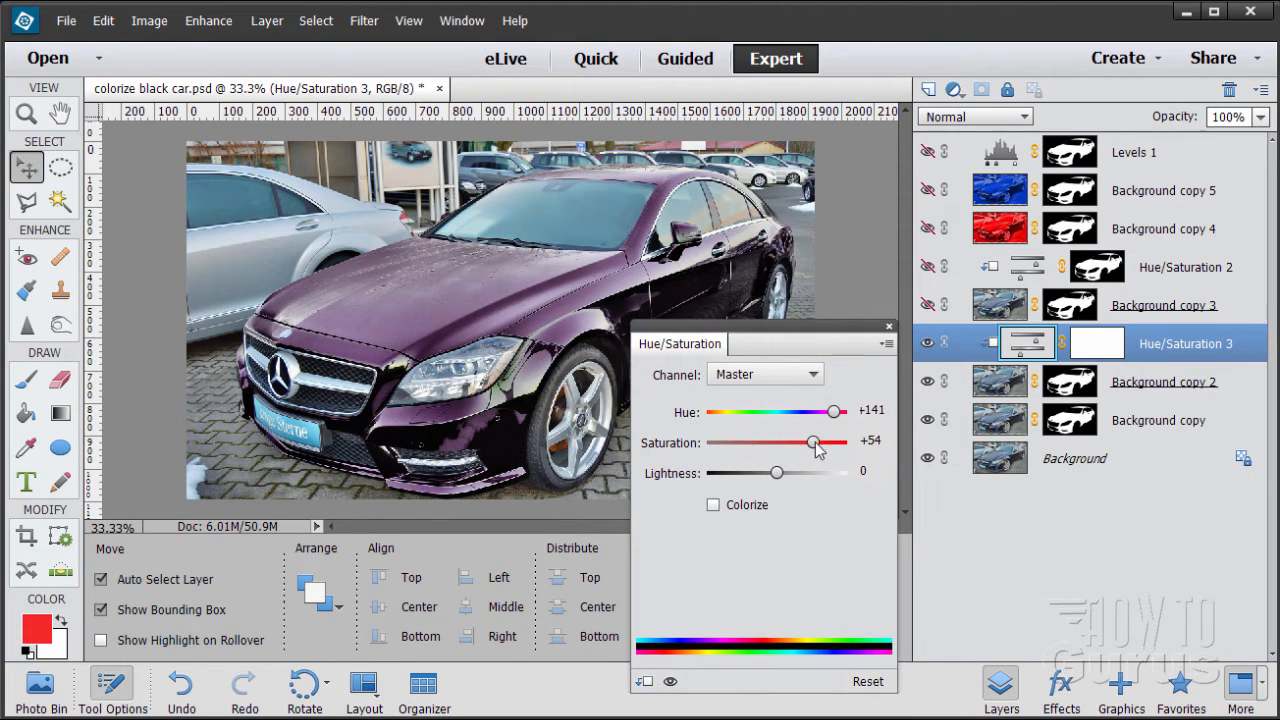
mouse_move(815, 447)
left_mouse_down()
mouse_move(849, 454)
mouse_move(834, 414)
mouse_move(840, 450)
left_mouse_up()
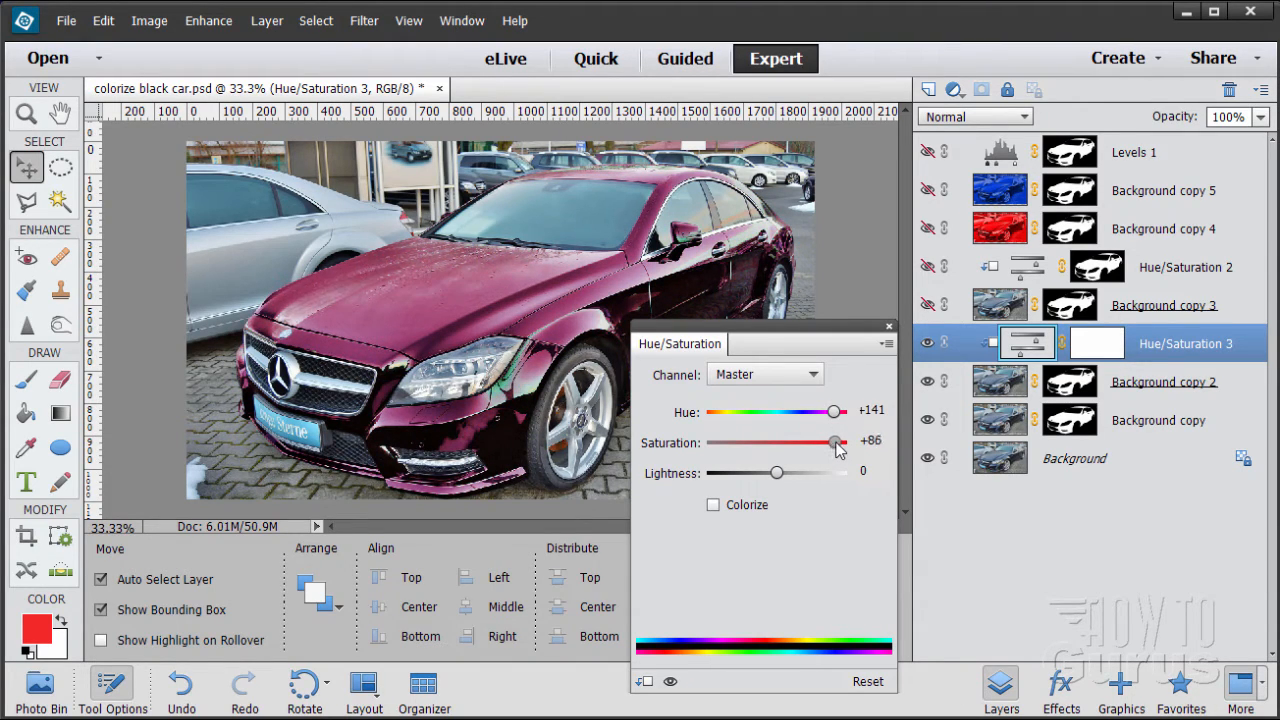
left_click(888, 328)
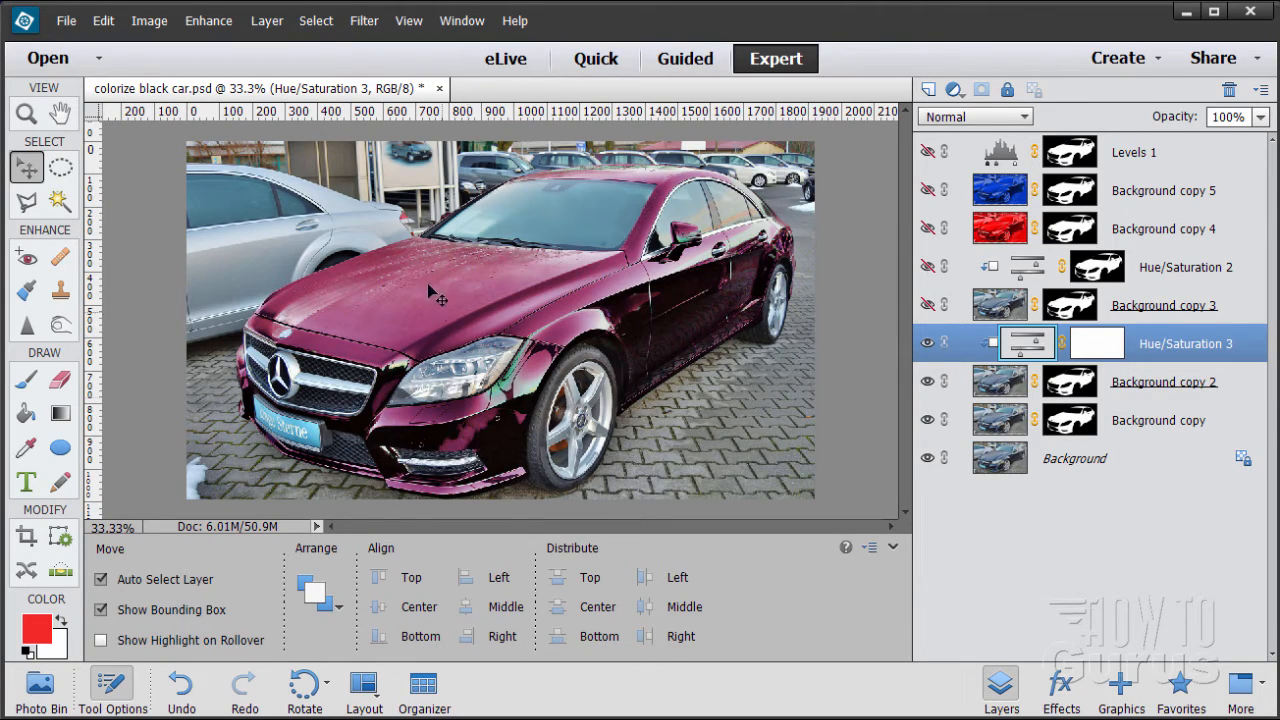
- Hide Hue/Saturation 3 and Background copy 2, and place a duplicate of the Background copy layer directly above them
left_click(927, 345)
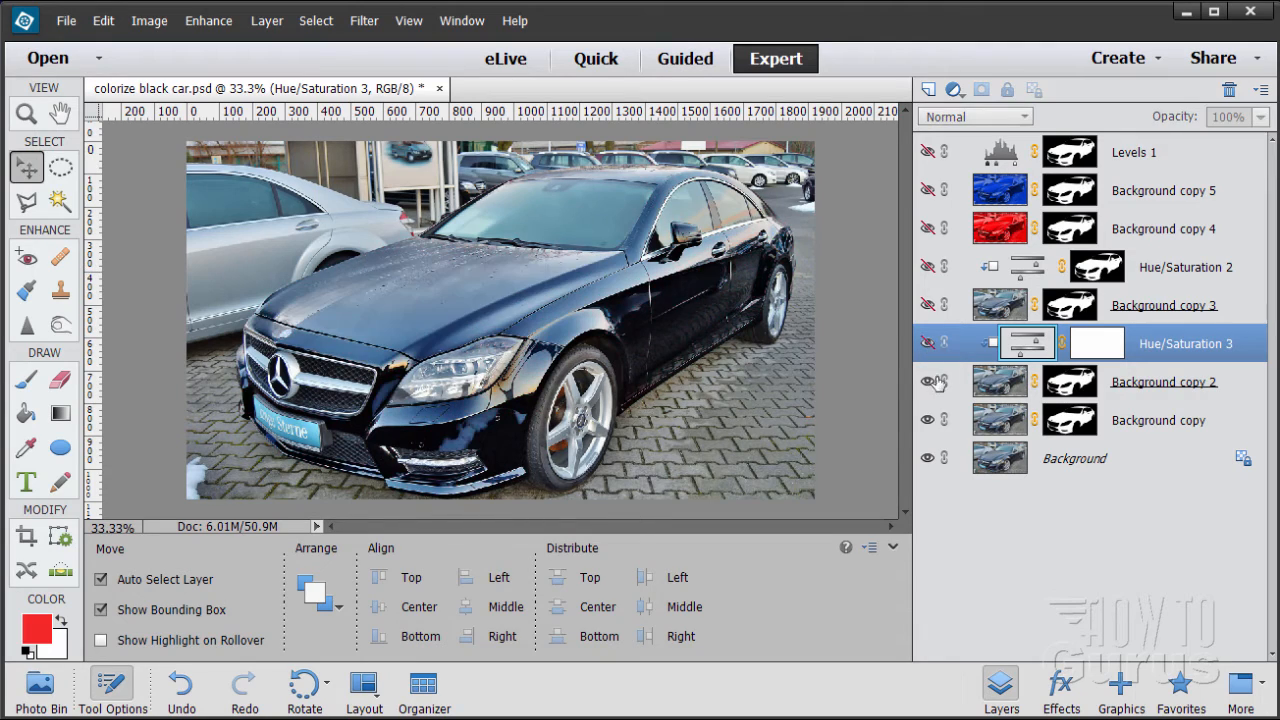
left_click(927, 381)
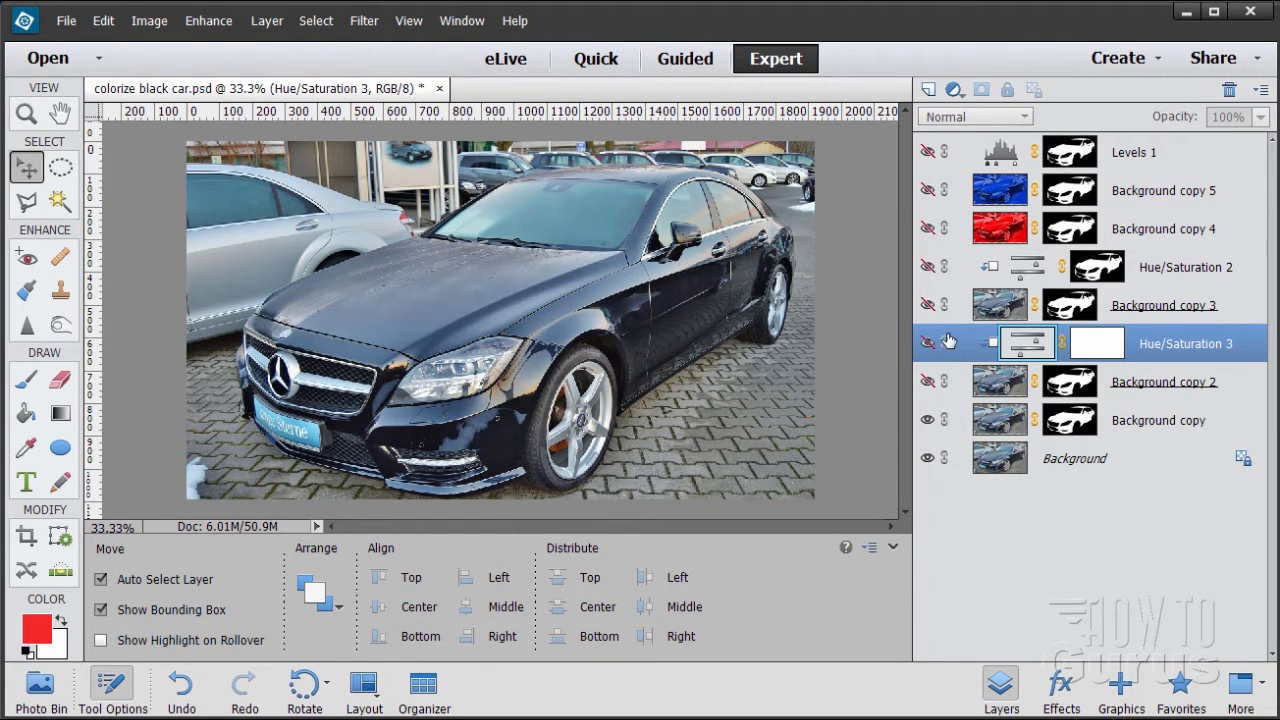
left_click(1002, 425)
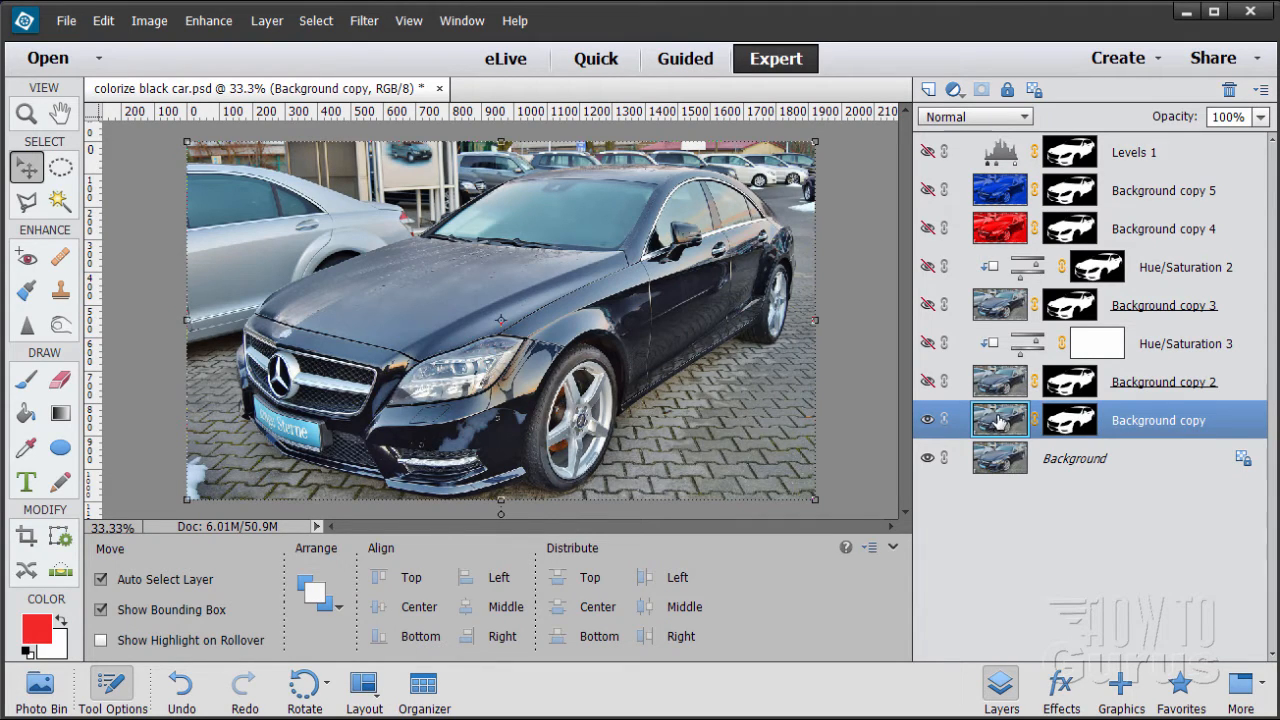
left_click_drag(998, 424, 928, 89)
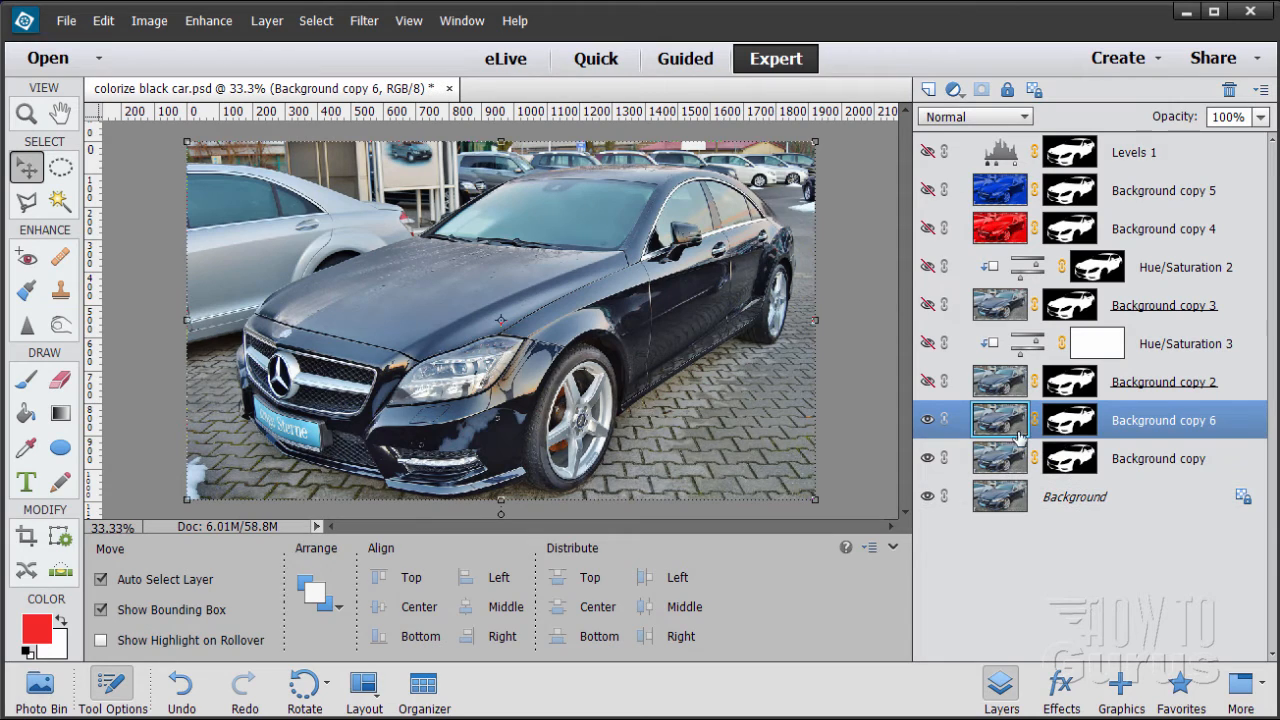
left_click_drag(1010, 424, 1004, 332)
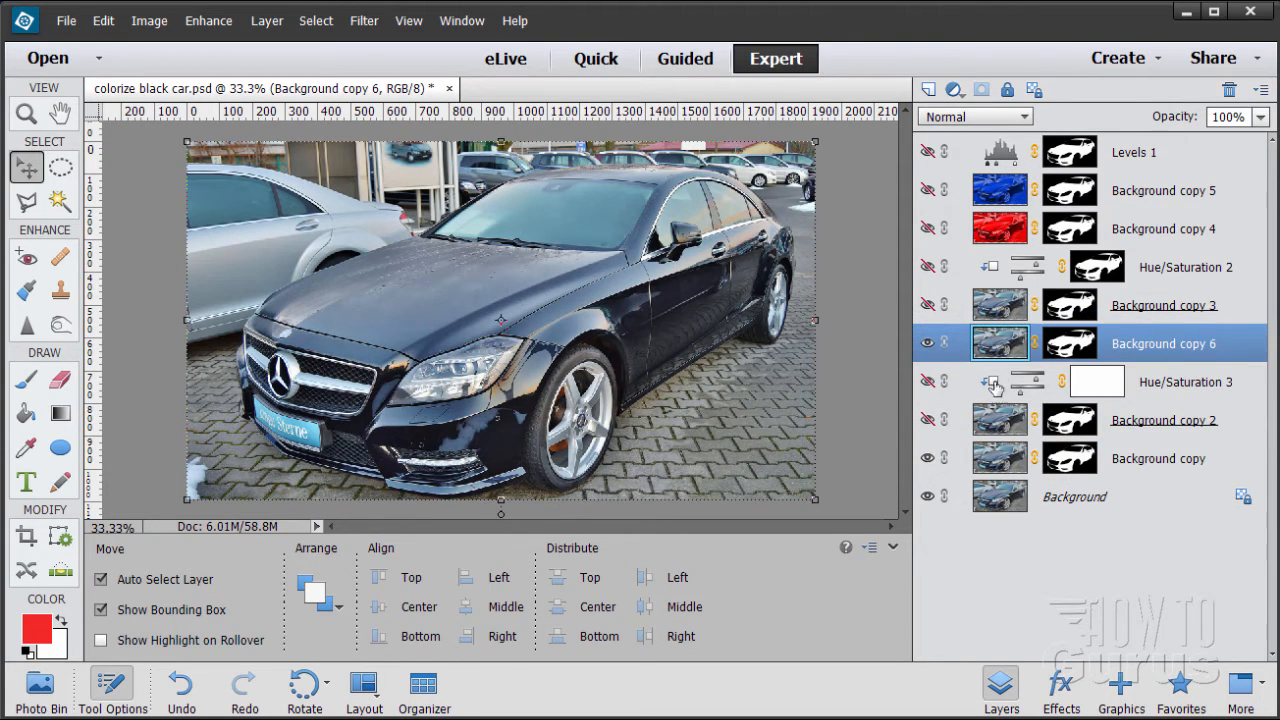
- Rename the Background copy 2 layer as "version car"
double_click(1158, 425)
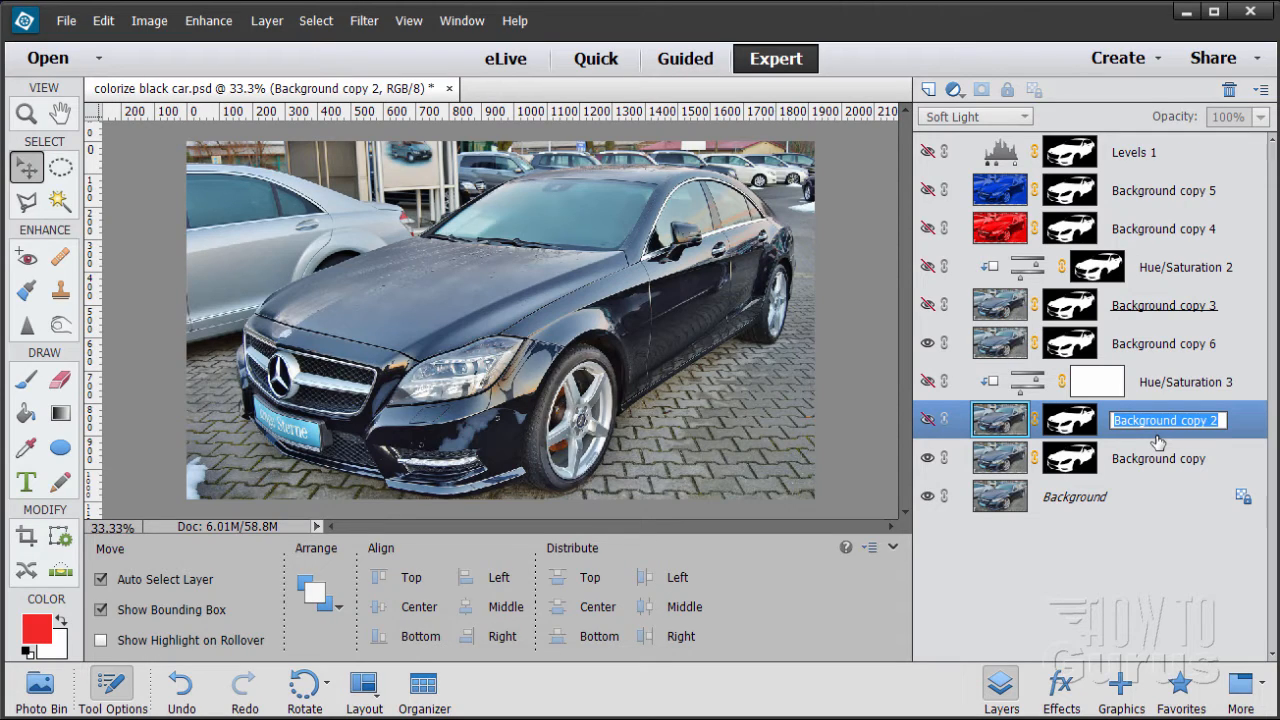
type("version car")
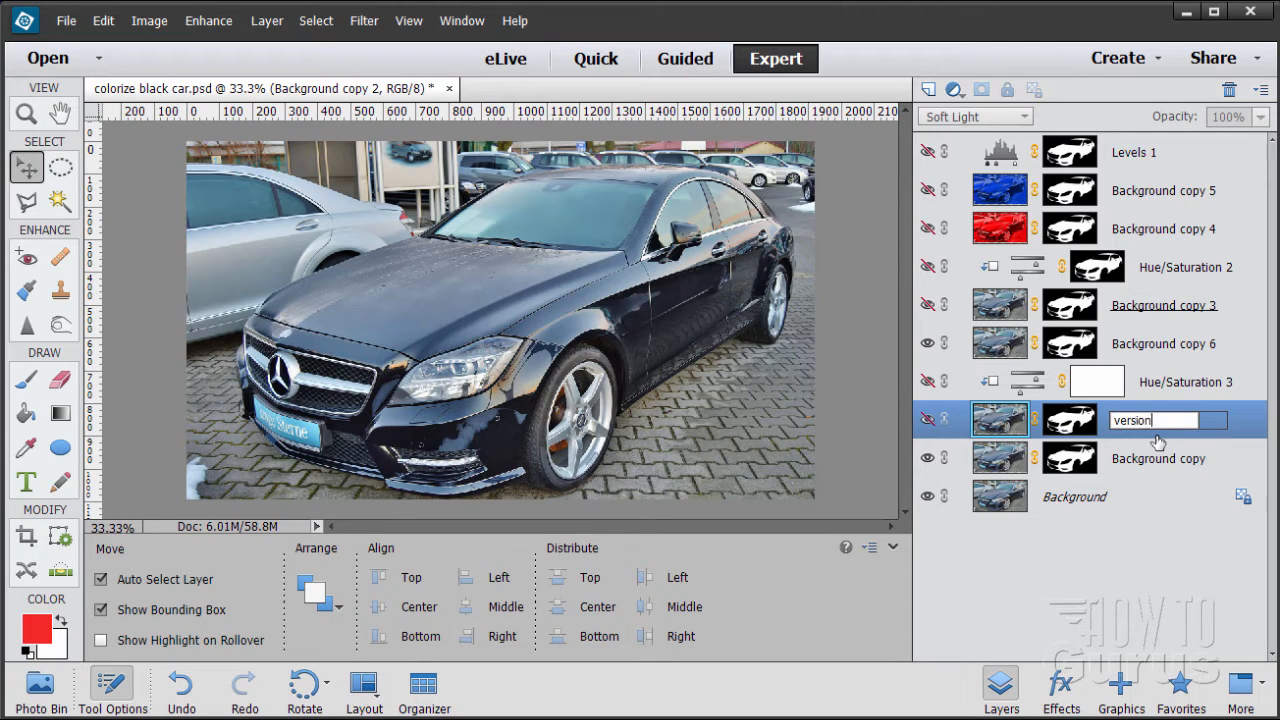
double_click(1153, 388)
left_click(1144, 385)
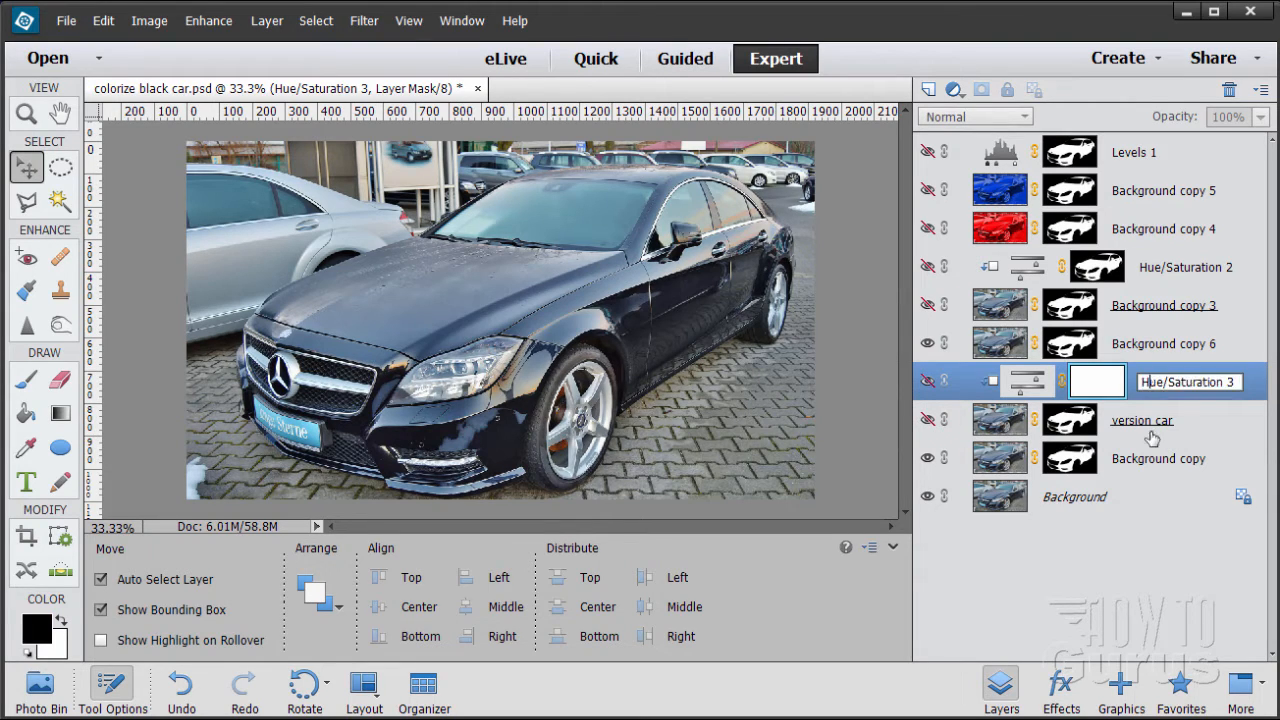
key("Return")
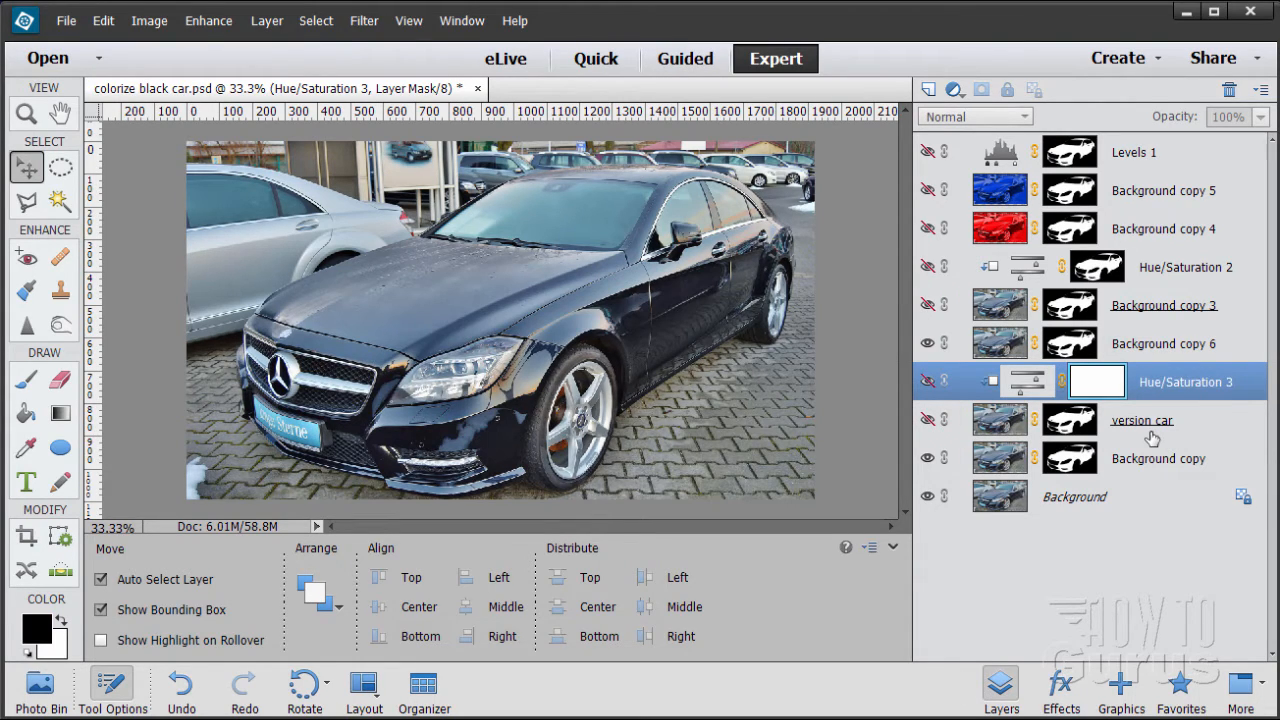
double_click(1162, 386)
left_click(1142, 383)
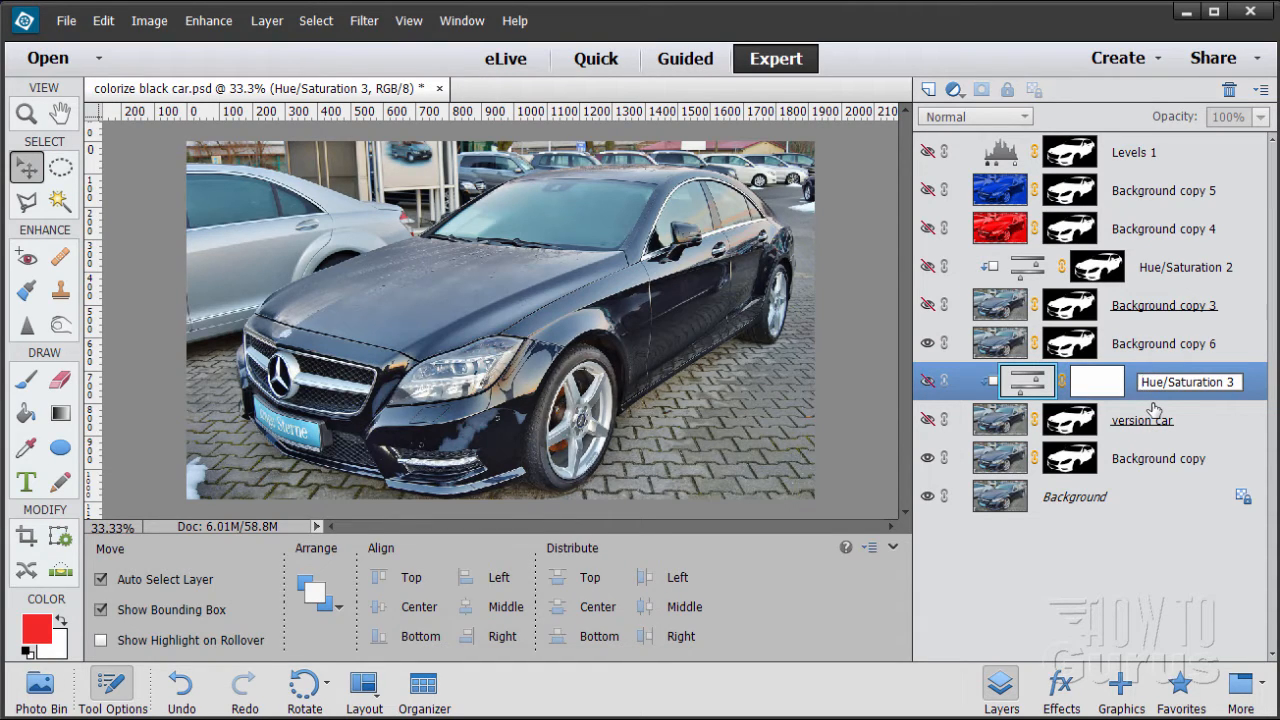
type("#1")
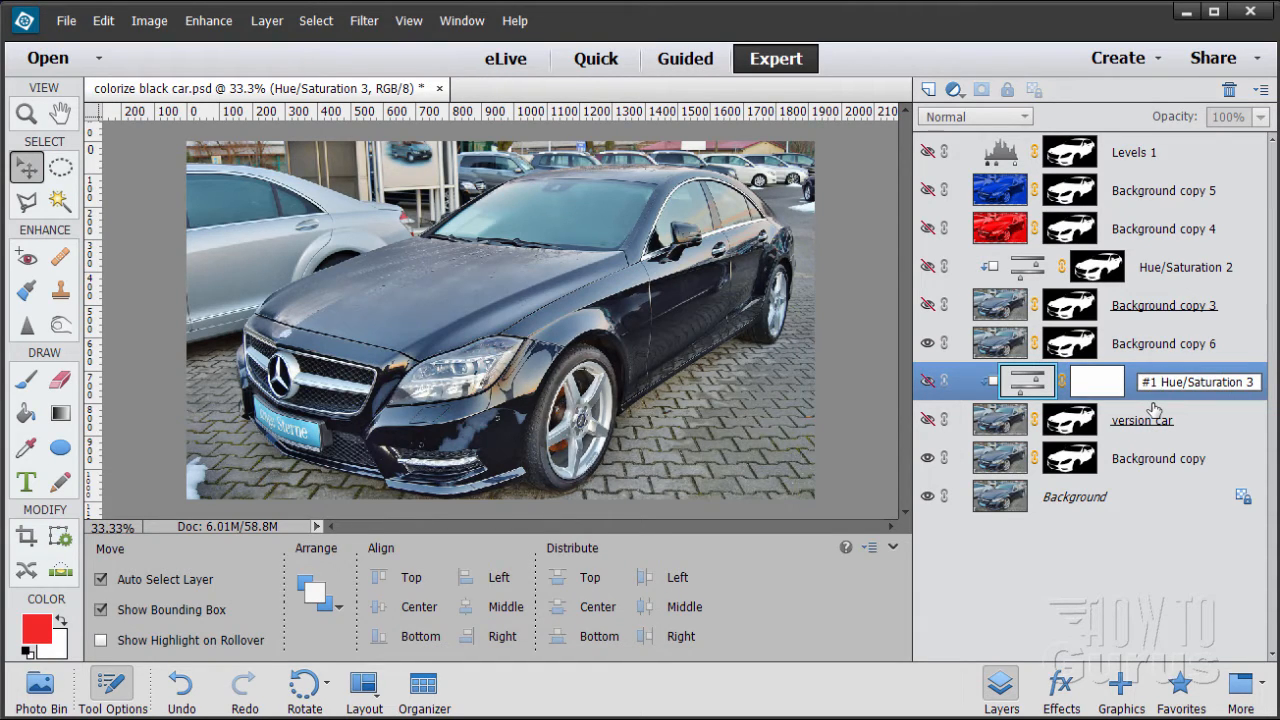
key("Escape")
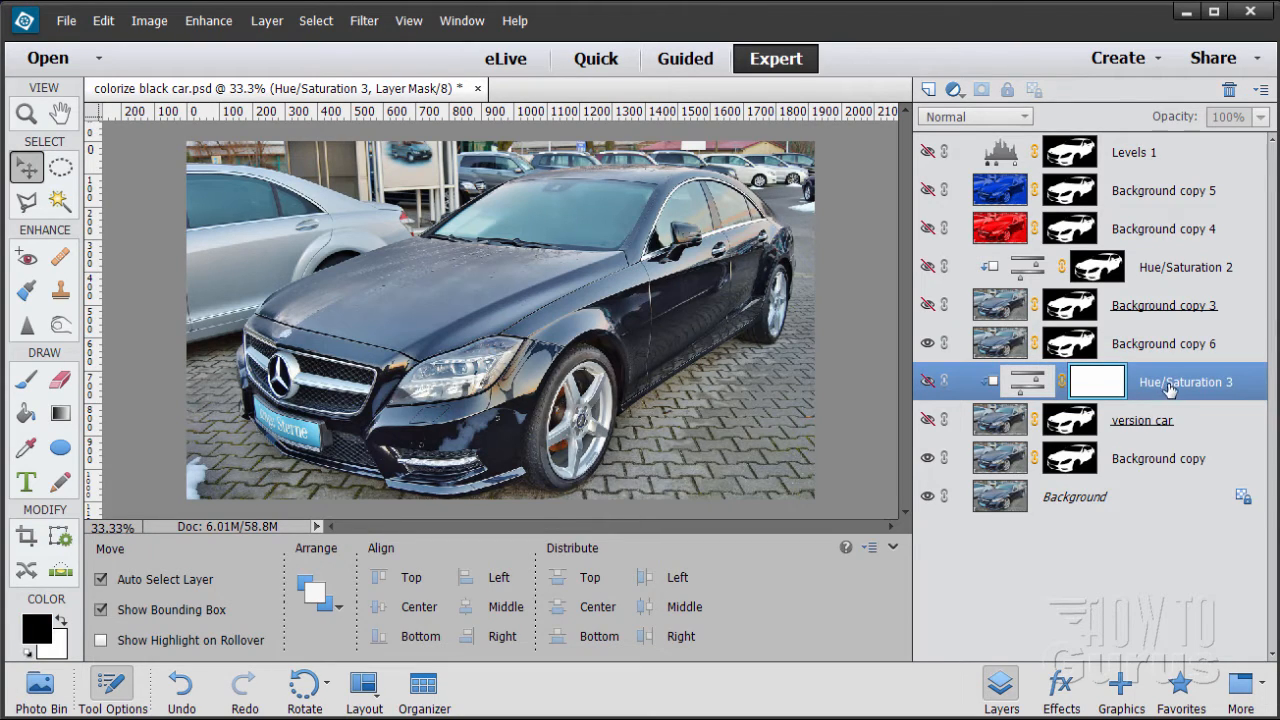
double_click(1173, 381)
left_click(1232, 379)
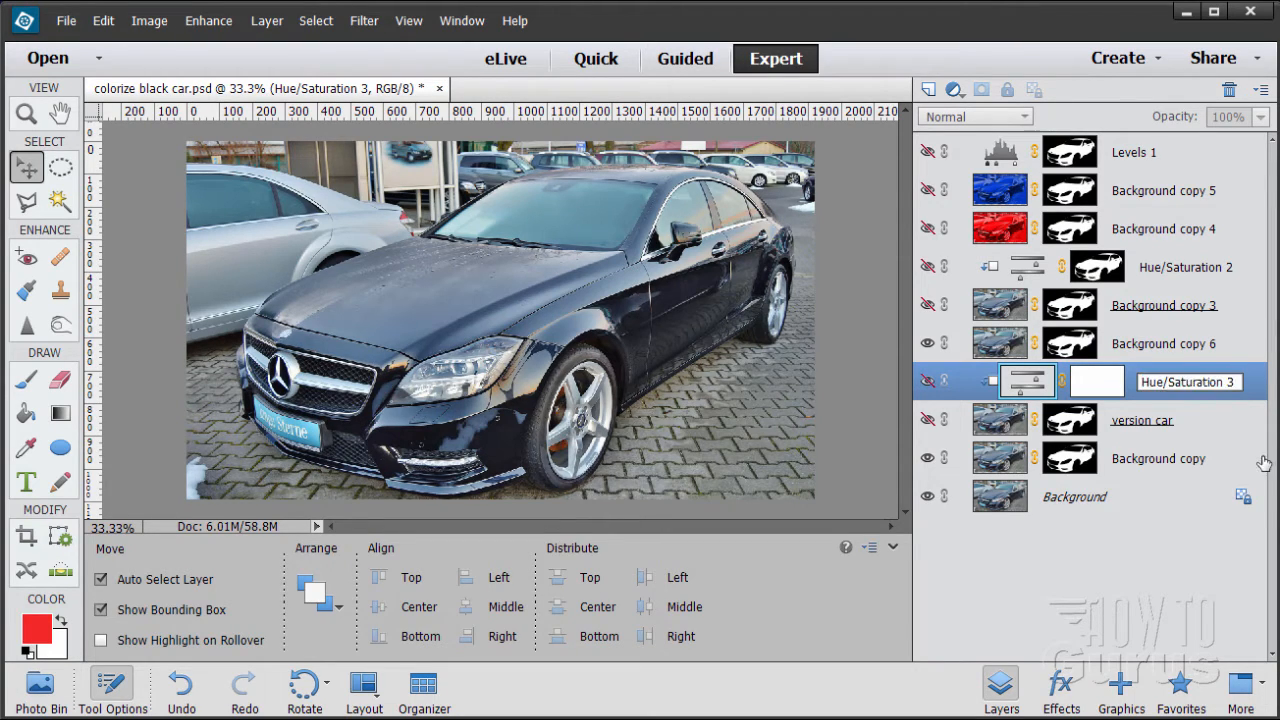
key("Escape")
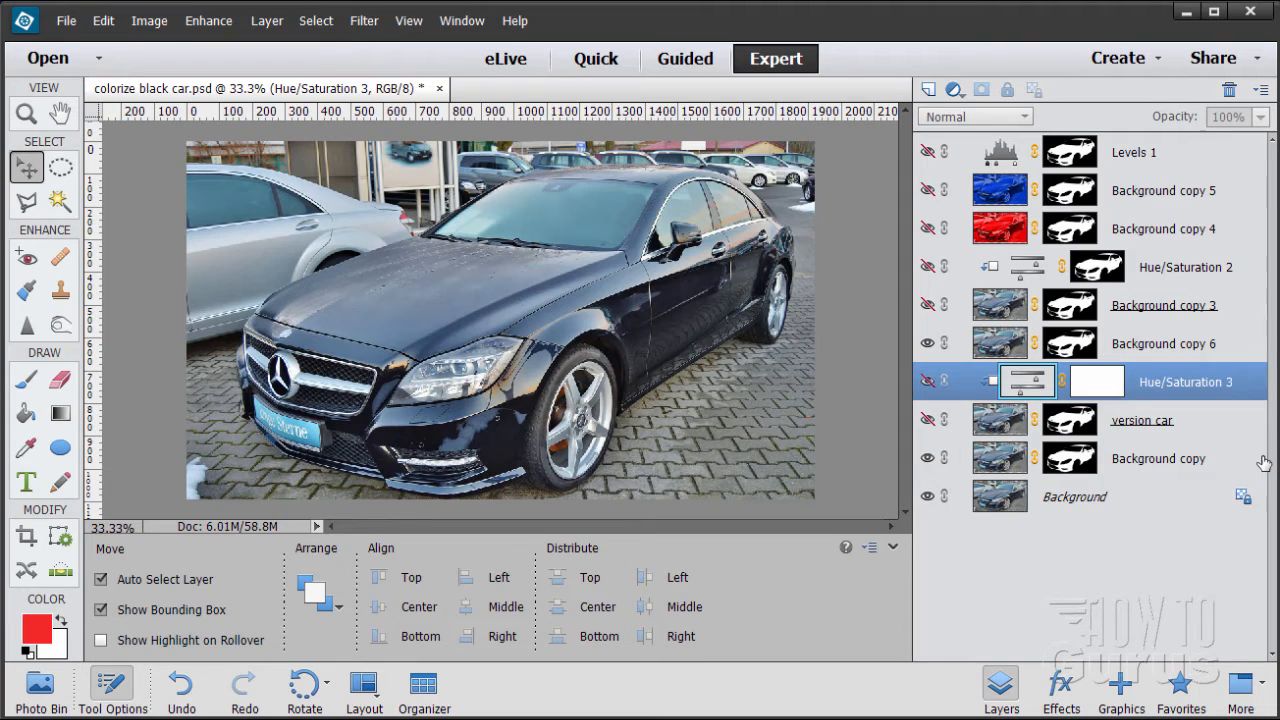
- Show the Hue/Saturation 3 and version car layers, and rename the adjustment layer as "1 Hue/Saturation"
double_click(1188, 383)
left_click(935, 388)
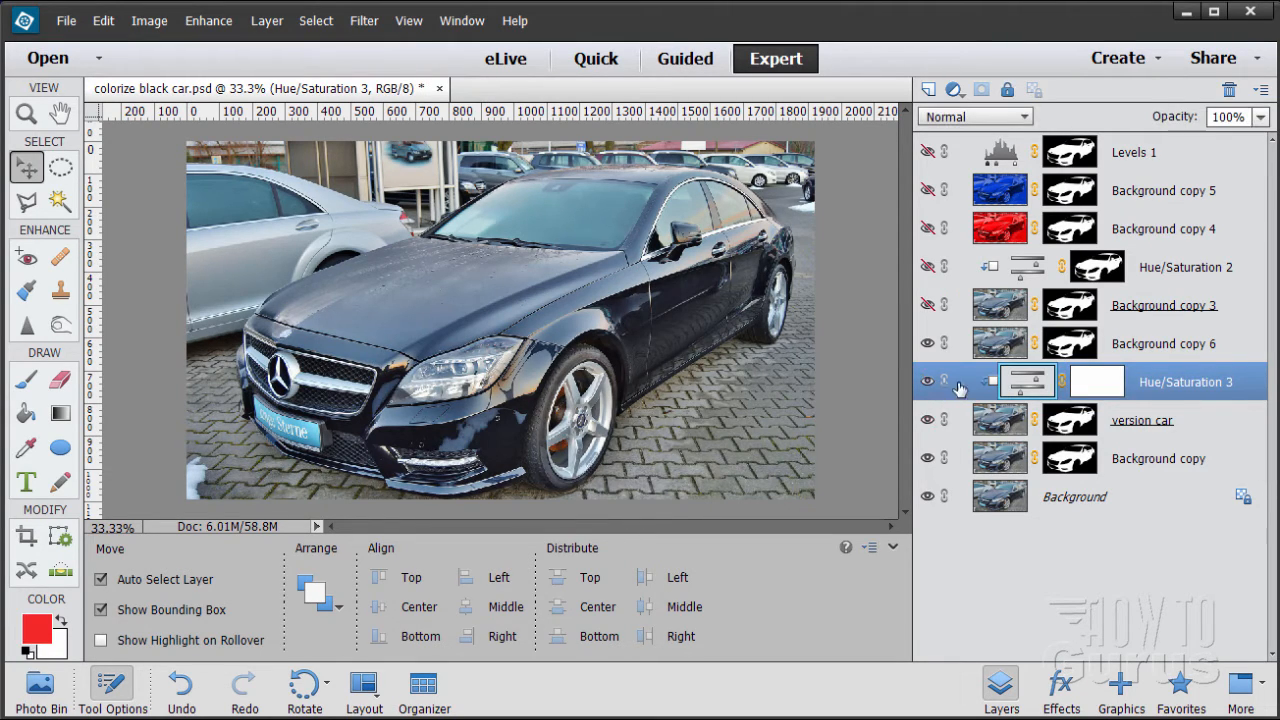
left_click(1244, 387)
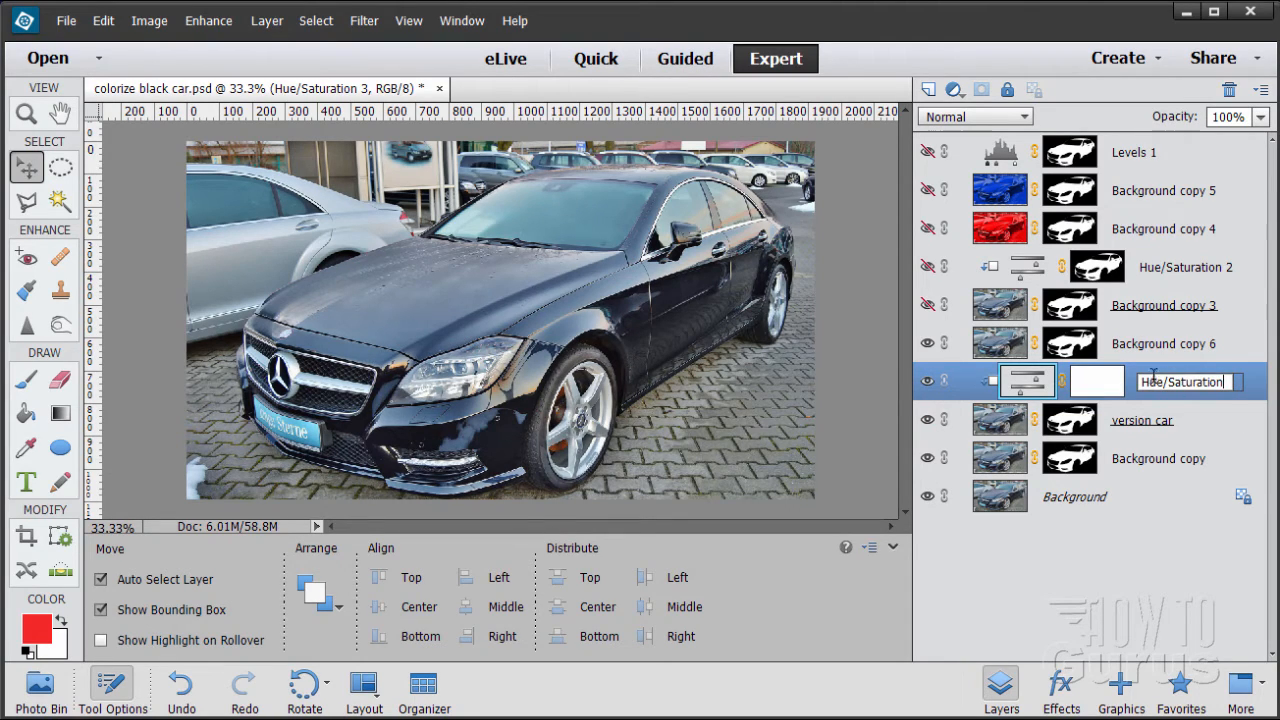
key("Home")
type("1")
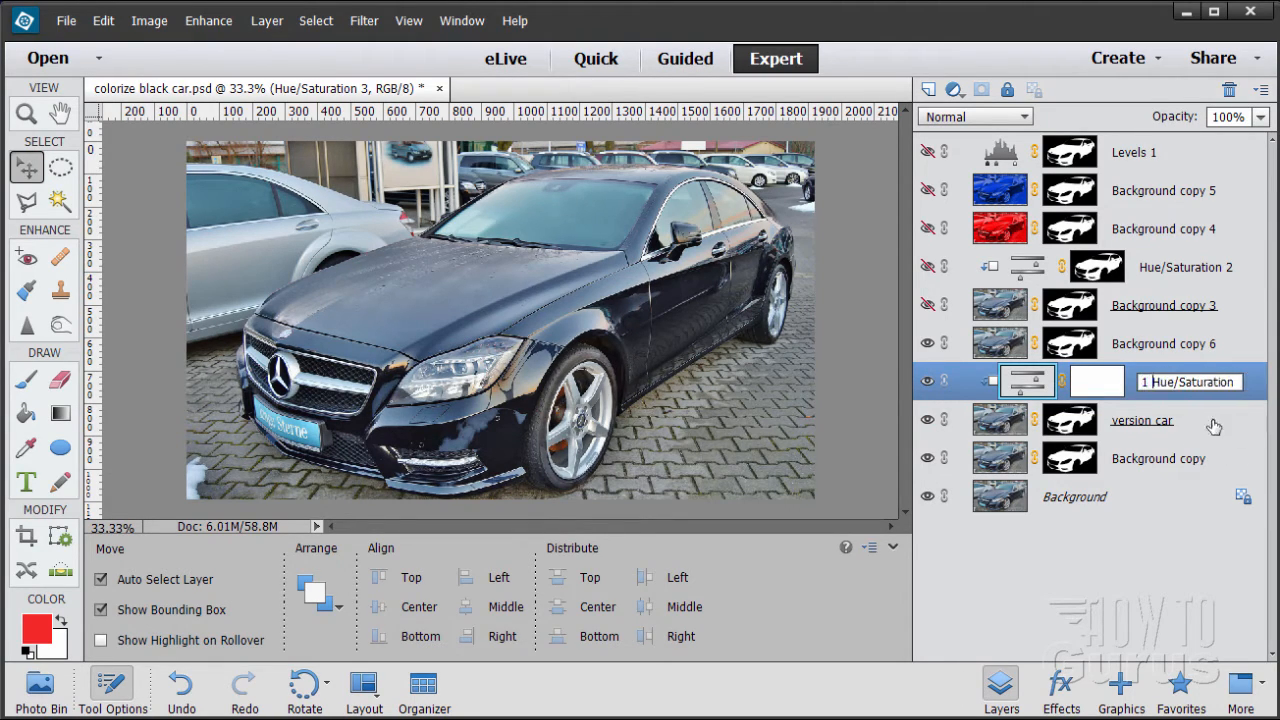
left_click(1184, 419)
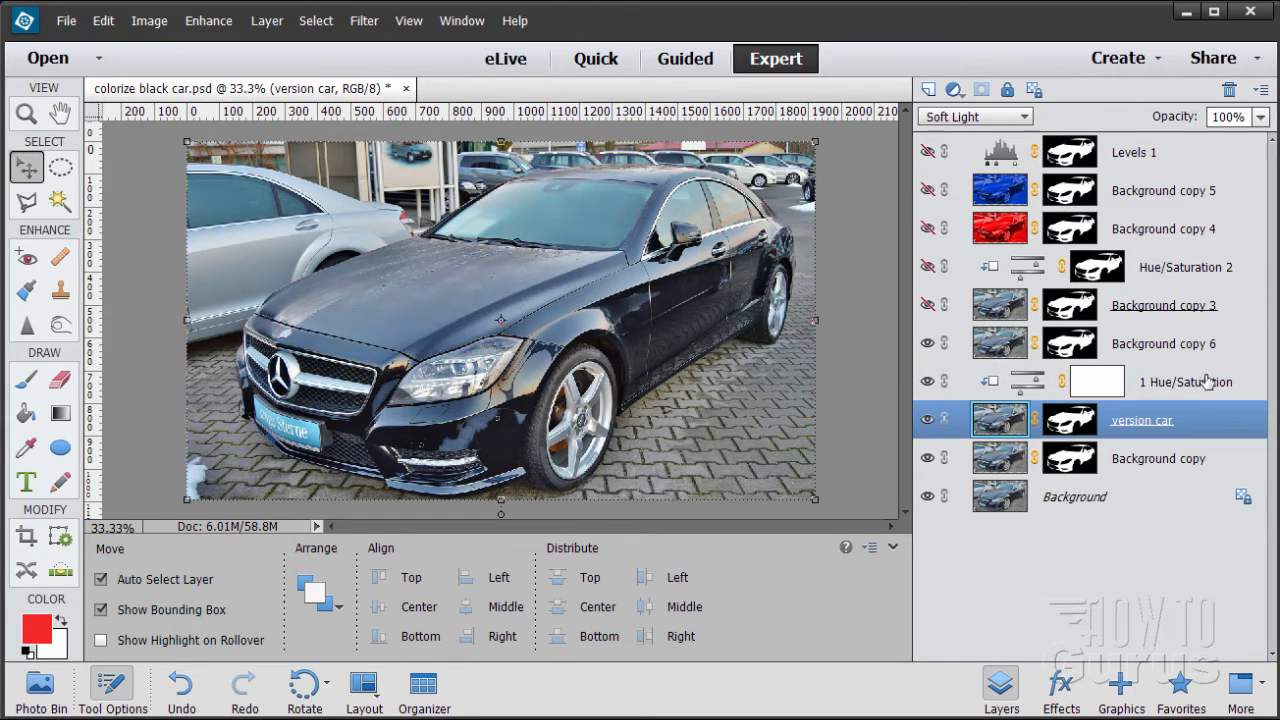
- Set the version car layer's opacity to 10% and rename the layer as "version 1 car"
double_click(1146, 421)
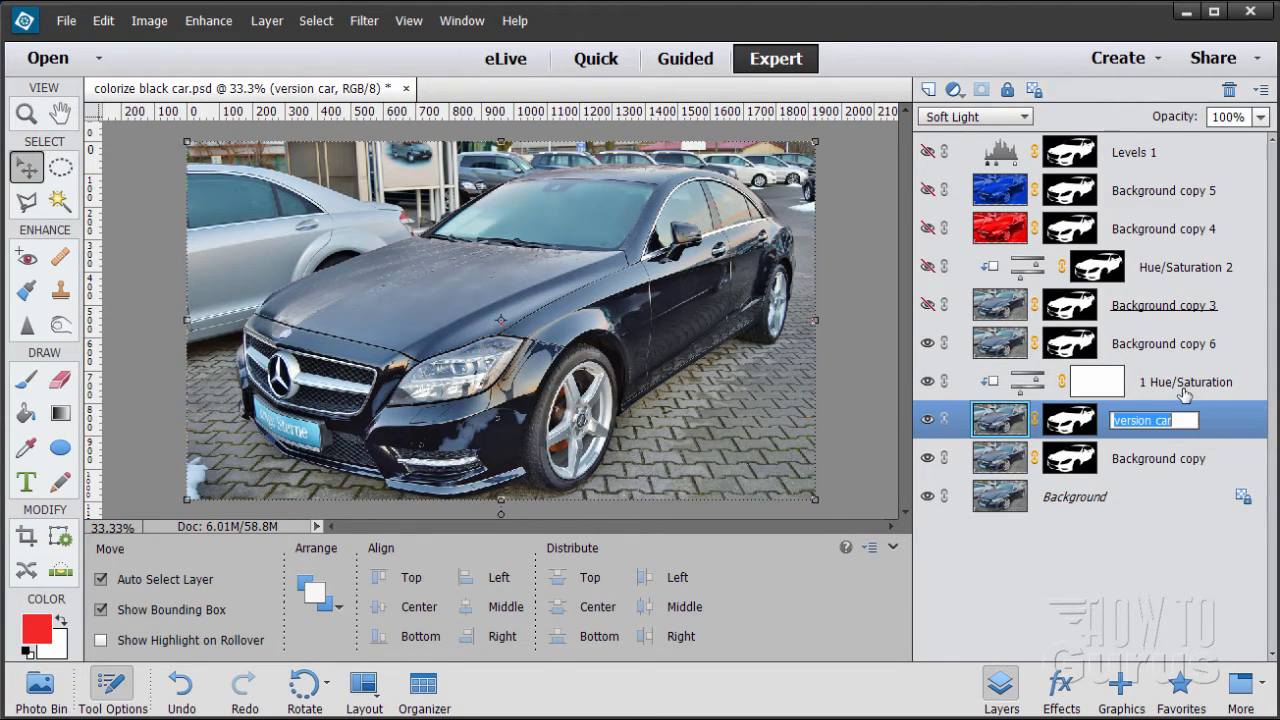
left_click(1148, 421)
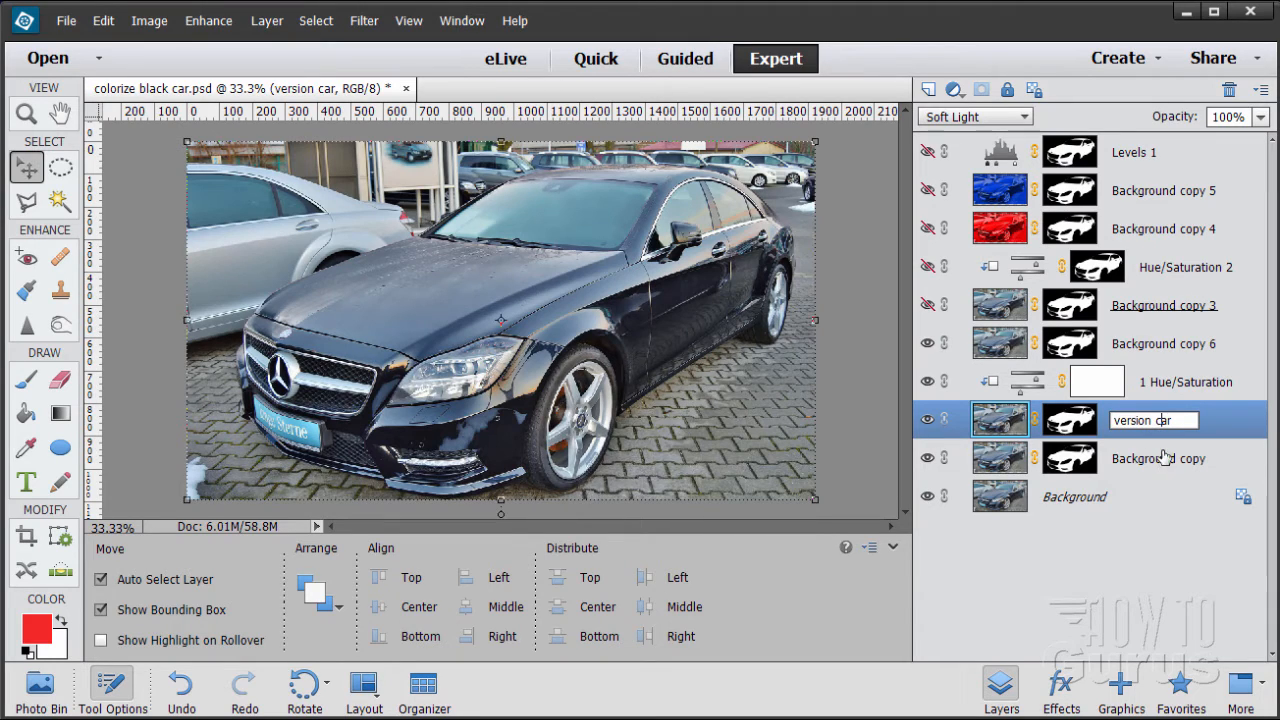
key("Return")
key("1")
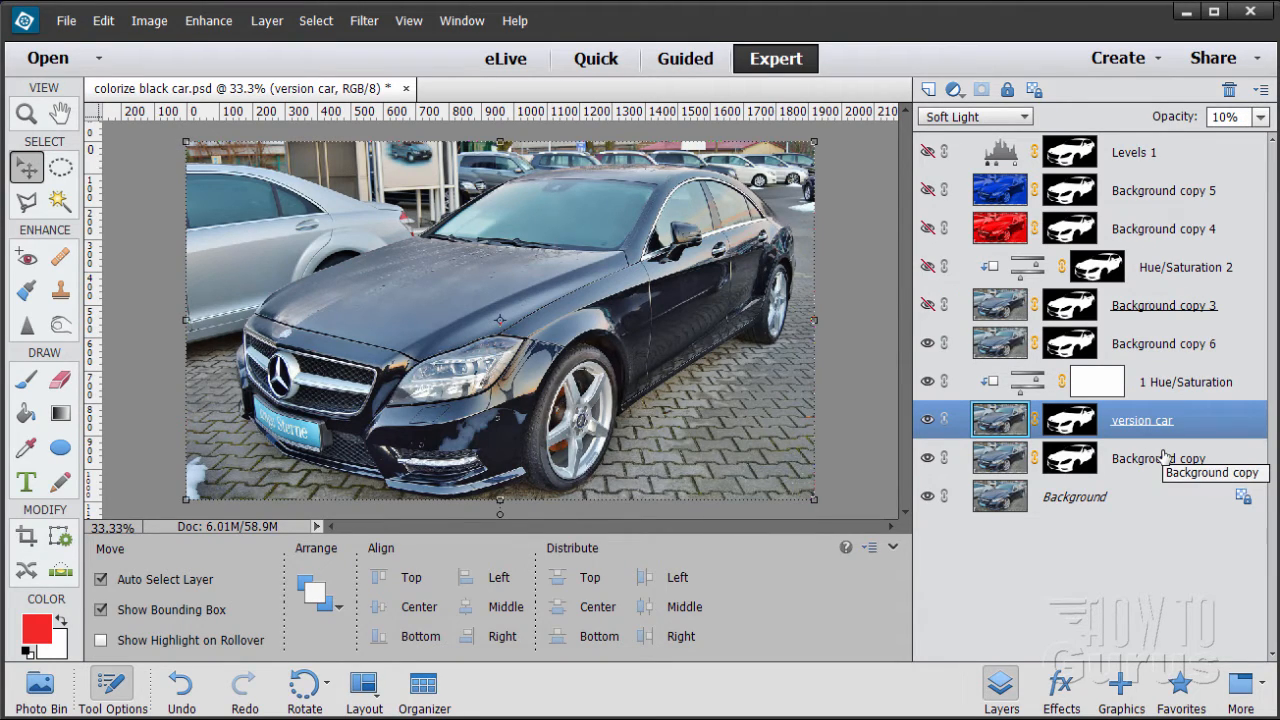
double_click(1155, 421)
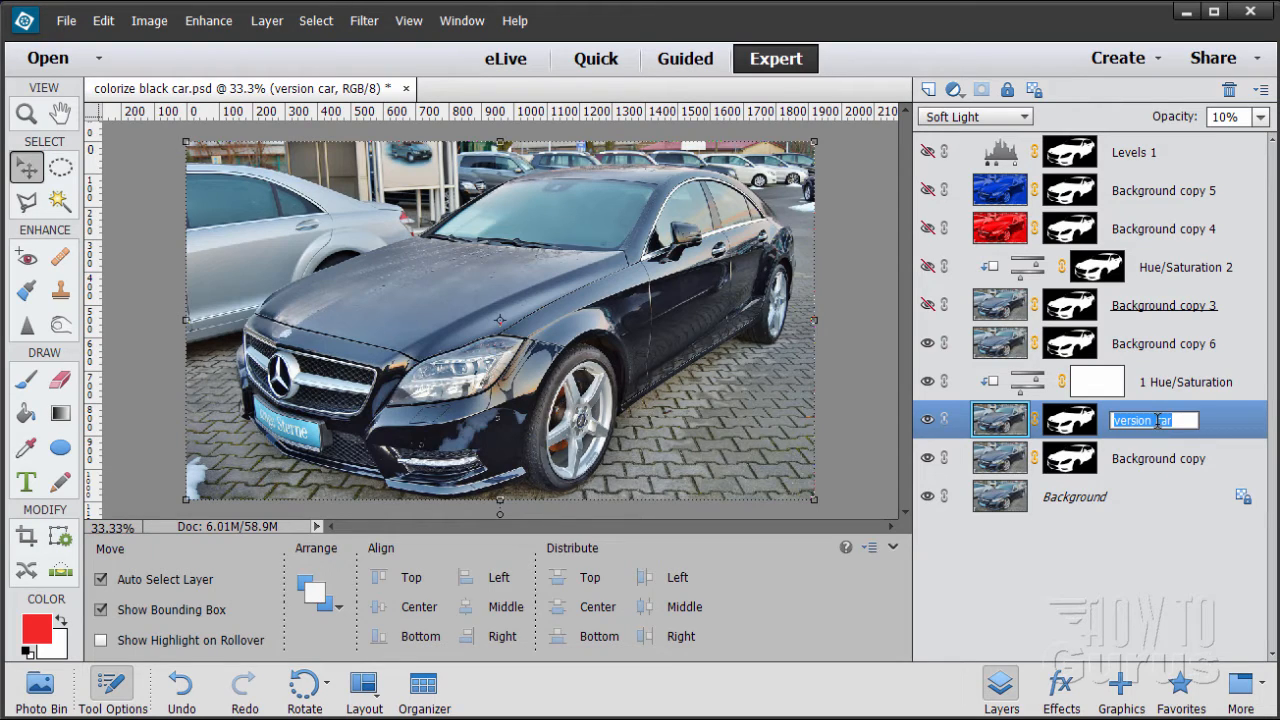
left_click(1156, 421)
type("1")
key("Return")
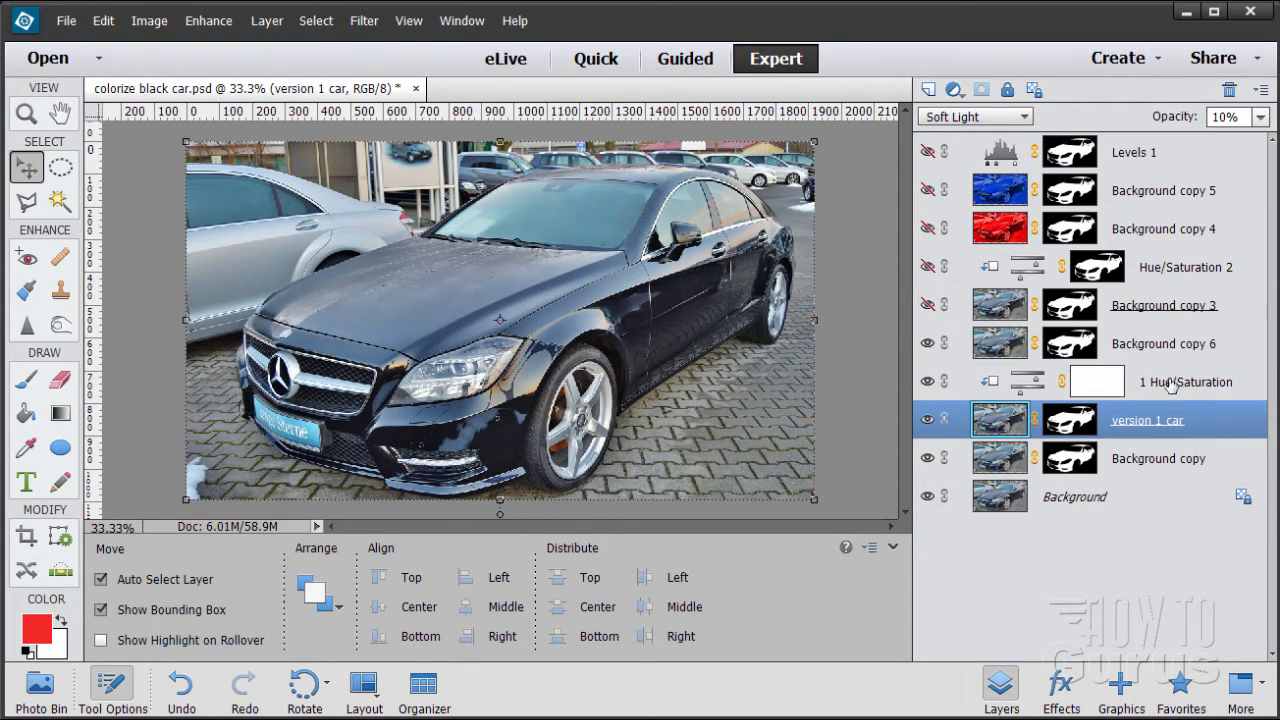
- Hide the 1 Hue/Saturation and version 1 car layers, and rename Background copy 6 as "version 2 car"
left_click(927, 381)
left_click(927, 419)
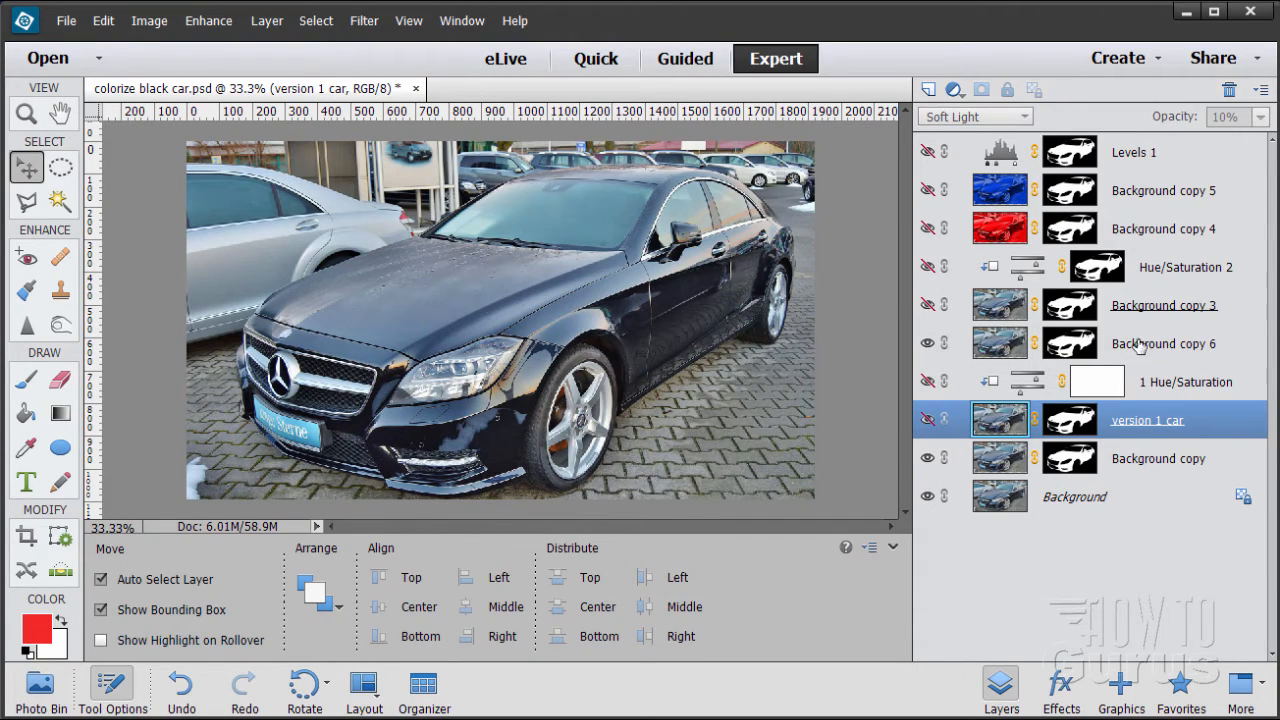
left_click(1168, 350)
double_click(1128, 344)
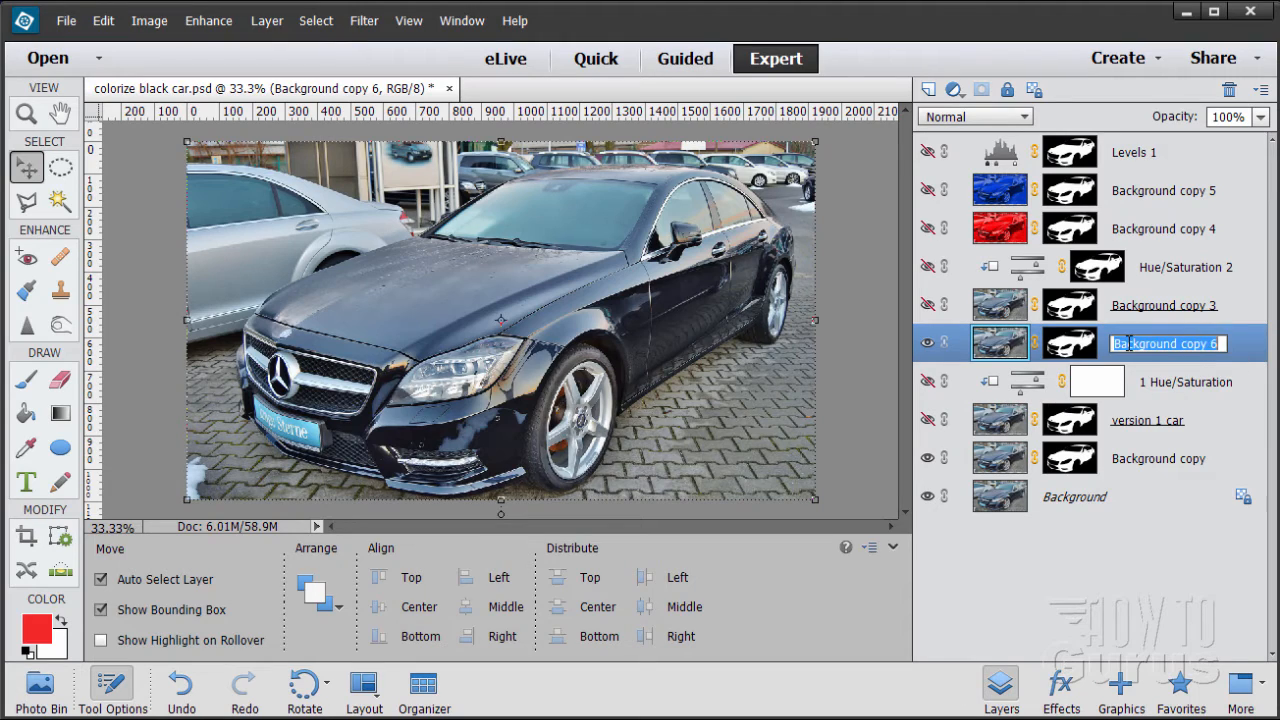
type("version 2 car")
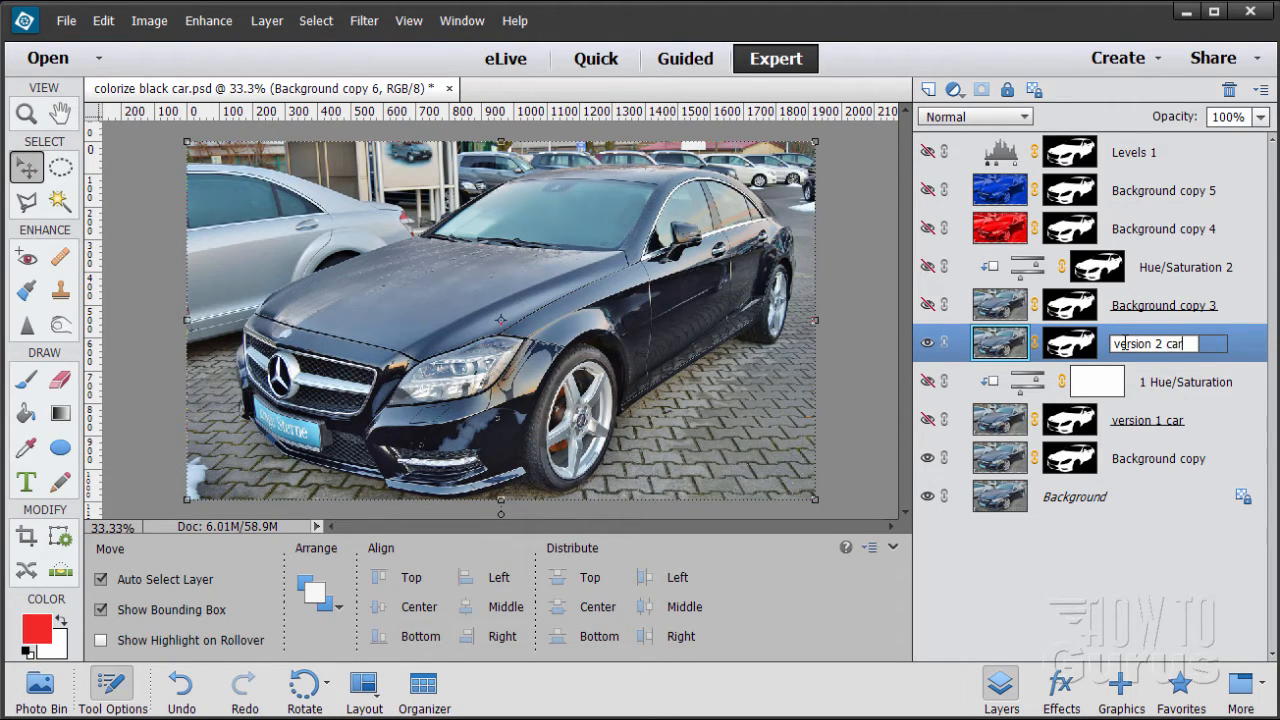
key("Return")
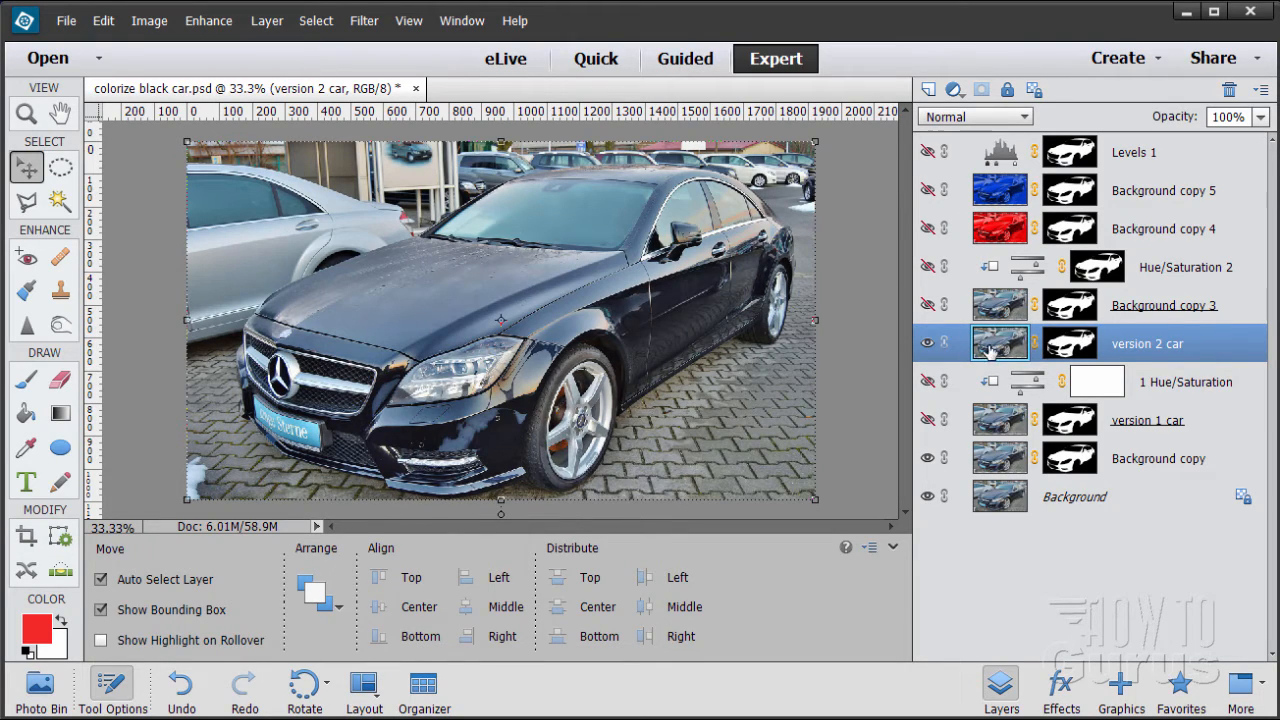
- Start a Hue/Saturation adjustment on the version 2 car layer with Colorize enabled and the hue at 117
left_click(216, 22)
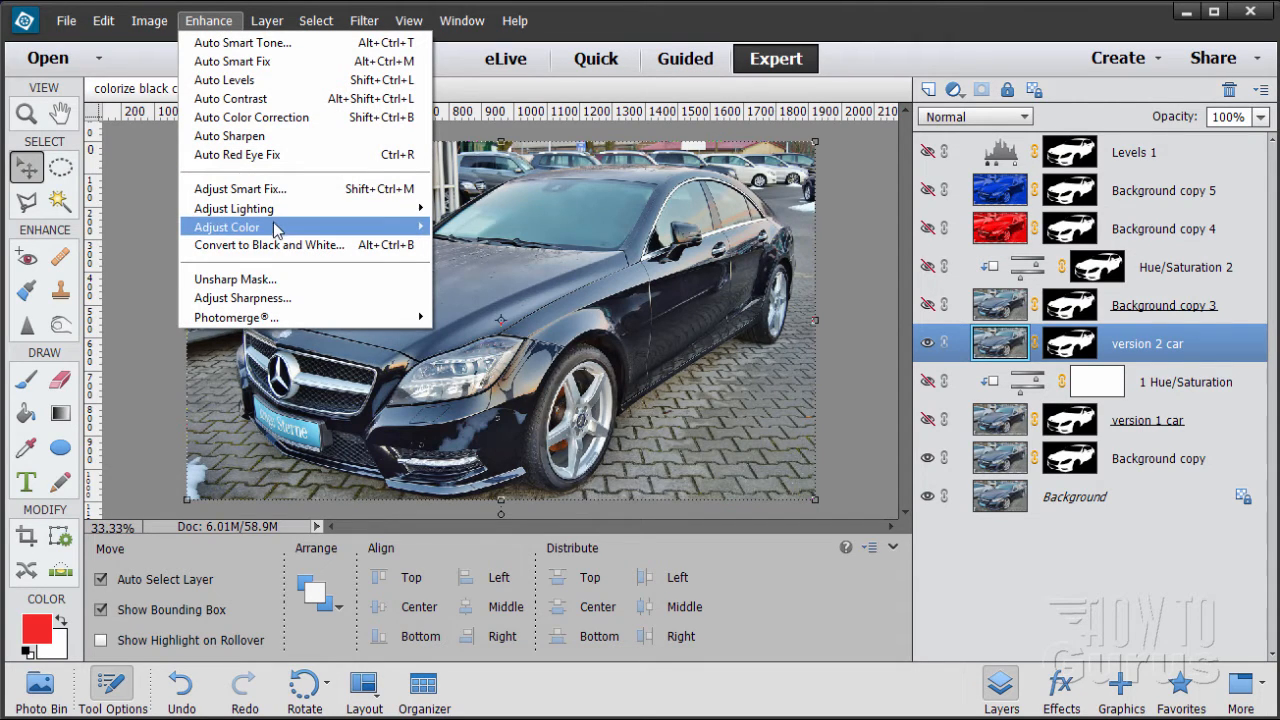
mouse_move(250, 227)
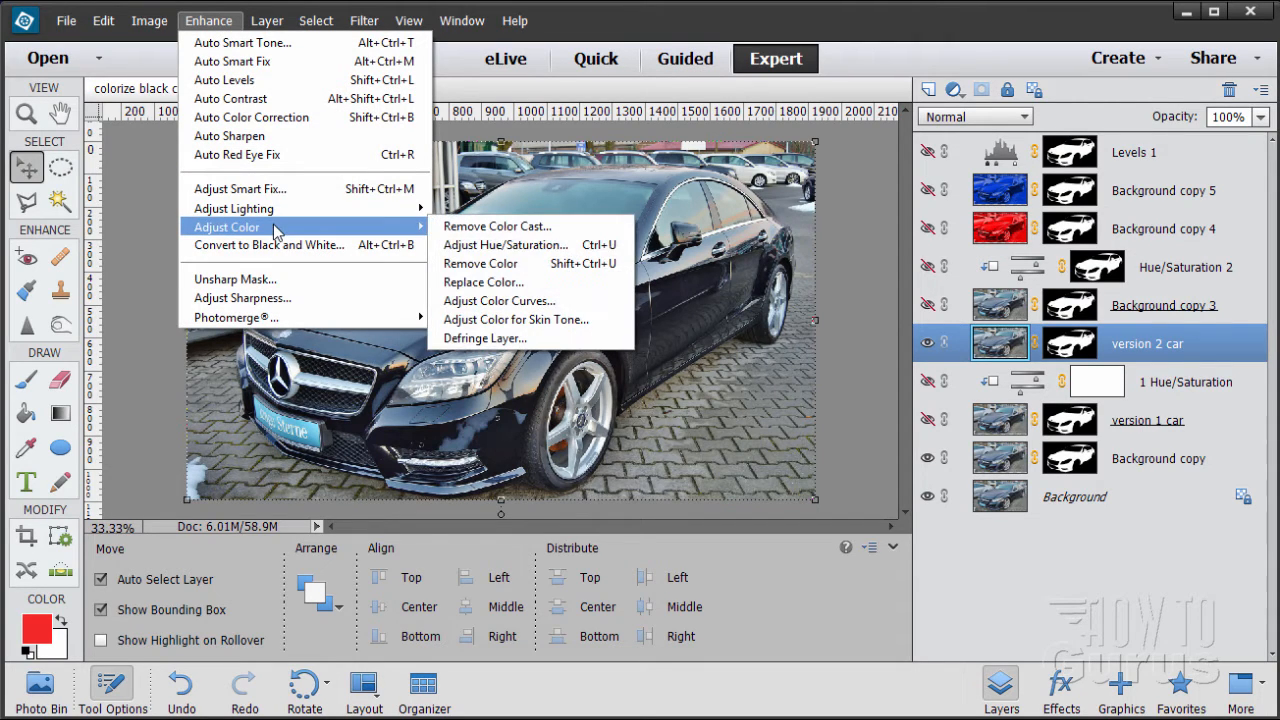
left_click(482, 246)
left_click_drag(1110, 421, 594, 335)
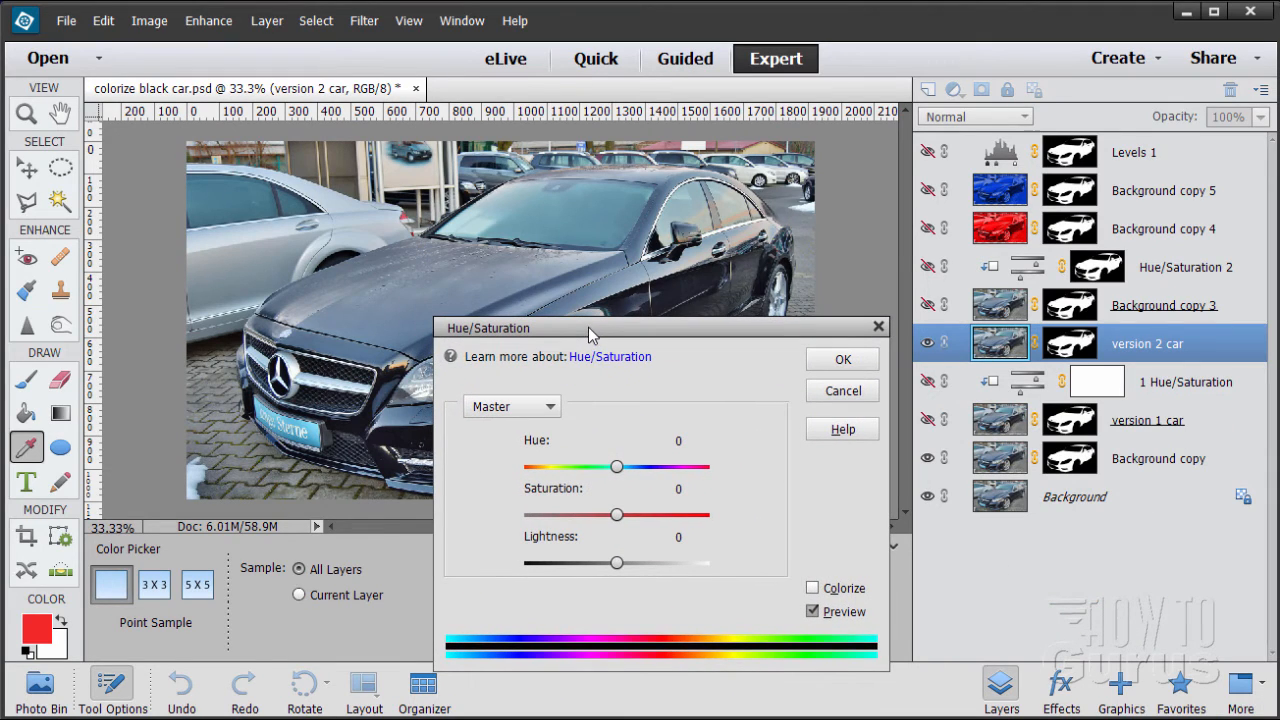
left_click(813, 589)
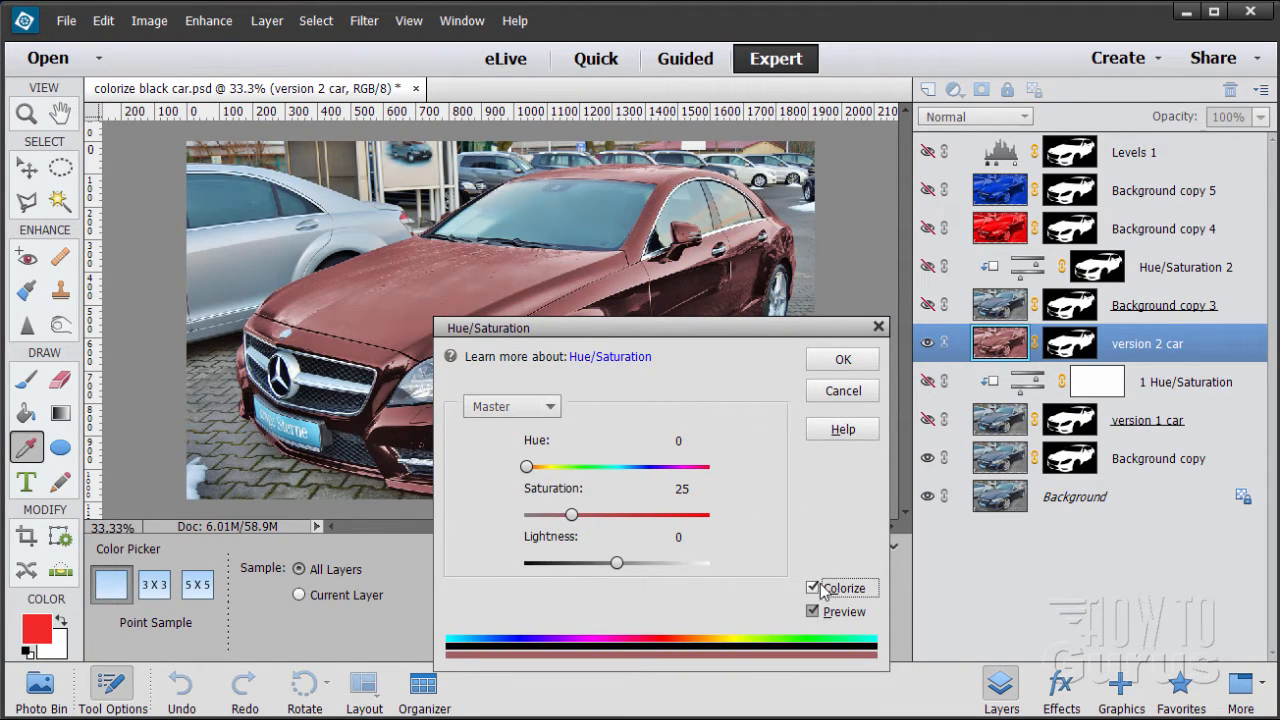
left_click_drag(735, 336, 739, 341)
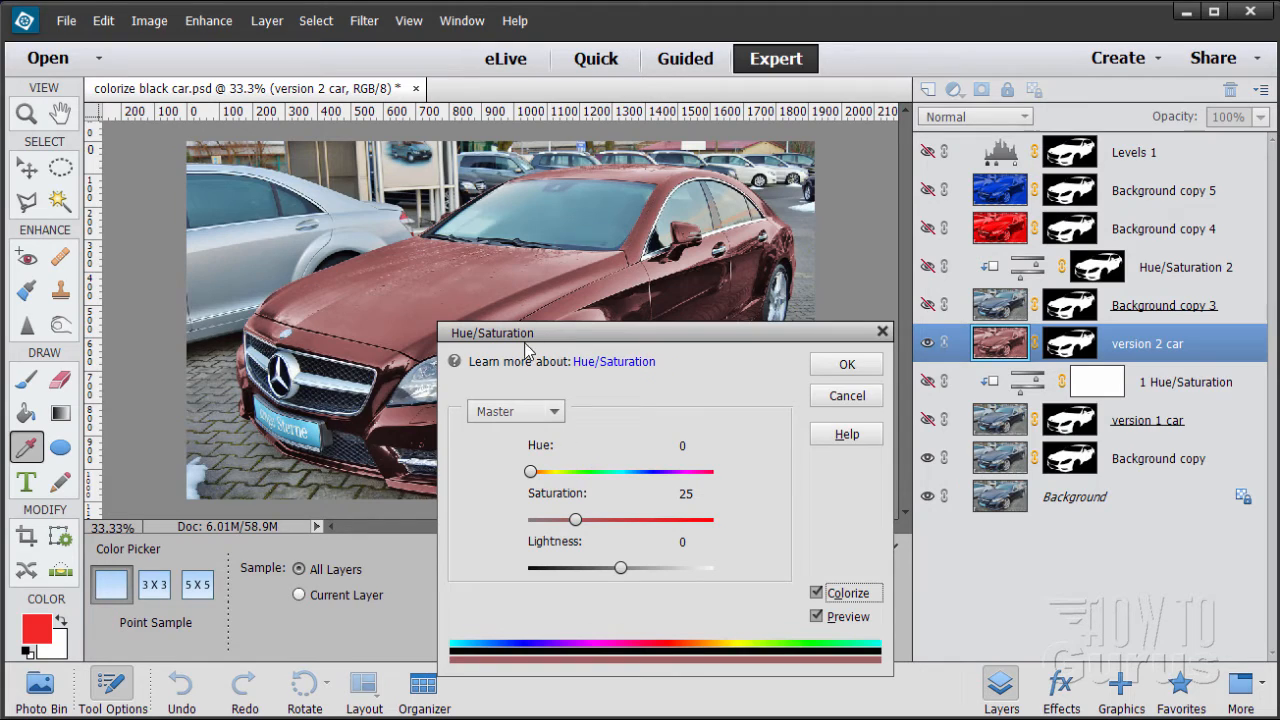
left_click_drag(556, 341, 543, 352)
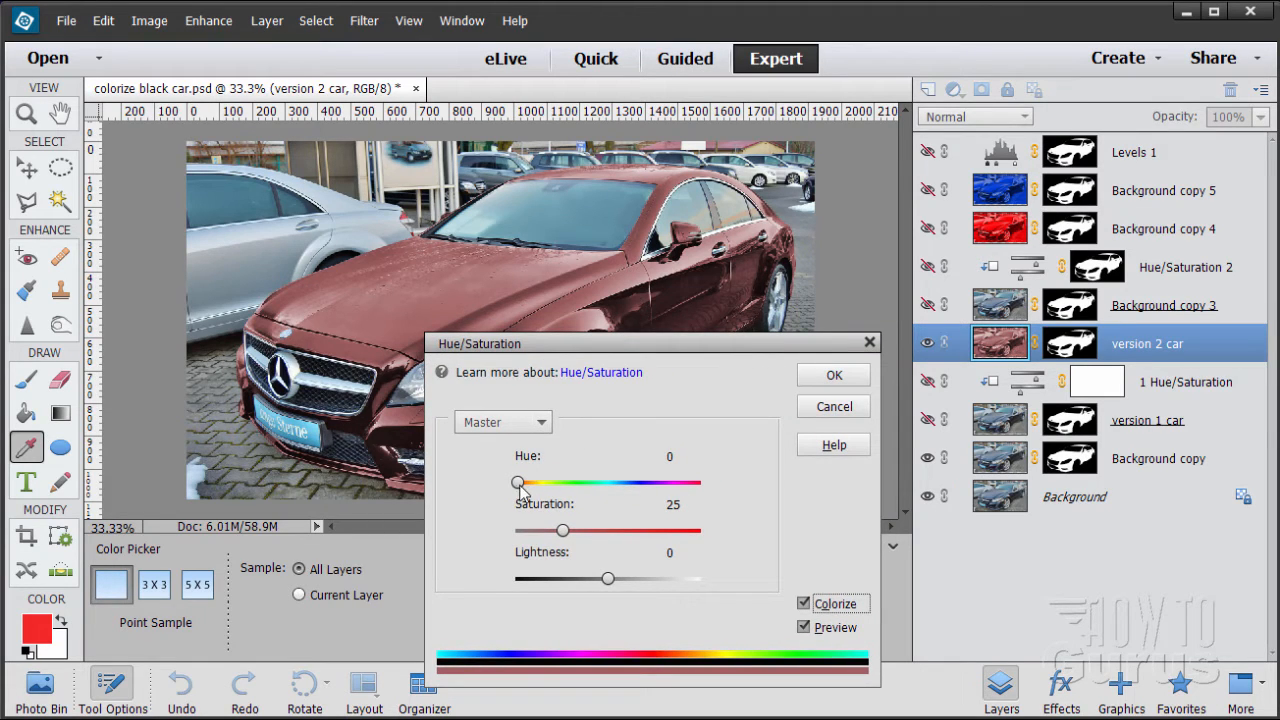
left_click_drag(517, 482, 575, 500)
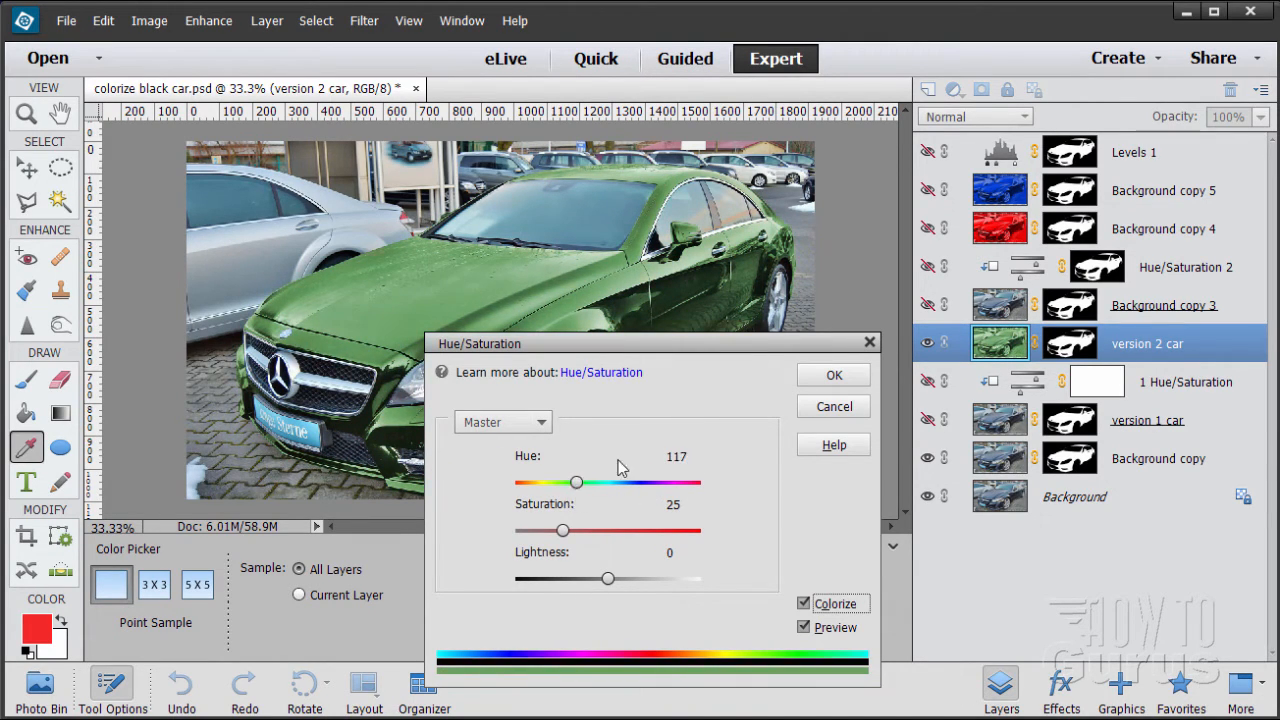
- Set the hue to 123, saturation to 44 and lightness to 0, and apply the green colorization
left_click_drag(612, 357, 753, 348)
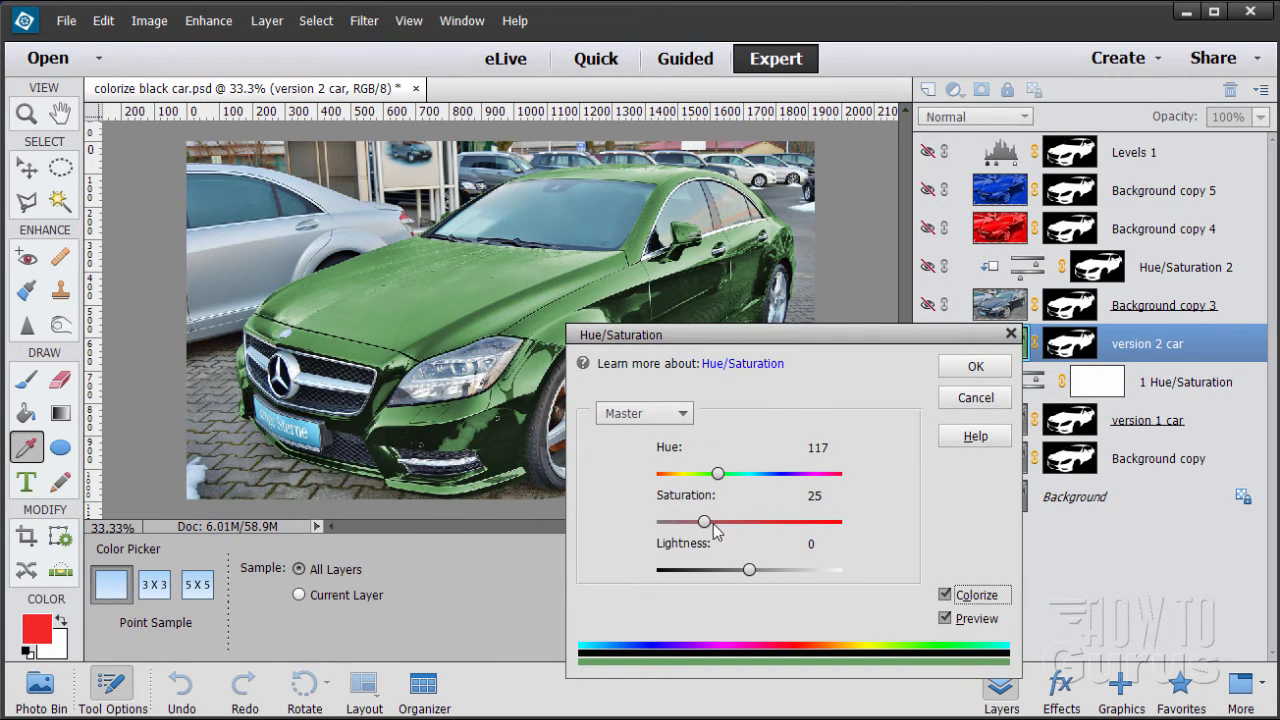
left_click_drag(707, 528, 700, 480)
left_click_drag(715, 474, 722, 478)
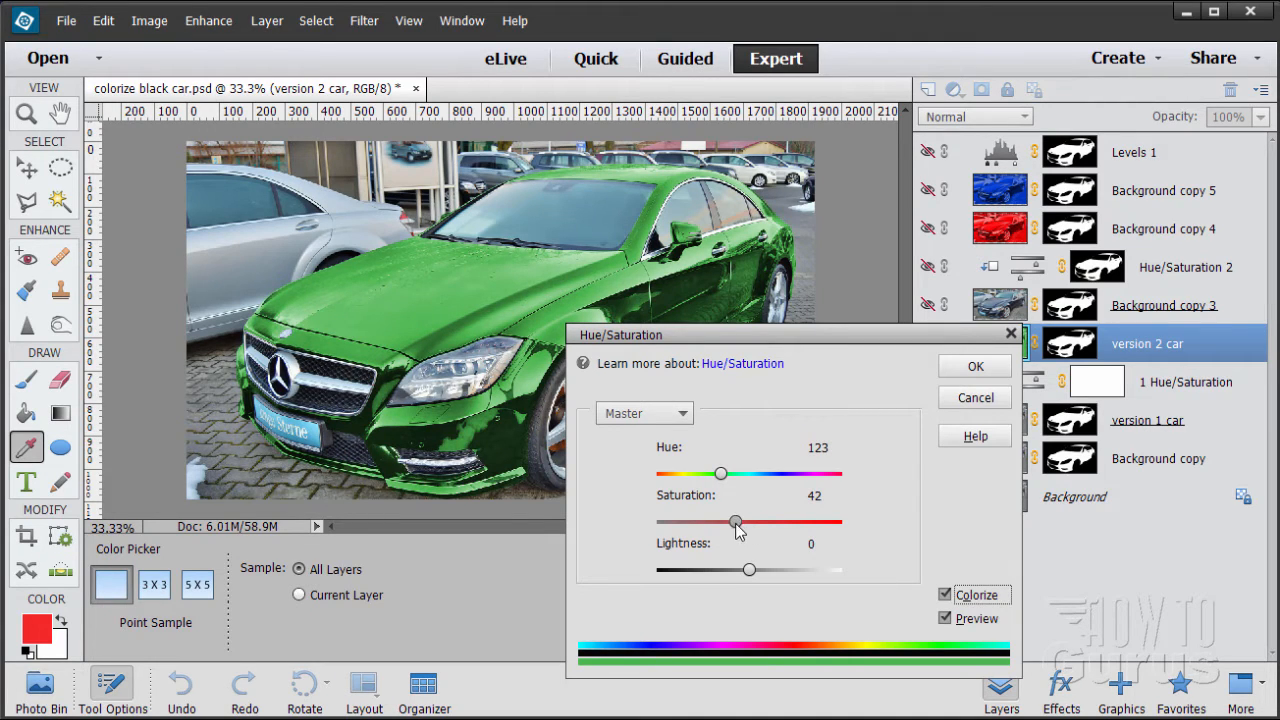
left_click_drag(736, 522, 740, 522)
left_click_drag(749, 572, 746, 578)
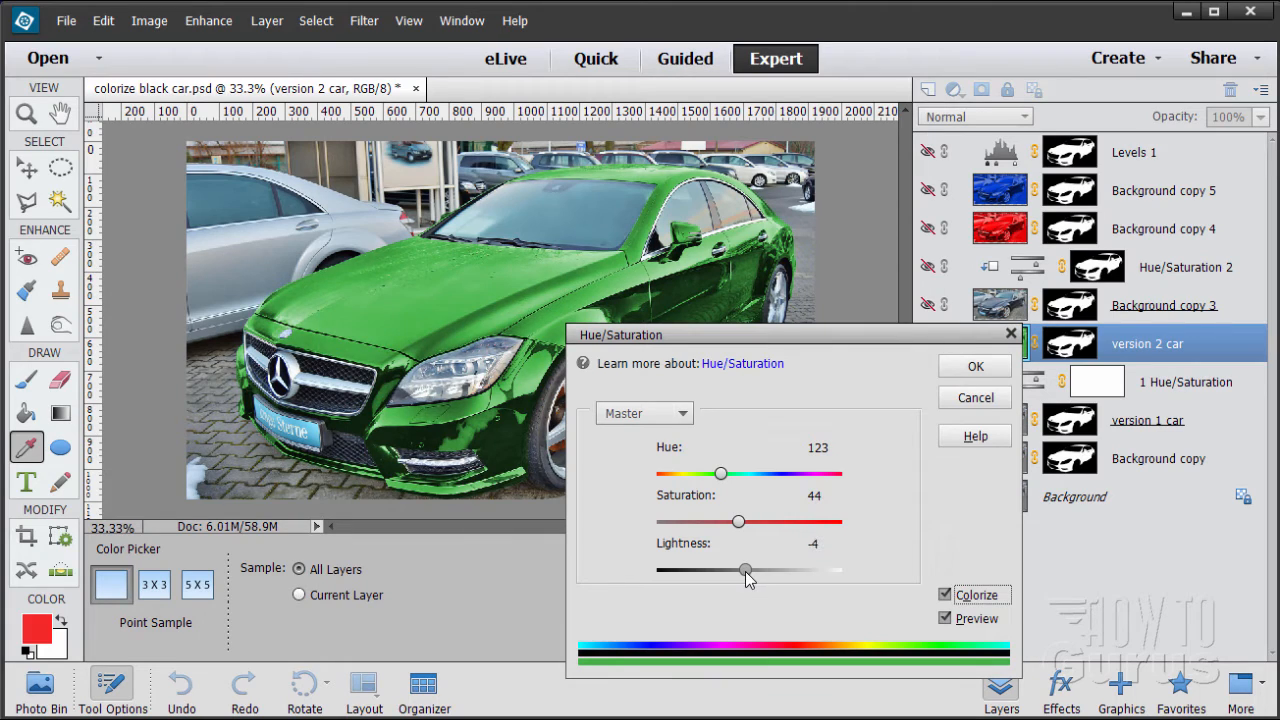
left_click(813, 544)
type("0")
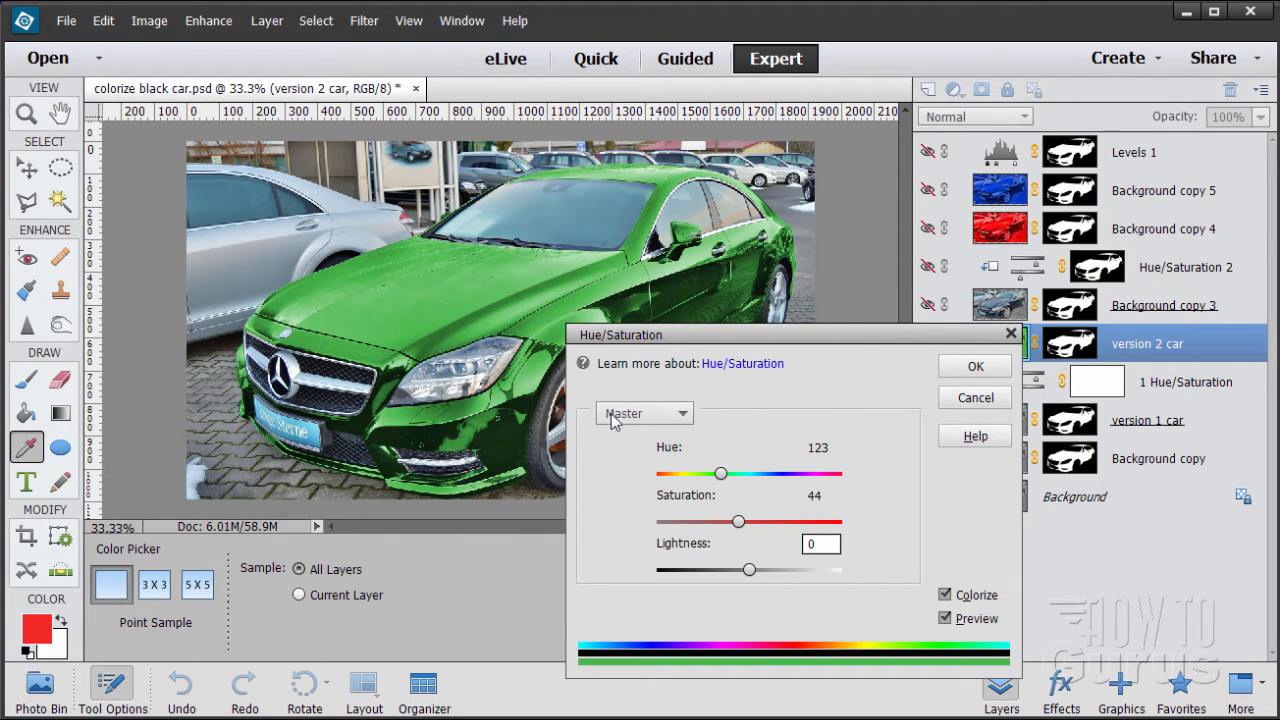
left_click_drag(697, 344, 638, 425)
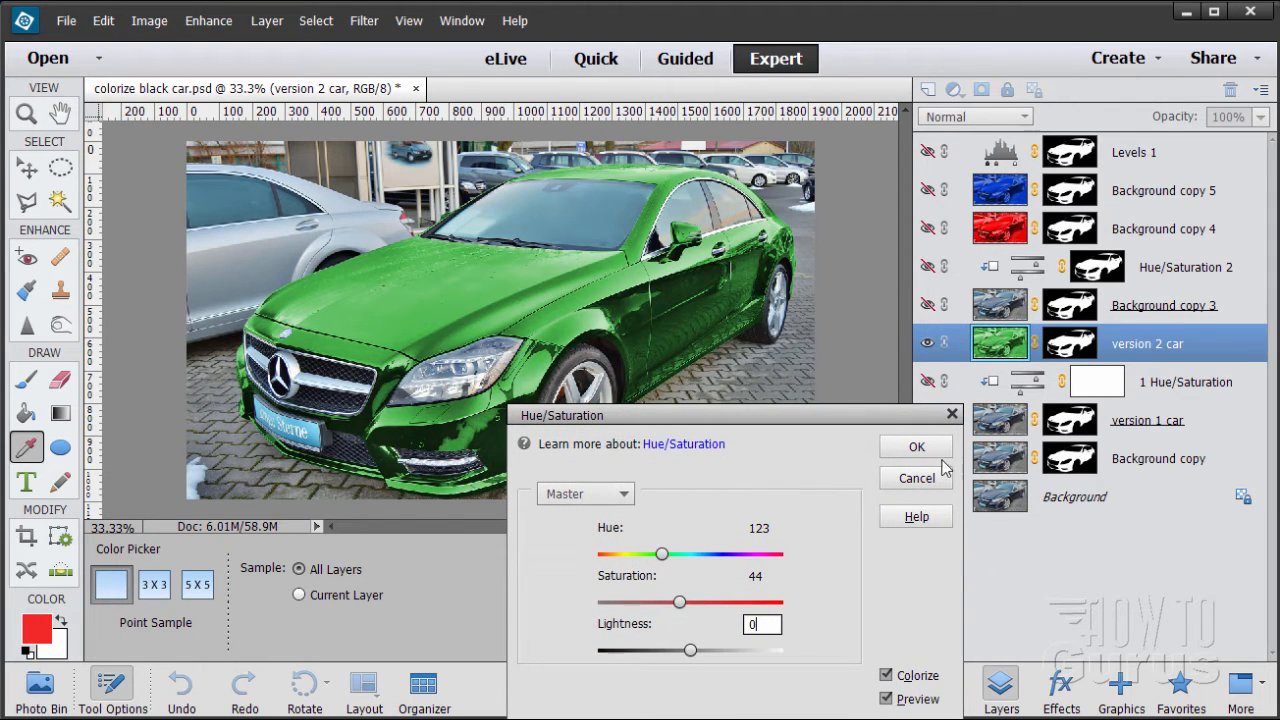
left_click(916, 446)
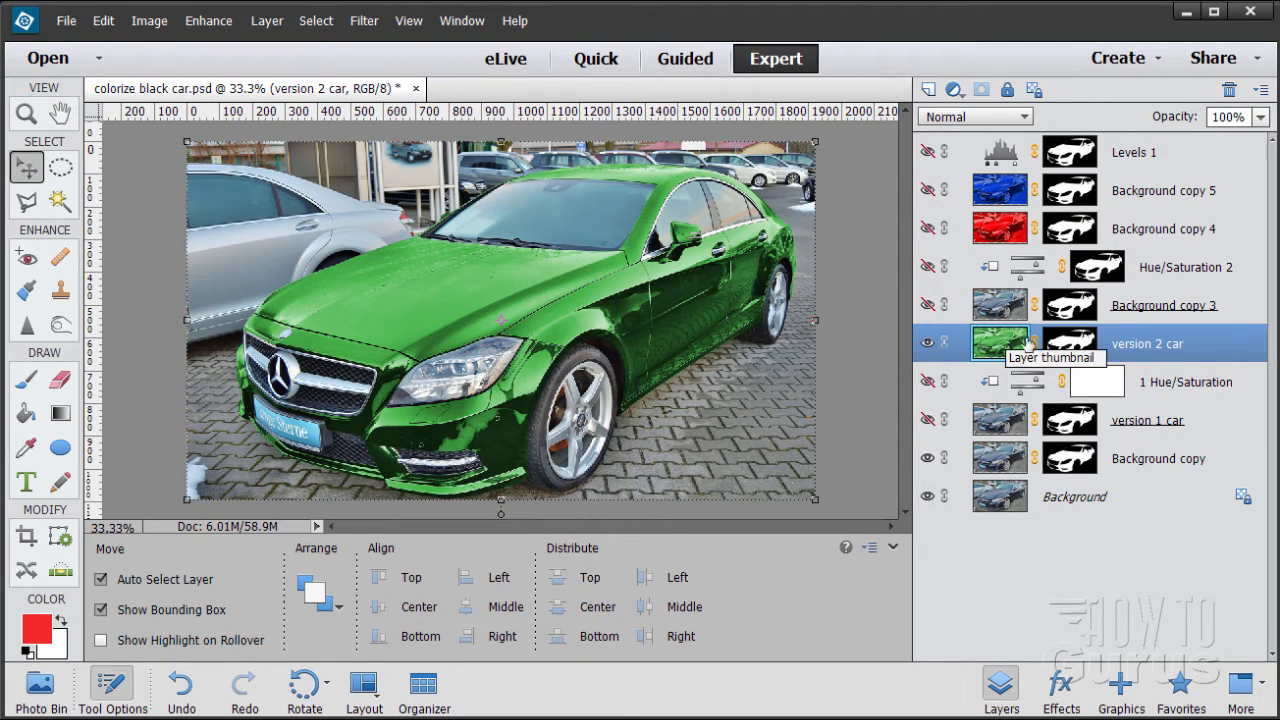
- Add a Levels adjustment layer clipped to the version 2 car layer
left_click(266, 21)
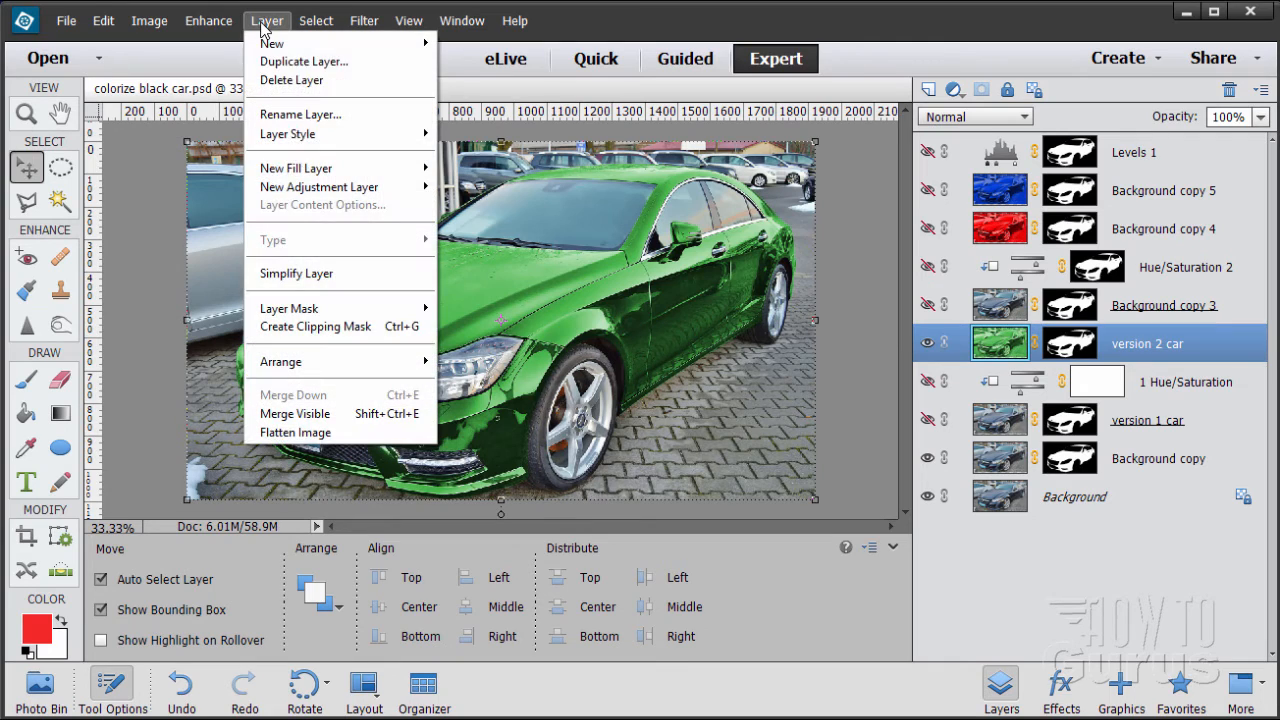
mouse_move(322, 196)
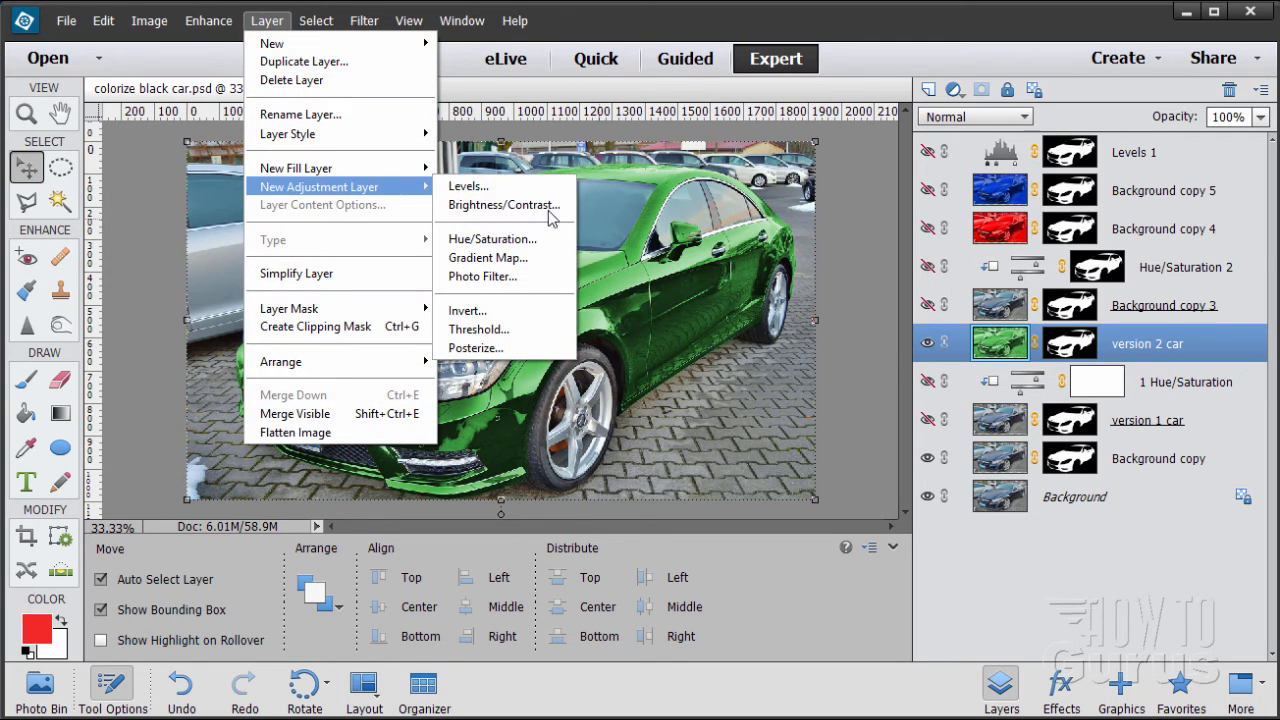
left_click(470, 187)
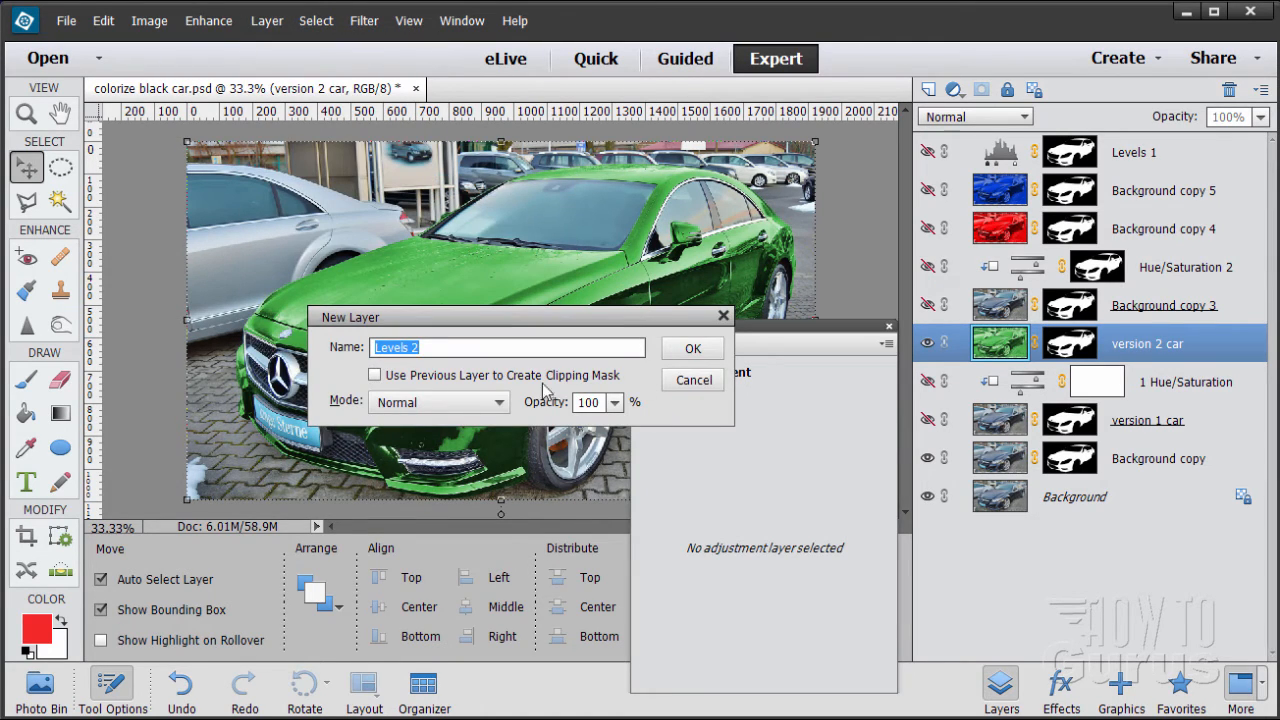
left_click(378, 377)
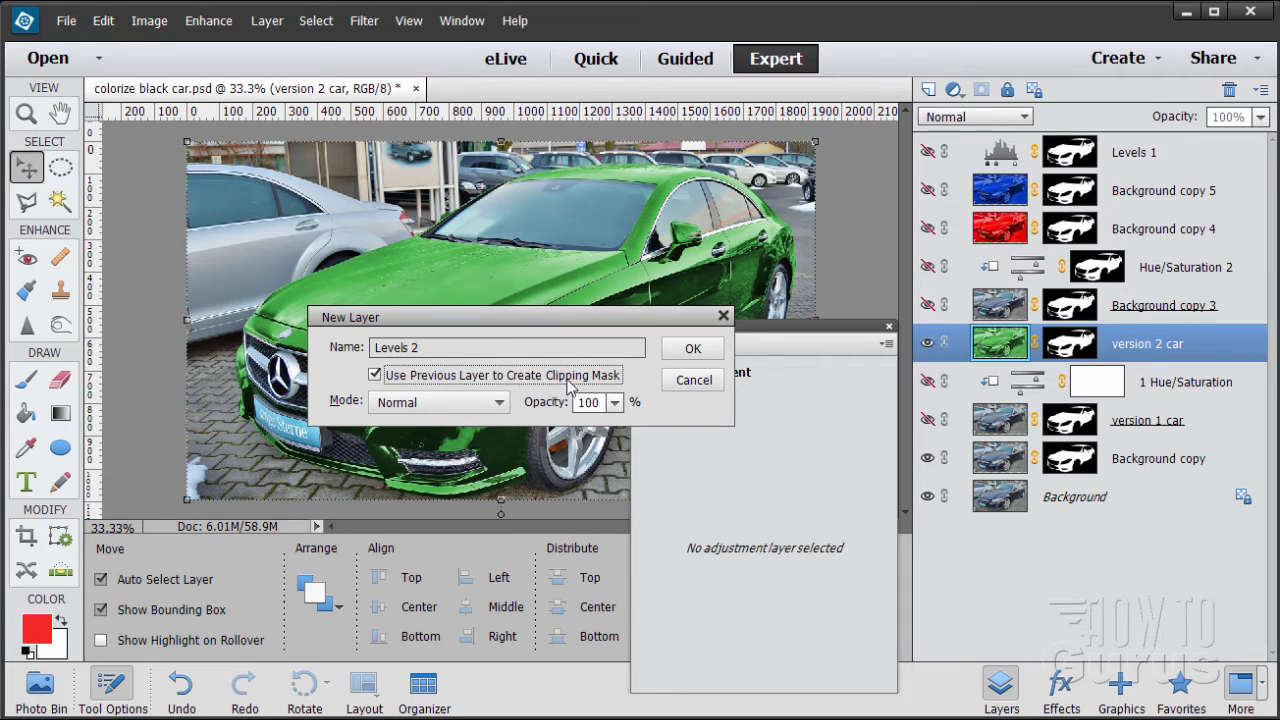
left_click(690, 358)
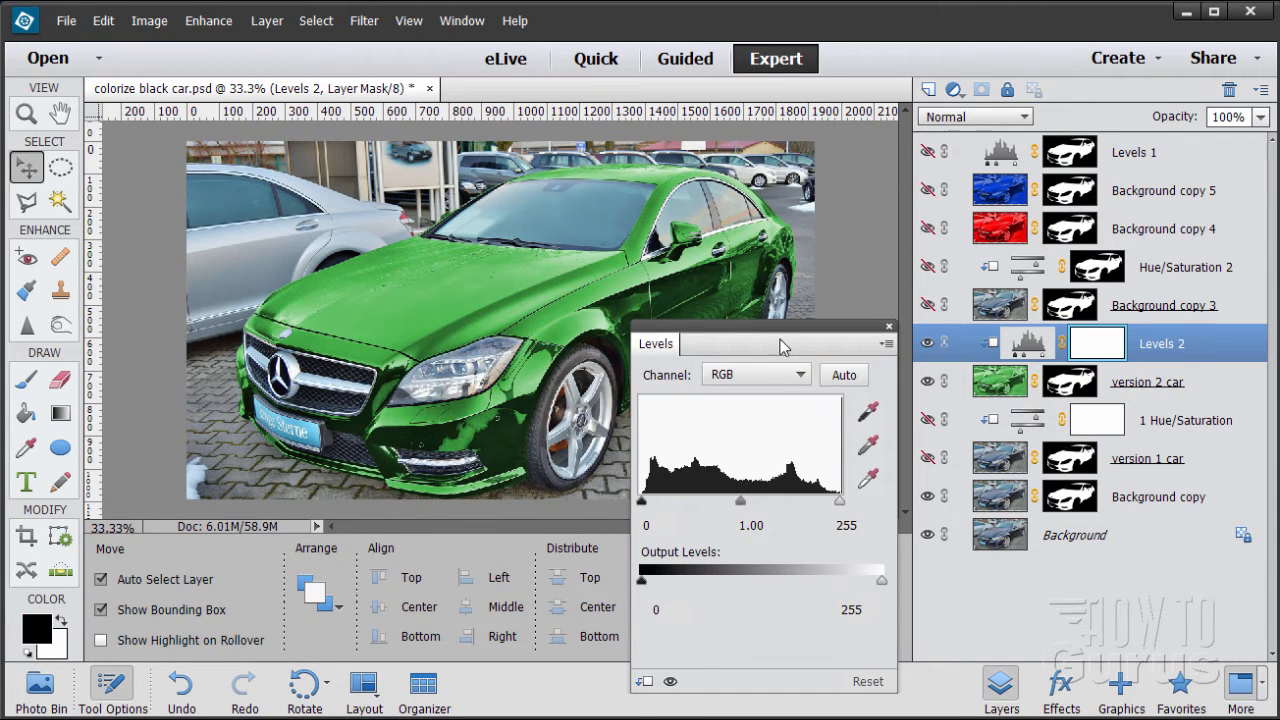
- Set the Levels input values to 4 for shadows, 1.75 for midtones and 245 for highlights
left_click_drag(773, 335, 845, 303)
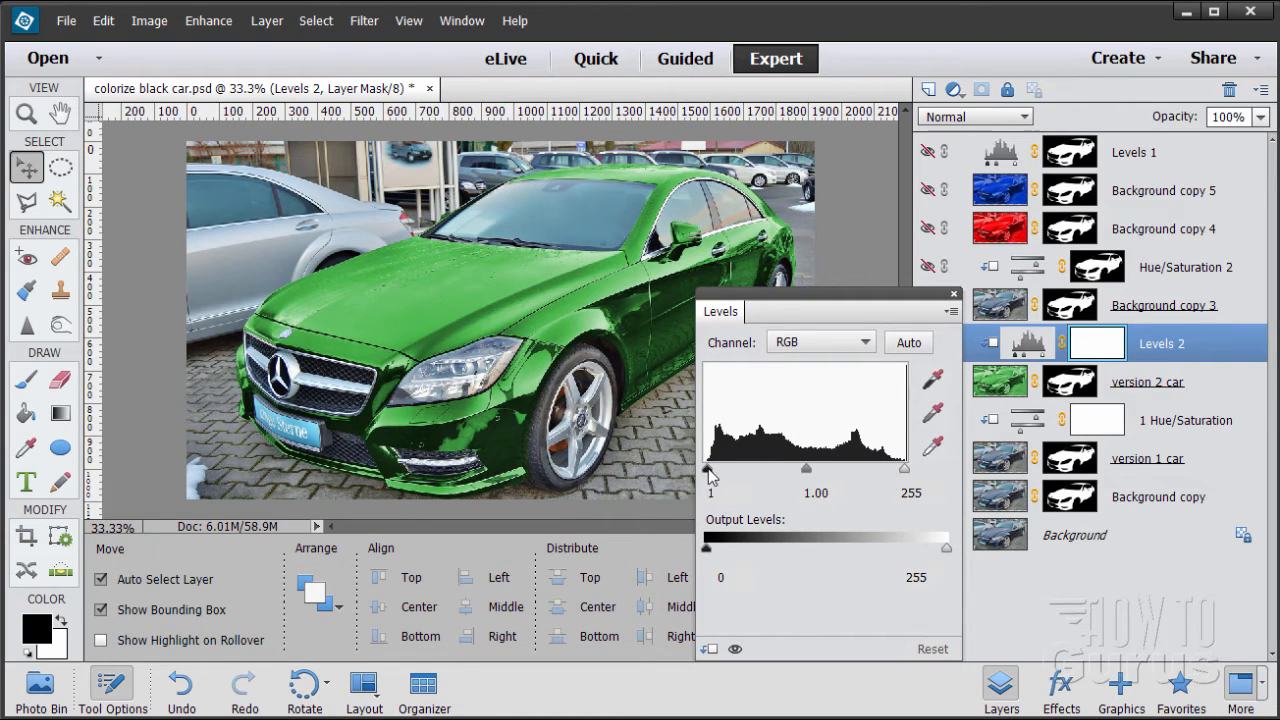
left_click_drag(710, 477, 709, 475)
left_click_drag(905, 467, 896, 468)
left_click_drag(800, 470, 779, 470)
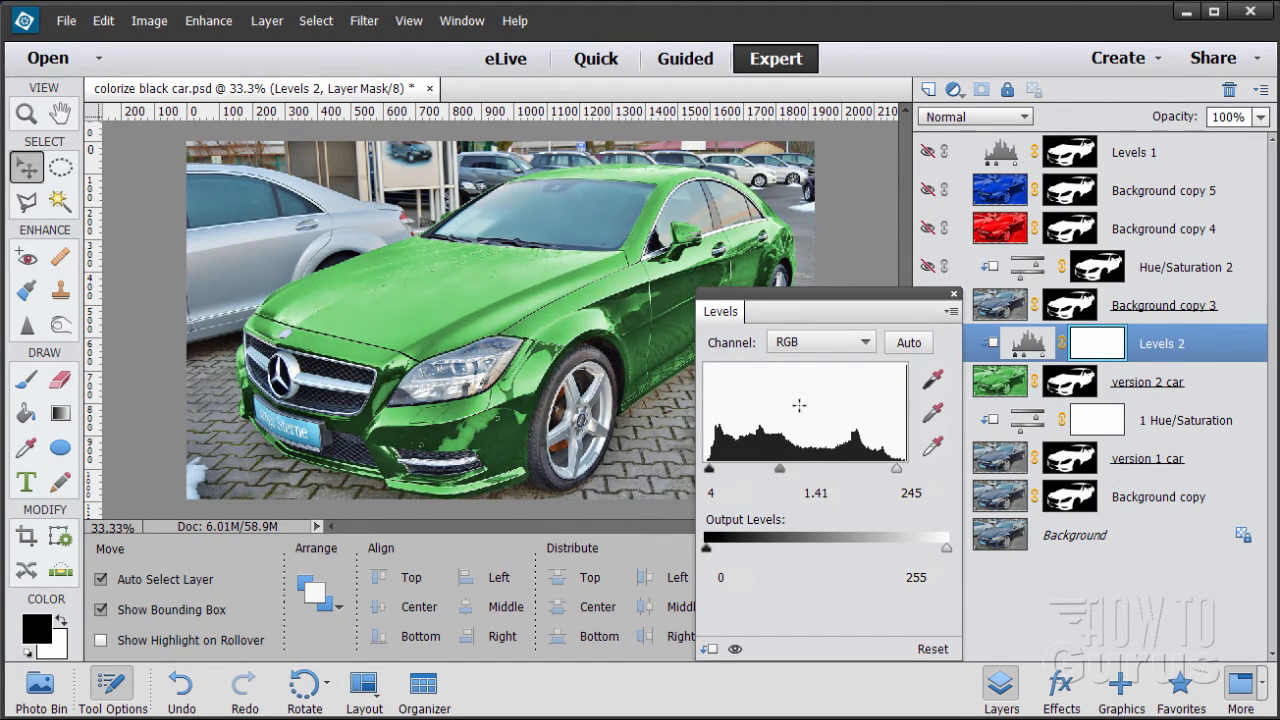
left_click_drag(794, 309, 911, 309)
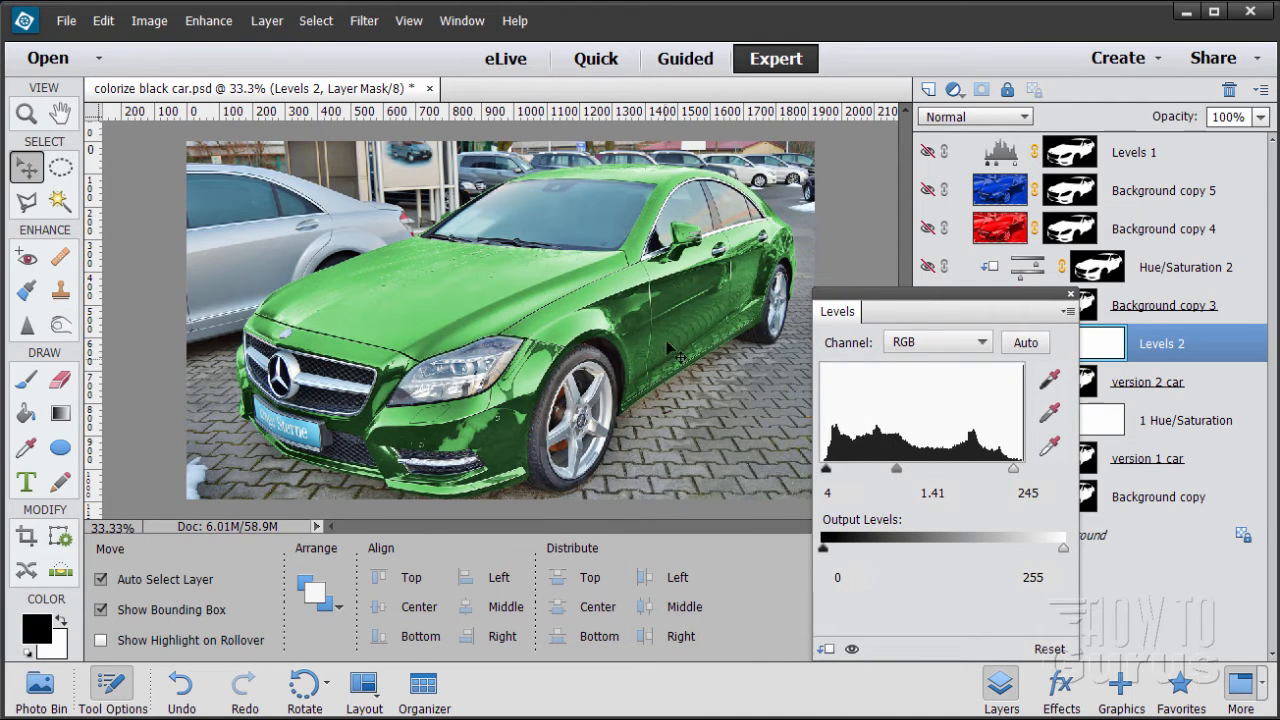
left_click_drag(899, 476, 892, 475)
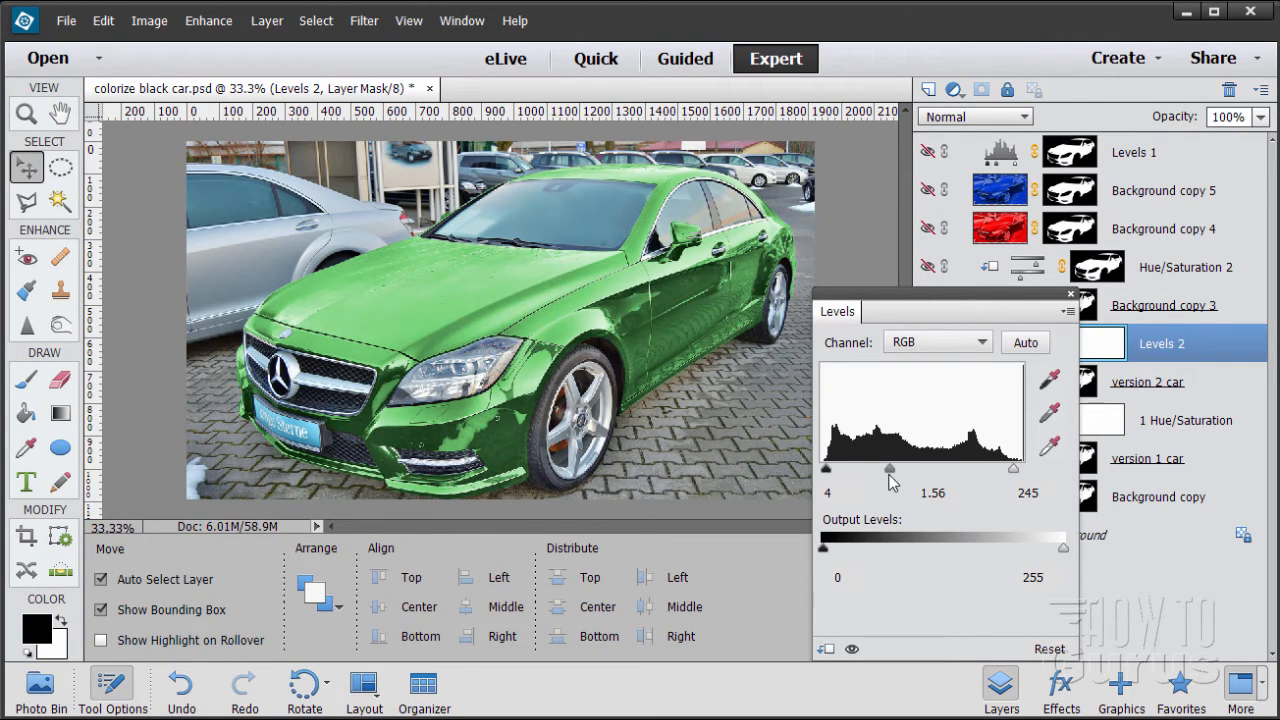
mouse_move(889, 469)
left_mouse_down()
mouse_move(921, 470)
mouse_move(879, 469)
left_mouse_up()
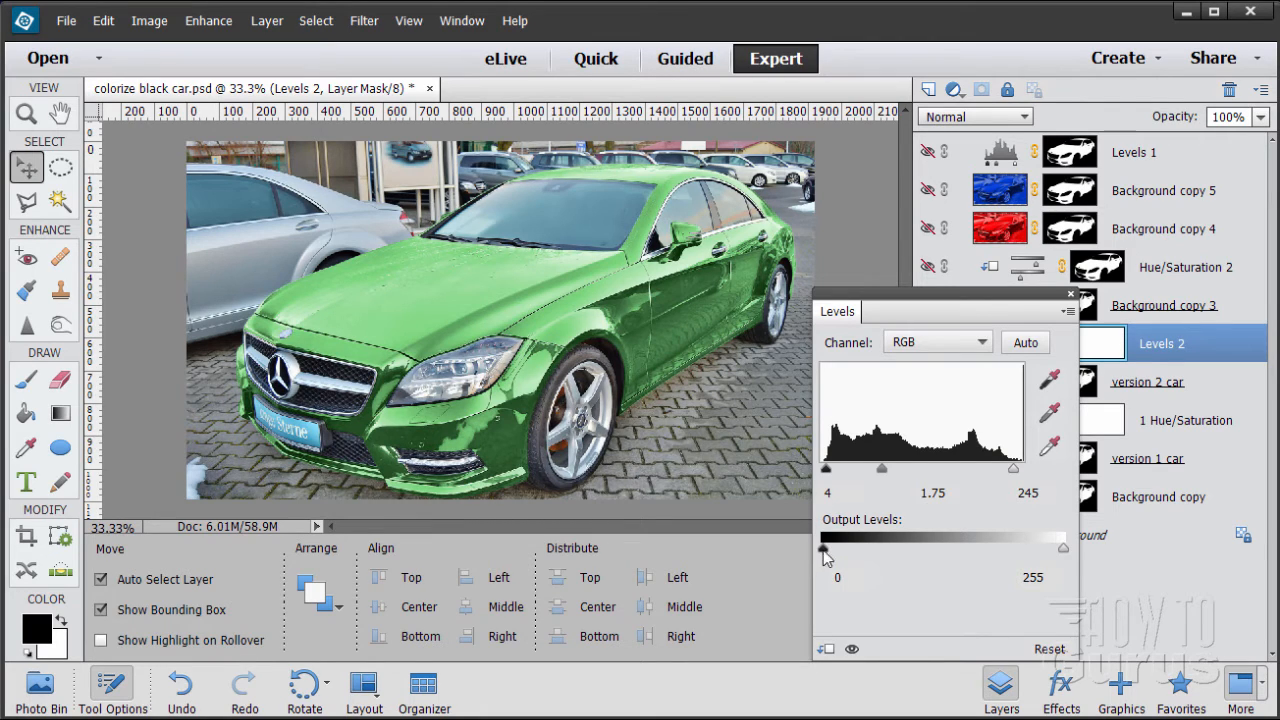
- Limit the Levels output range to 16 and 234, and raise the input shadow value to 19
left_click_drag(826, 551, 836, 554)
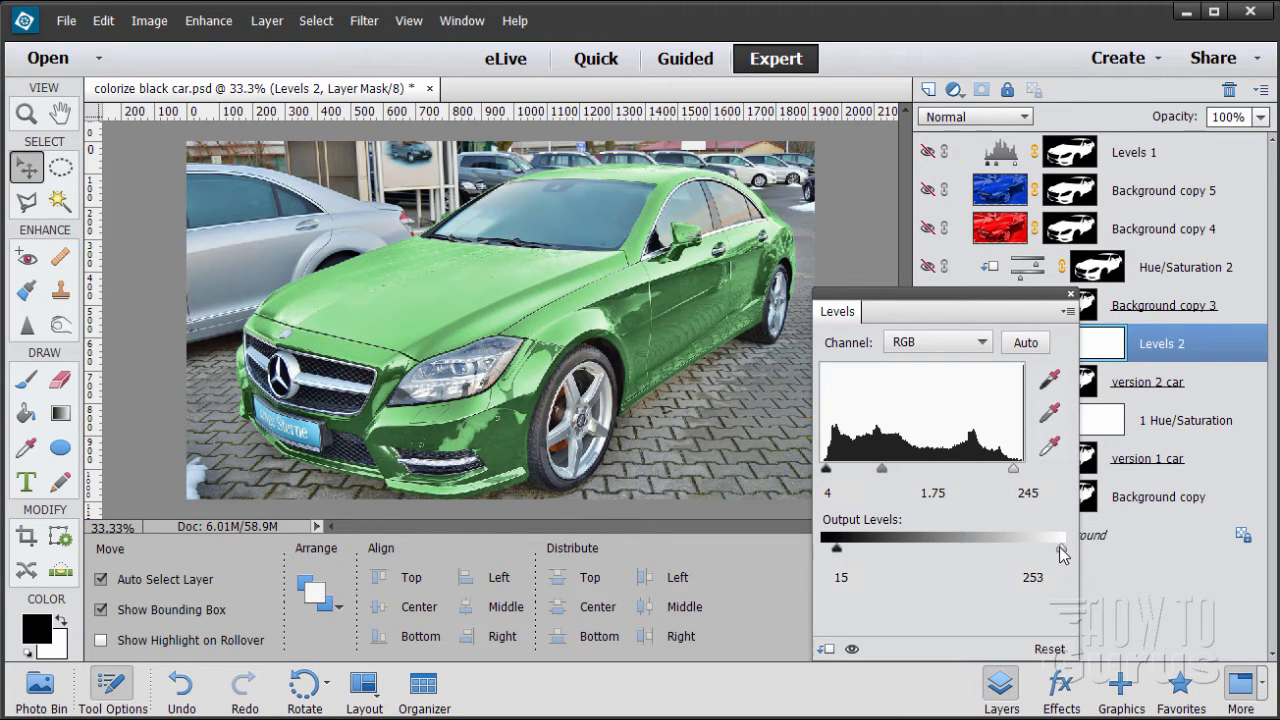
left_click_drag(1060, 548, 1050, 549)
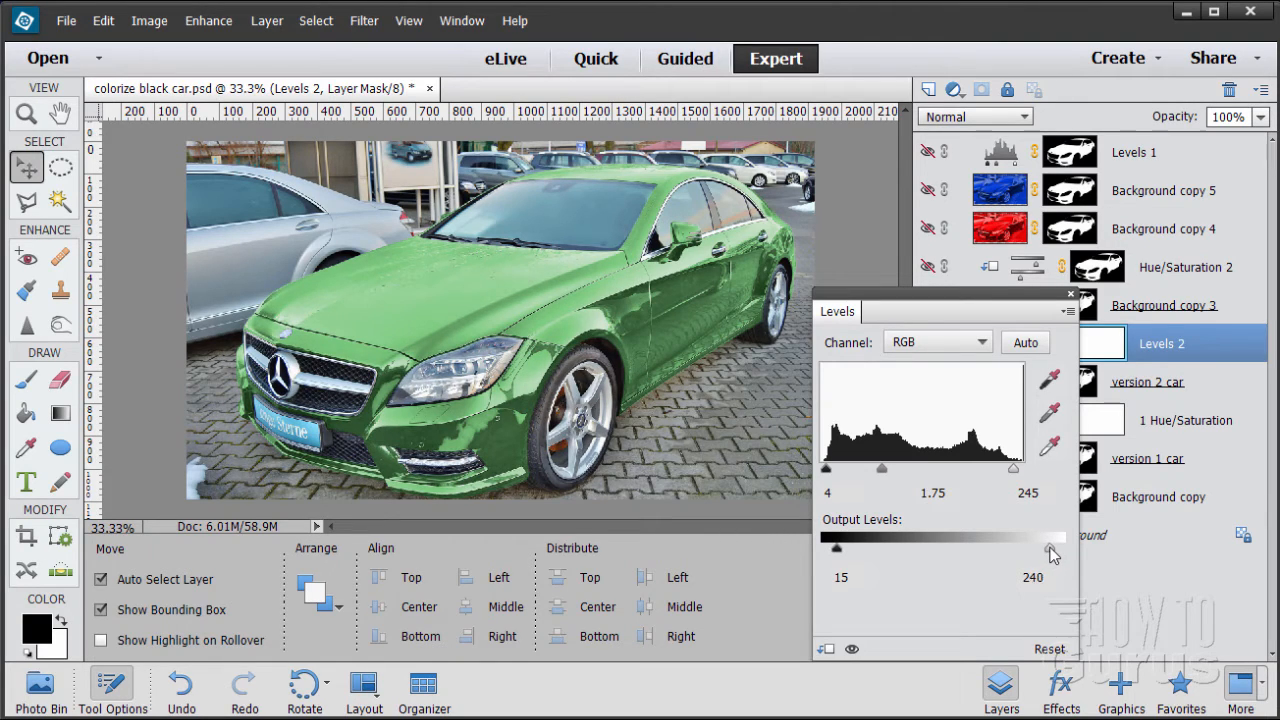
left_click_drag(838, 552, 840, 553)
left_click_drag(1049, 549, 1042, 549)
left_click_drag(827, 476, 839, 470)
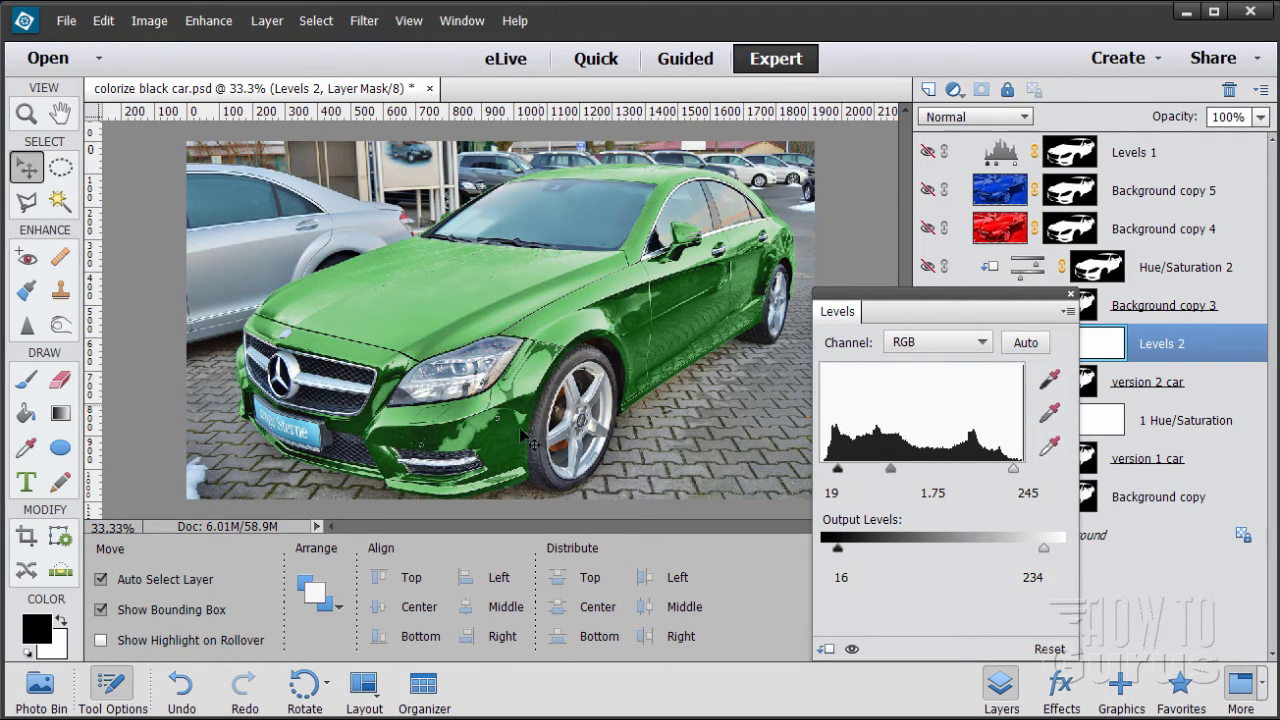
left_click(1070, 296)
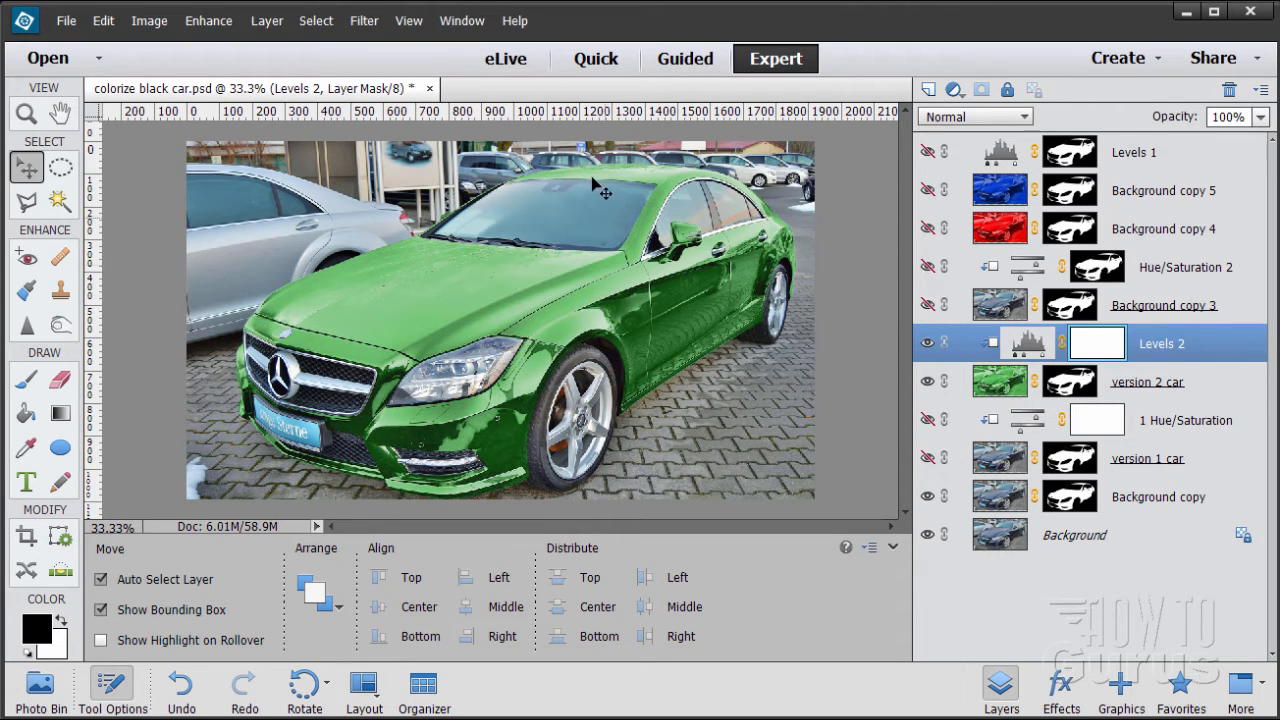
- Recolour the version 2 car layer blue with a direct Hue/Saturation adjustment of hue +87, saturation +40 and lightness +1
left_click(1002, 383)
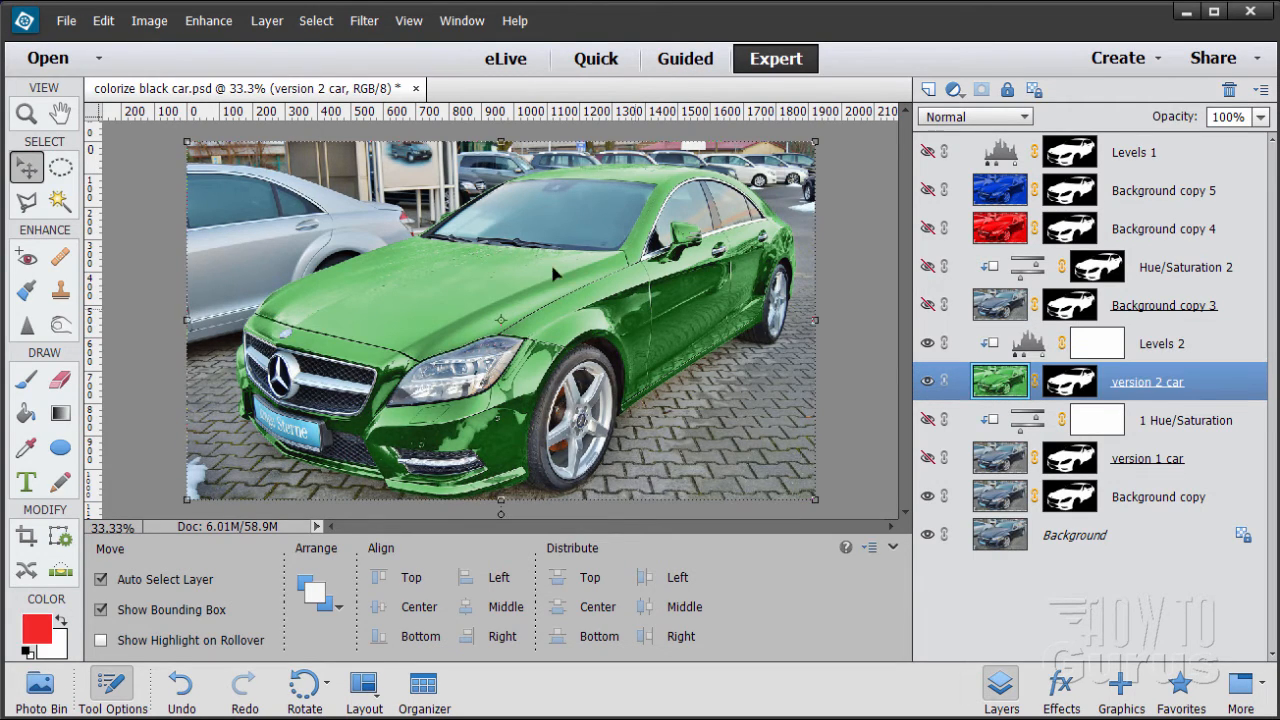
left_click(208, 20)
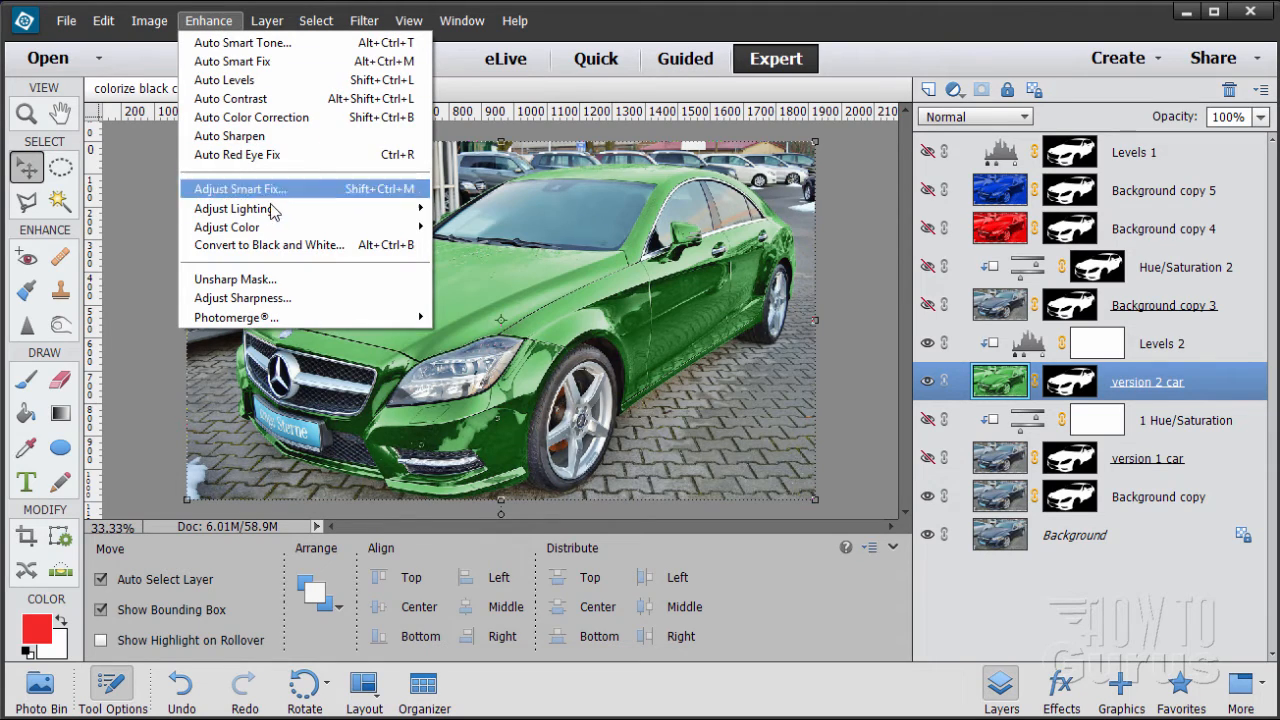
mouse_move(262, 236)
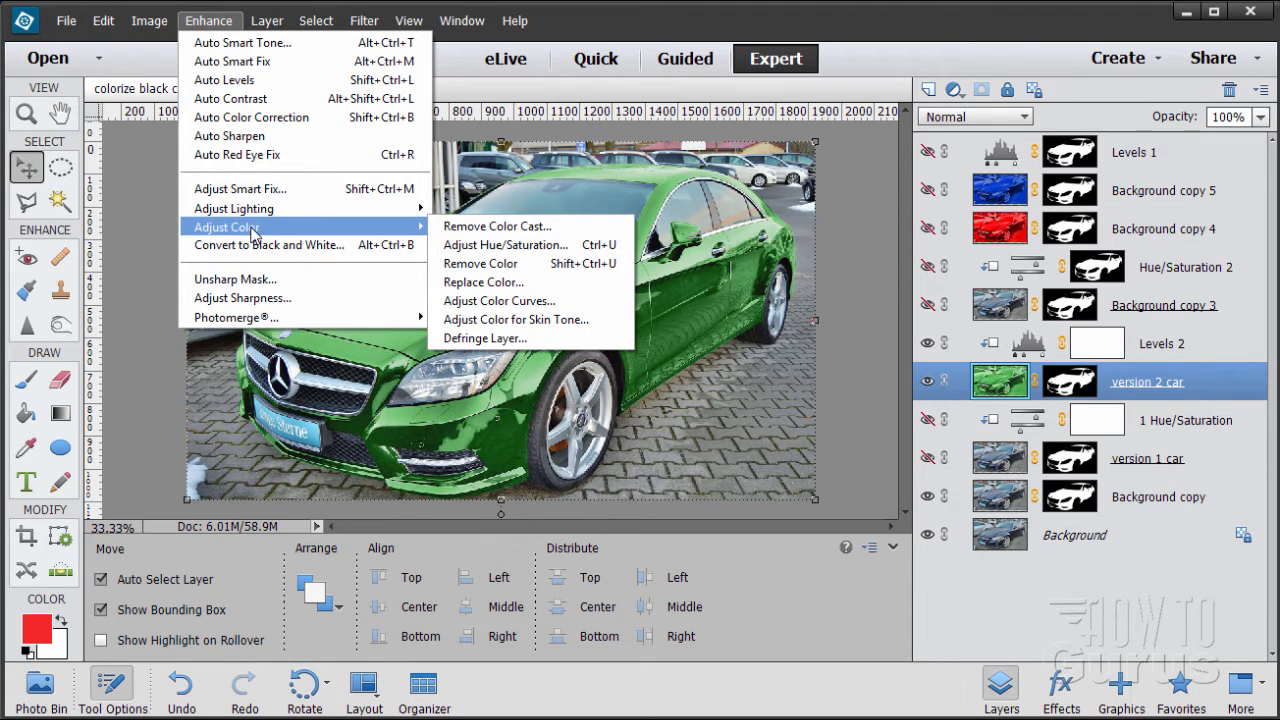
left_click(515, 247)
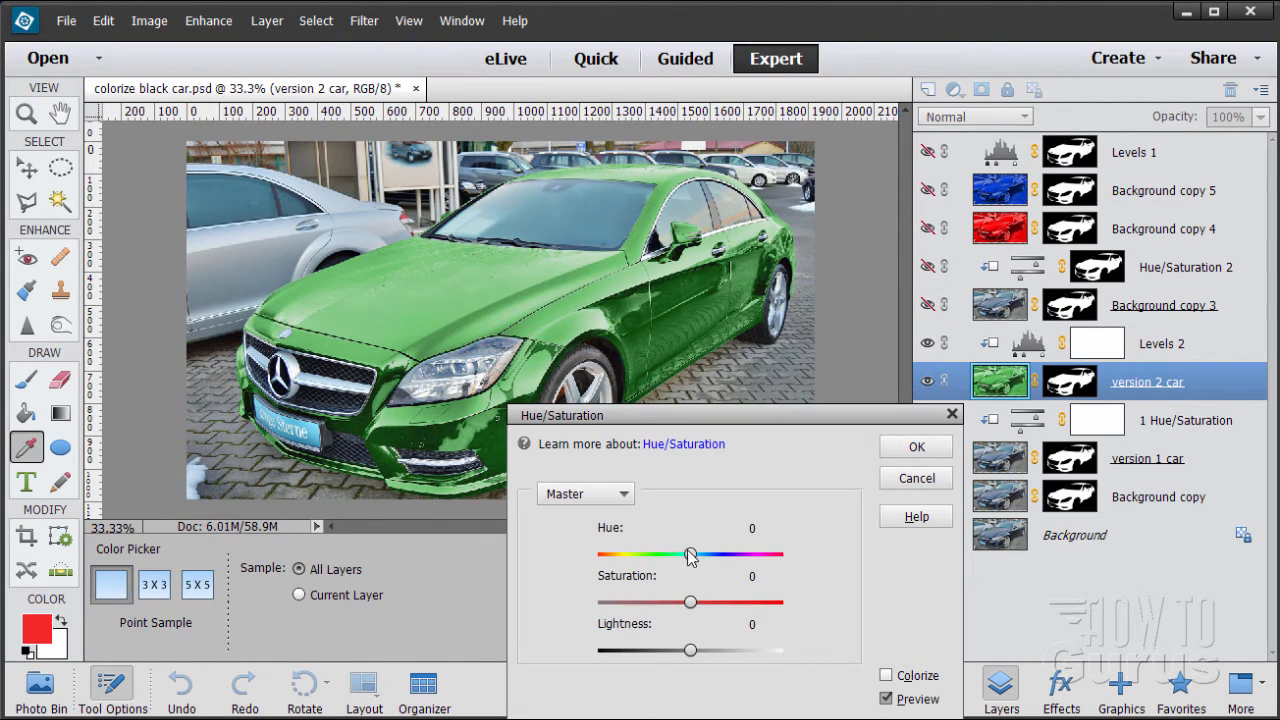
left_click_drag(695, 554, 741, 562)
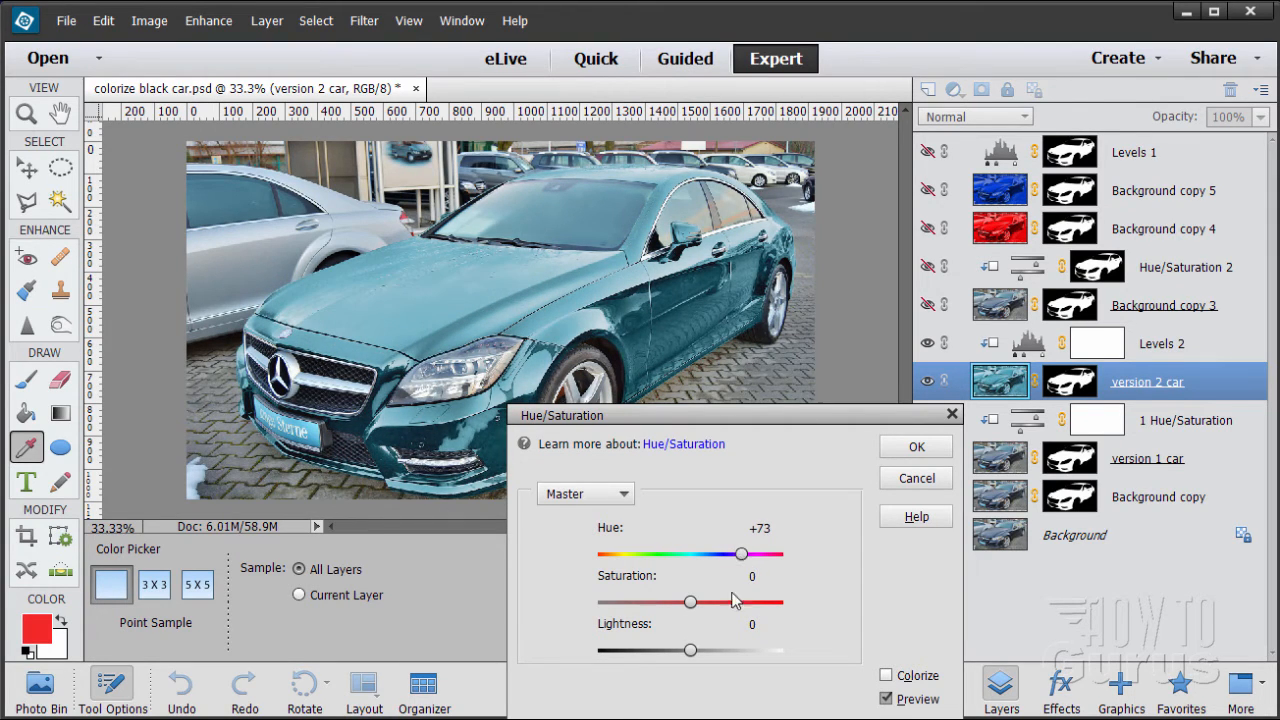
left_click_drag(692, 603, 728, 606)
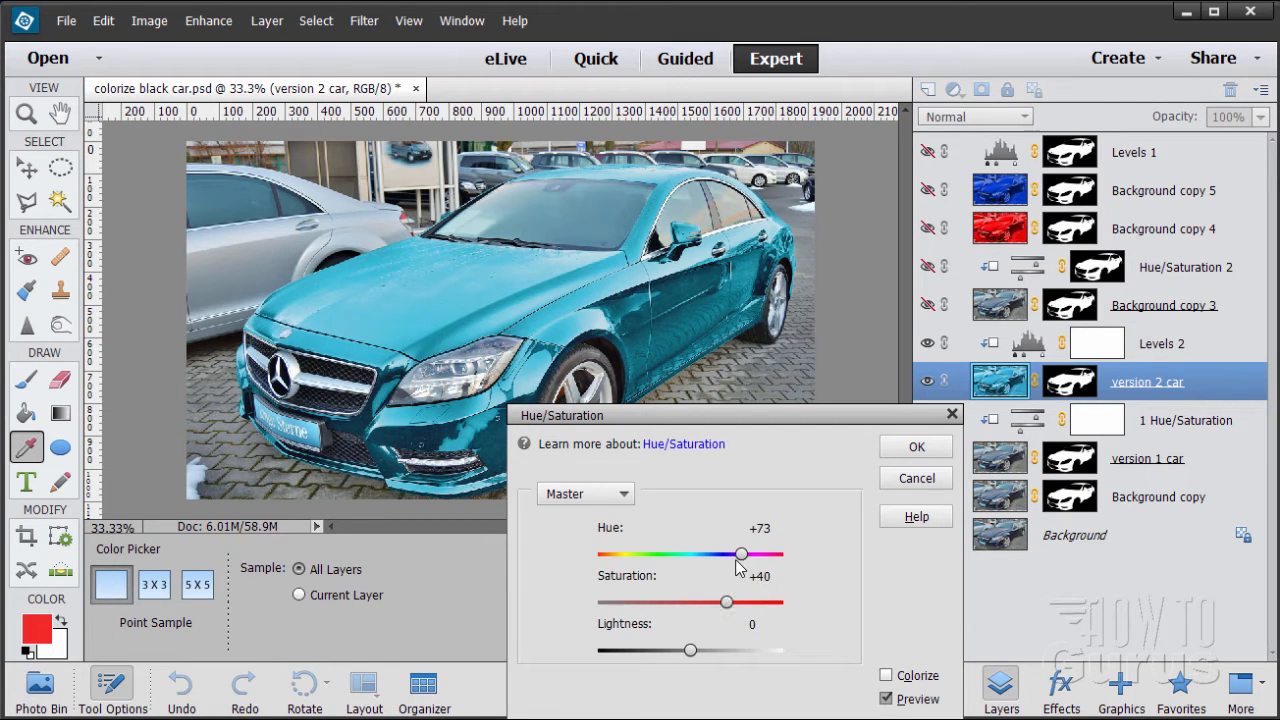
left_click_drag(741, 562, 748, 565)
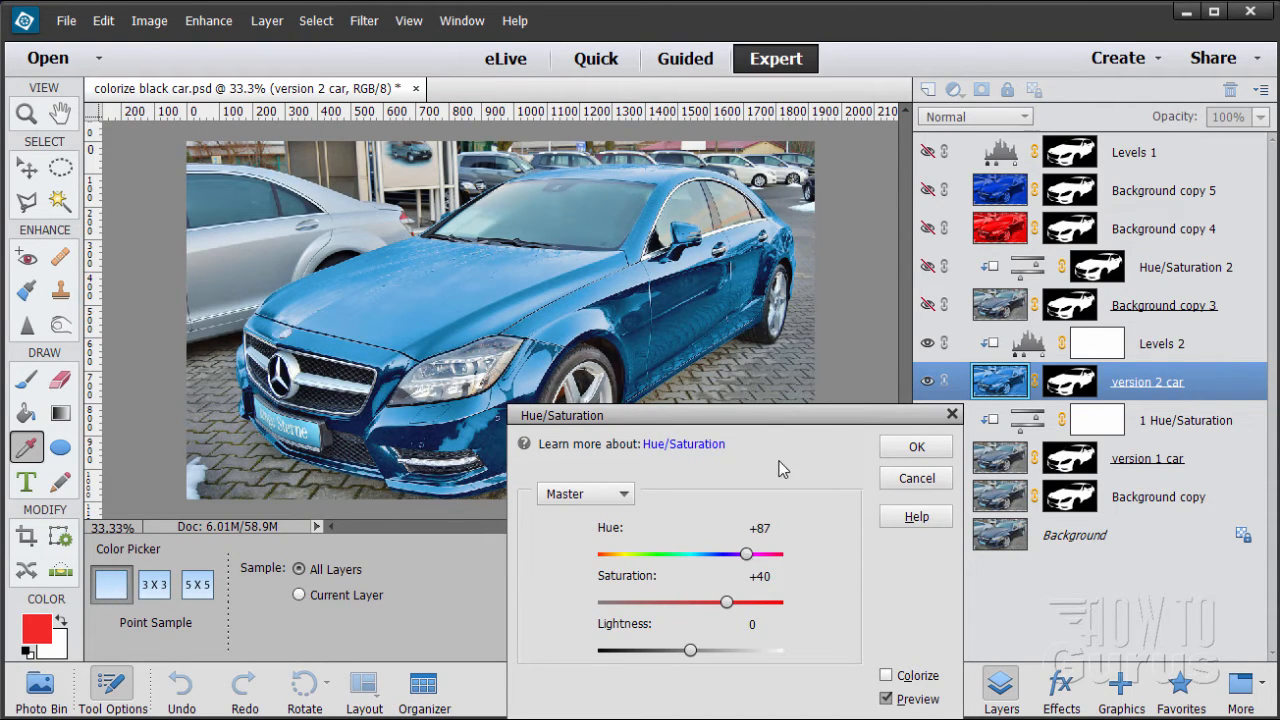
left_click_drag(691, 651, 690, 651)
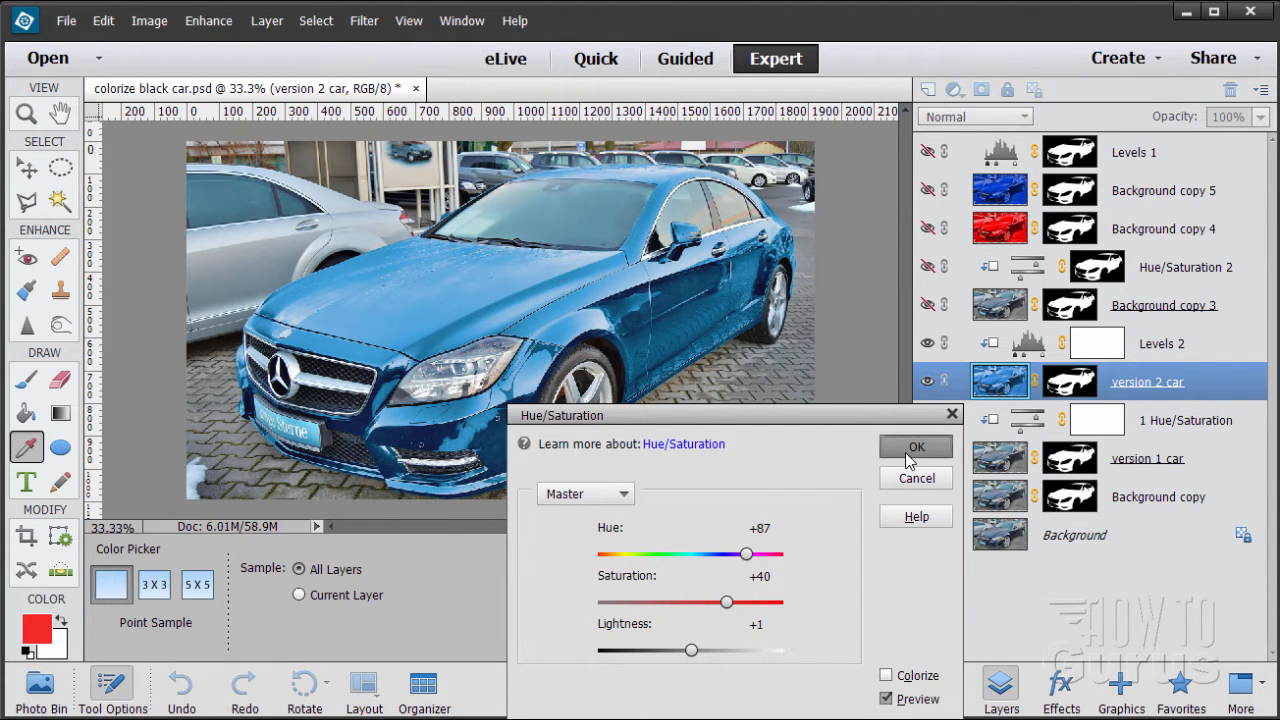
left_click(909, 458)
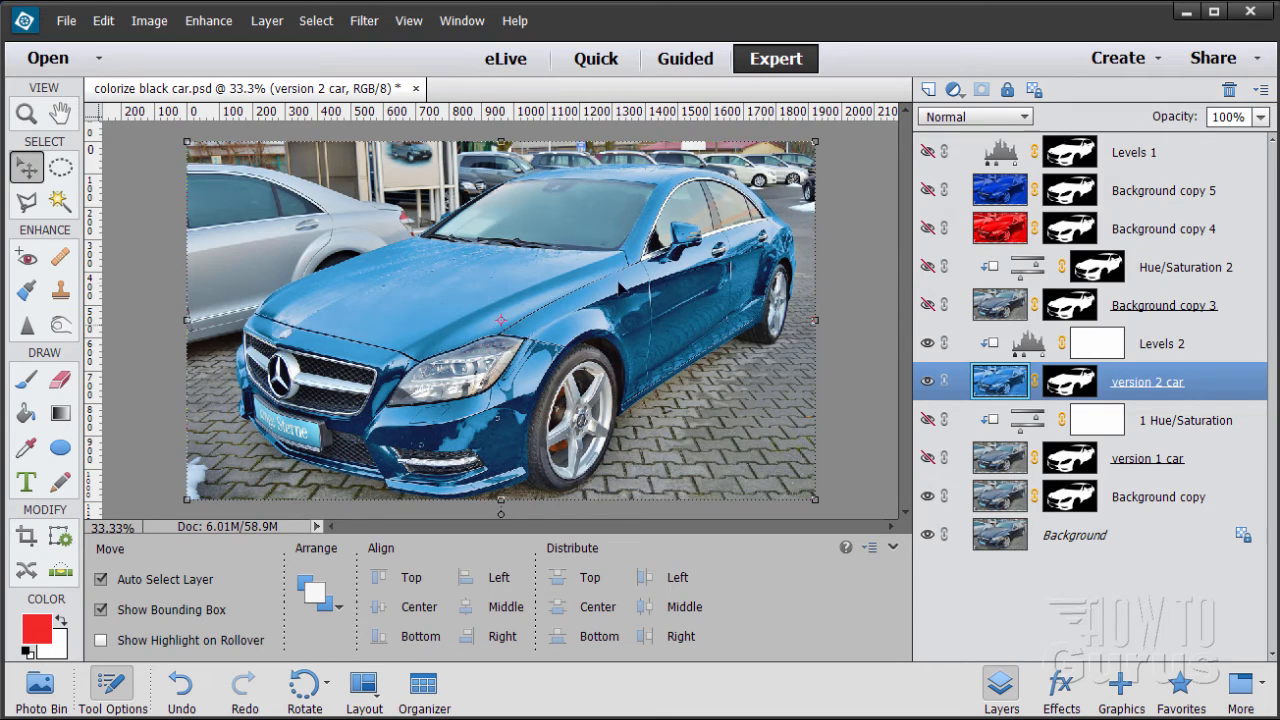
- Set the Levels 2 input values to 21, 1.93 and 236, and slightly adjust its output shadow and highlight limits
left_click(1030, 345)
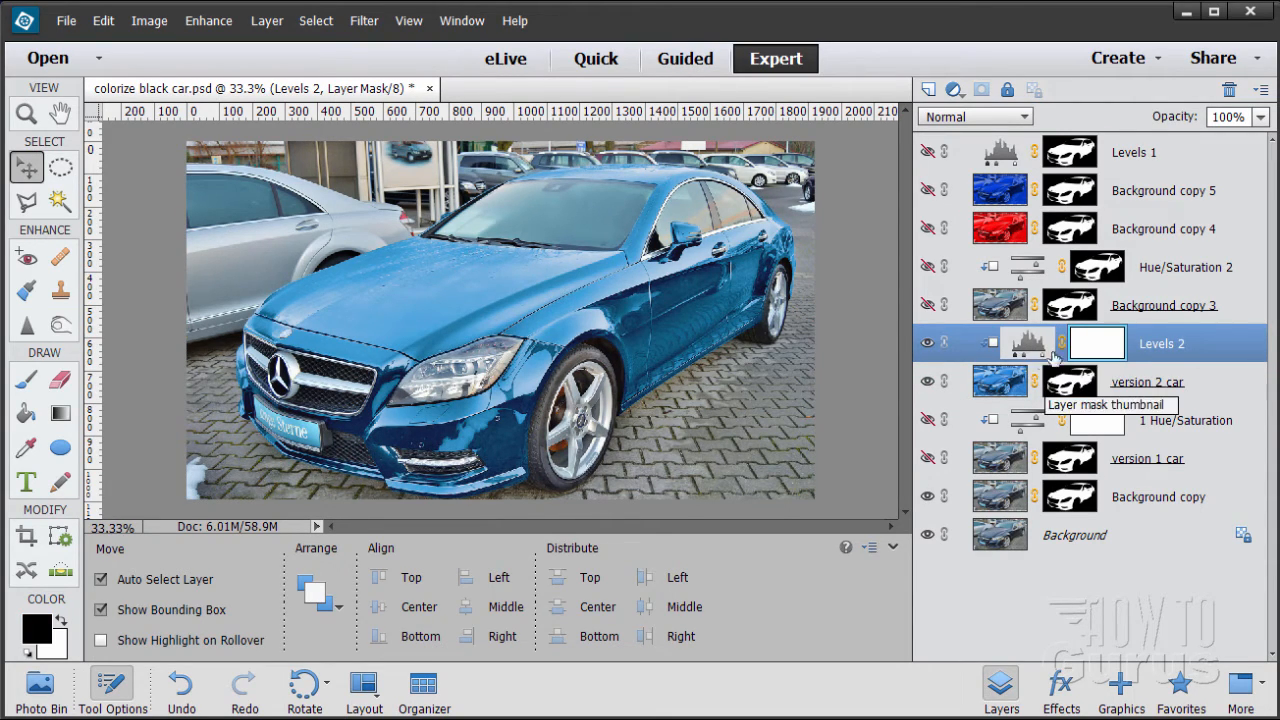
double_click(1028, 345)
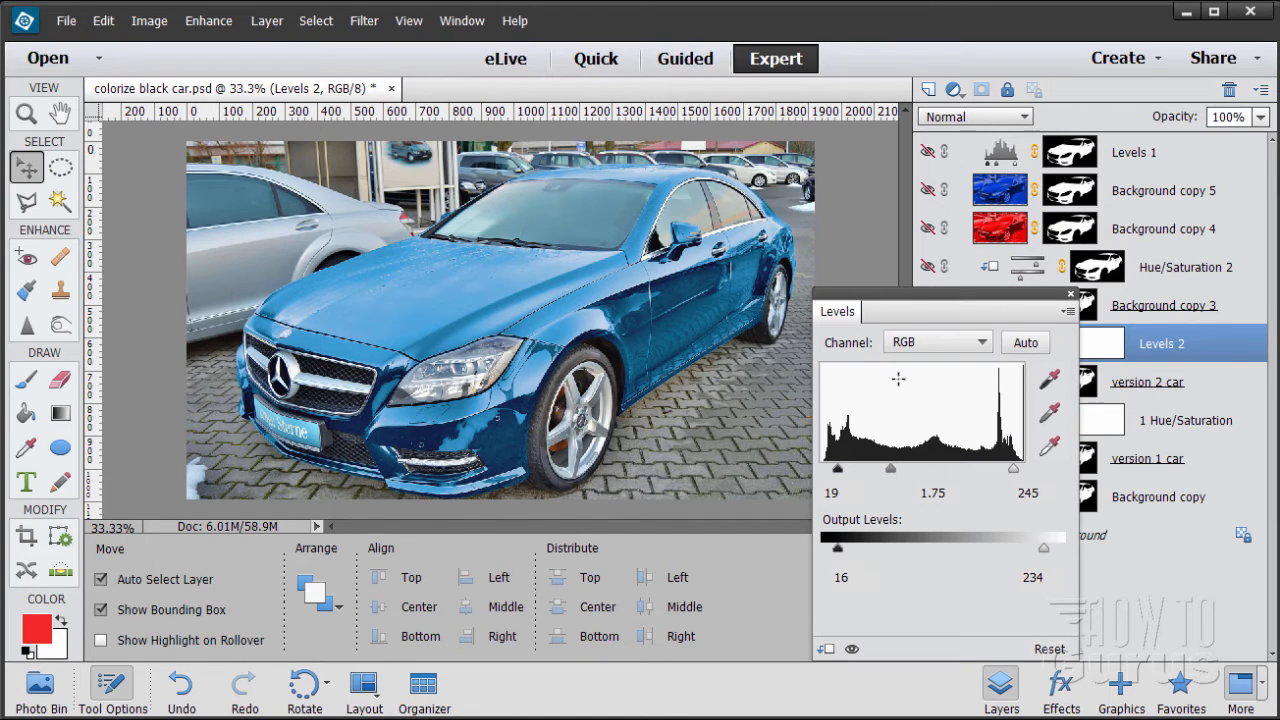
left_click_drag(839, 474, 888, 474)
left_click_drag(1016, 476, 1007, 474)
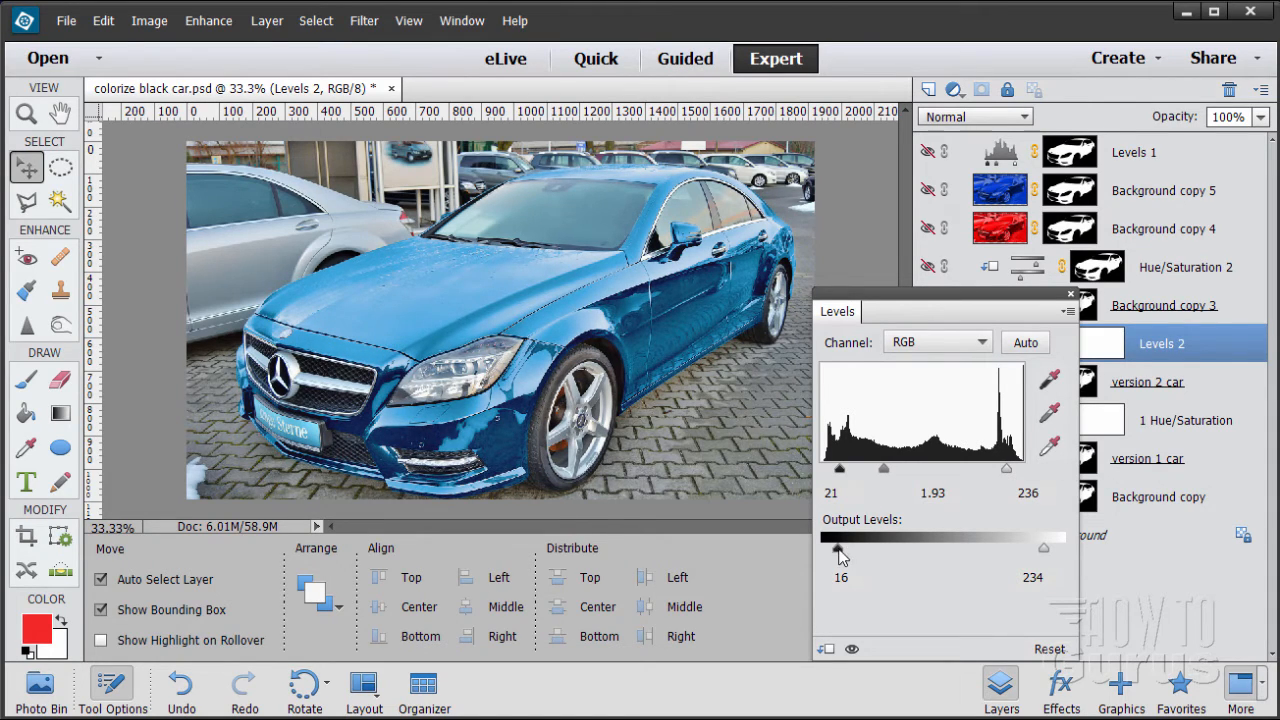
left_click_drag(838, 549, 839, 553)
left_click_drag(1047, 552, 1040, 558)
left_click(1070, 296)
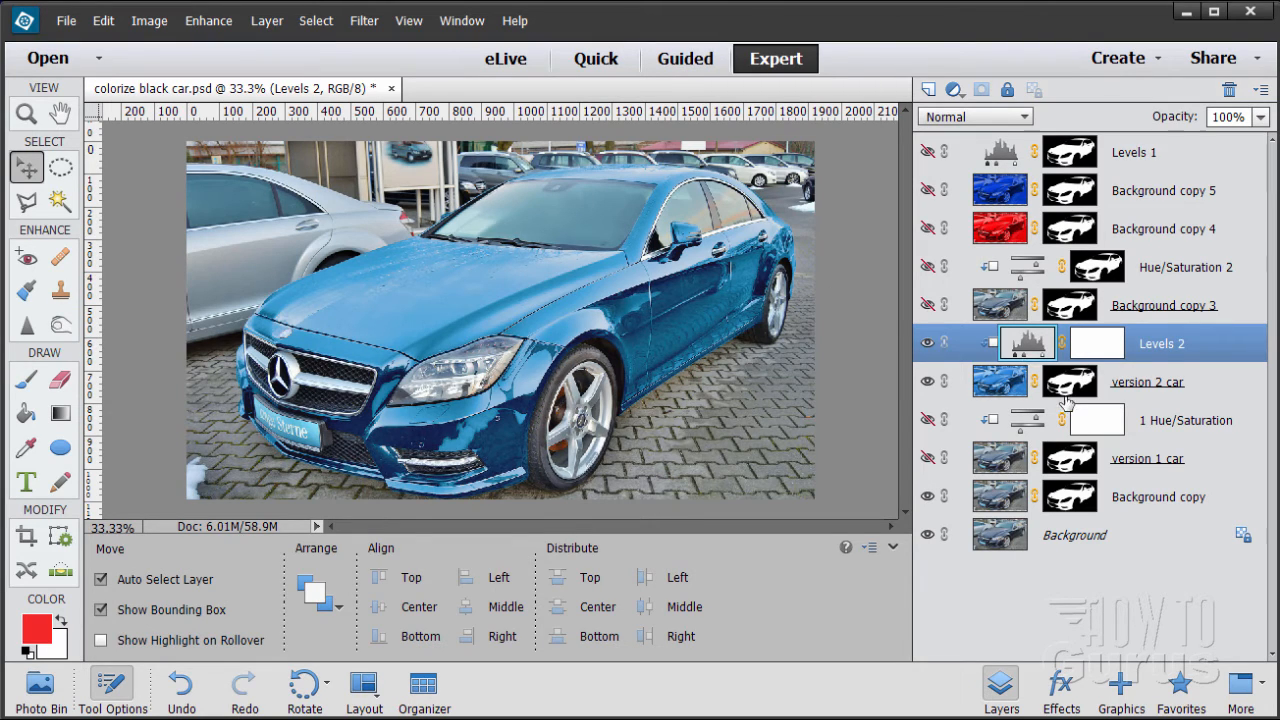
- Hide the Levels 2 and version 2 car layers and show version 1 car with its Hue/Saturation layer to compare the colours
left_click(928, 343)
left_click(927, 381)
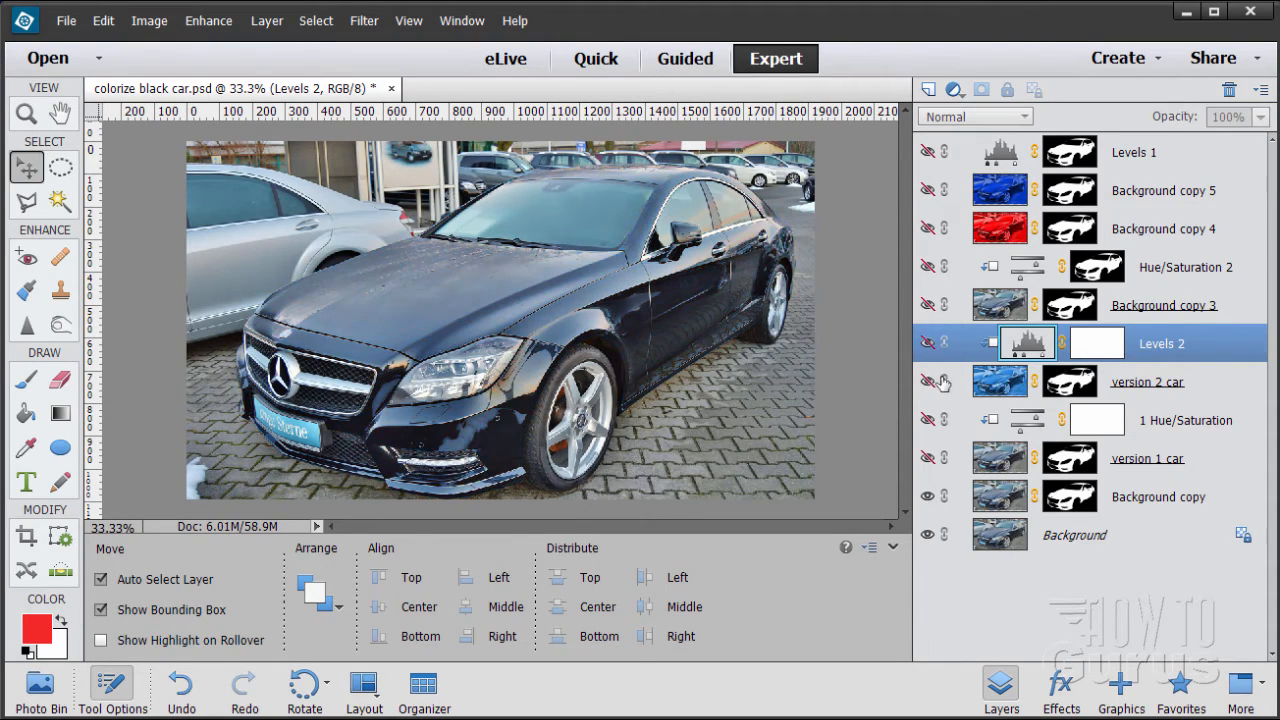
left_click_drag(928, 459, 929, 421)
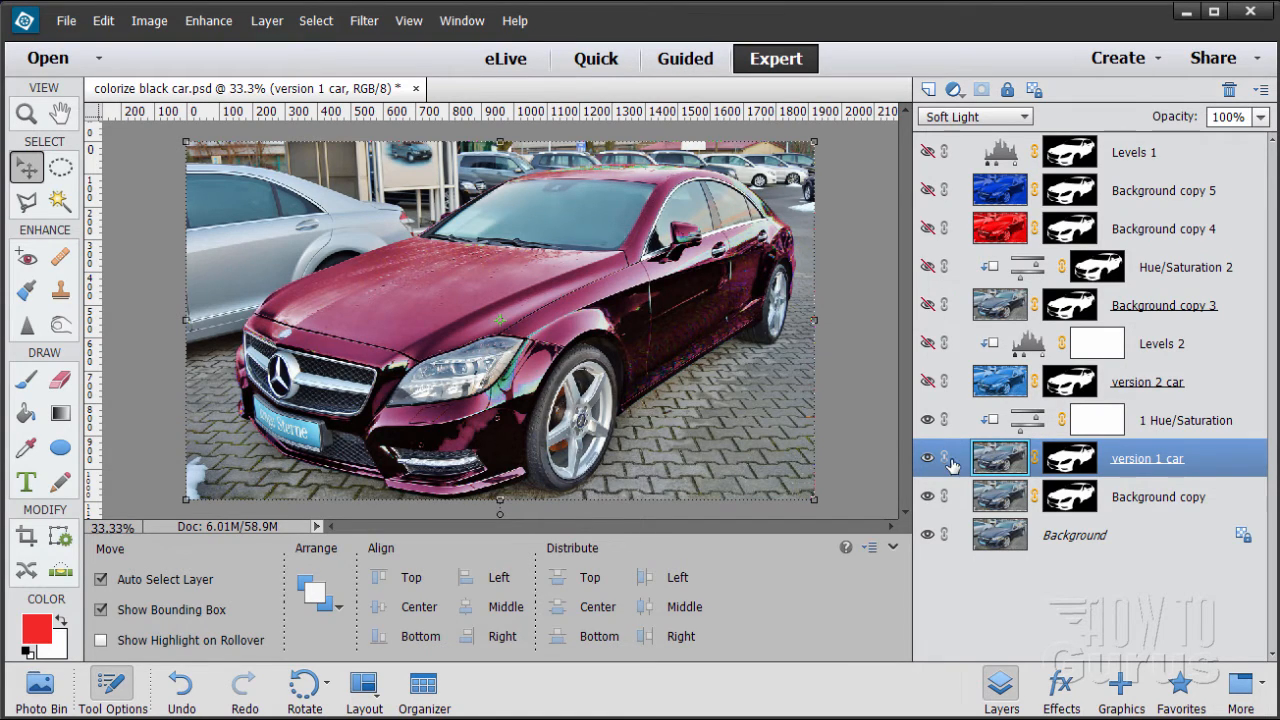
left_click(928, 420)
left_click(928, 420)
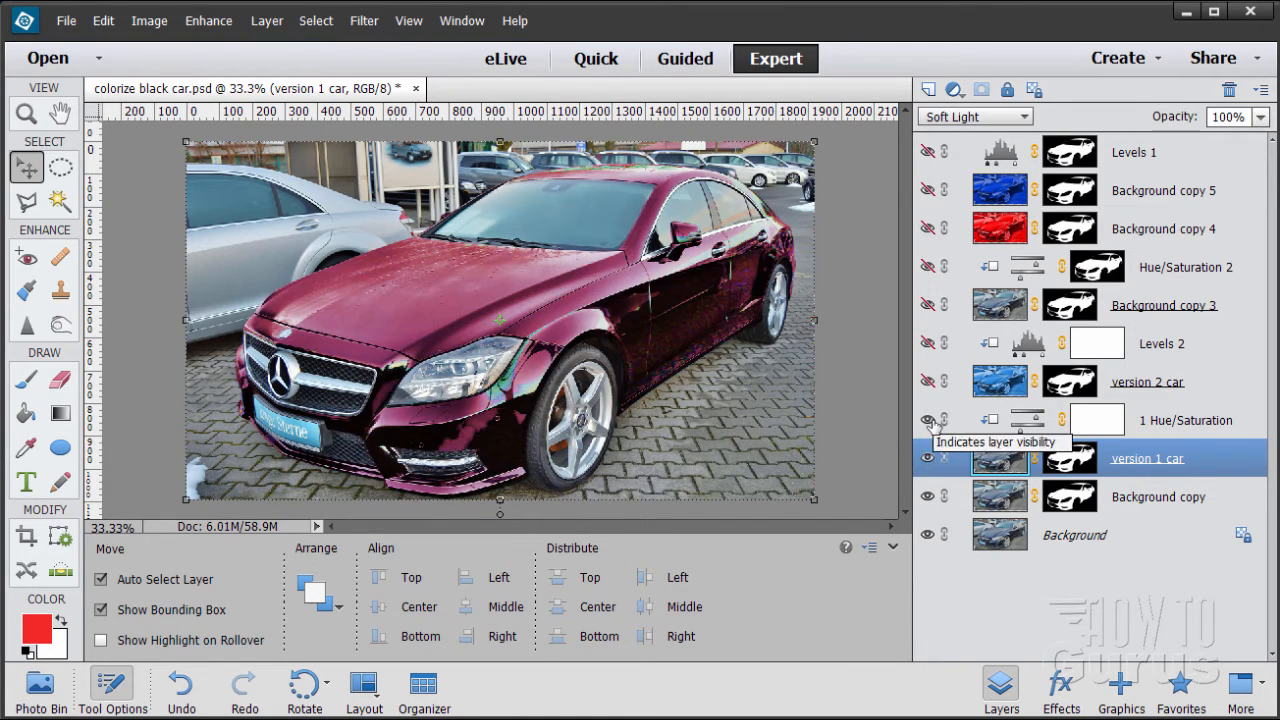
- Hide the version 1 car and its Hue/Saturation layer, and show version 2 car with Levels 2 again
left_click(928, 420)
left_click(927, 458)
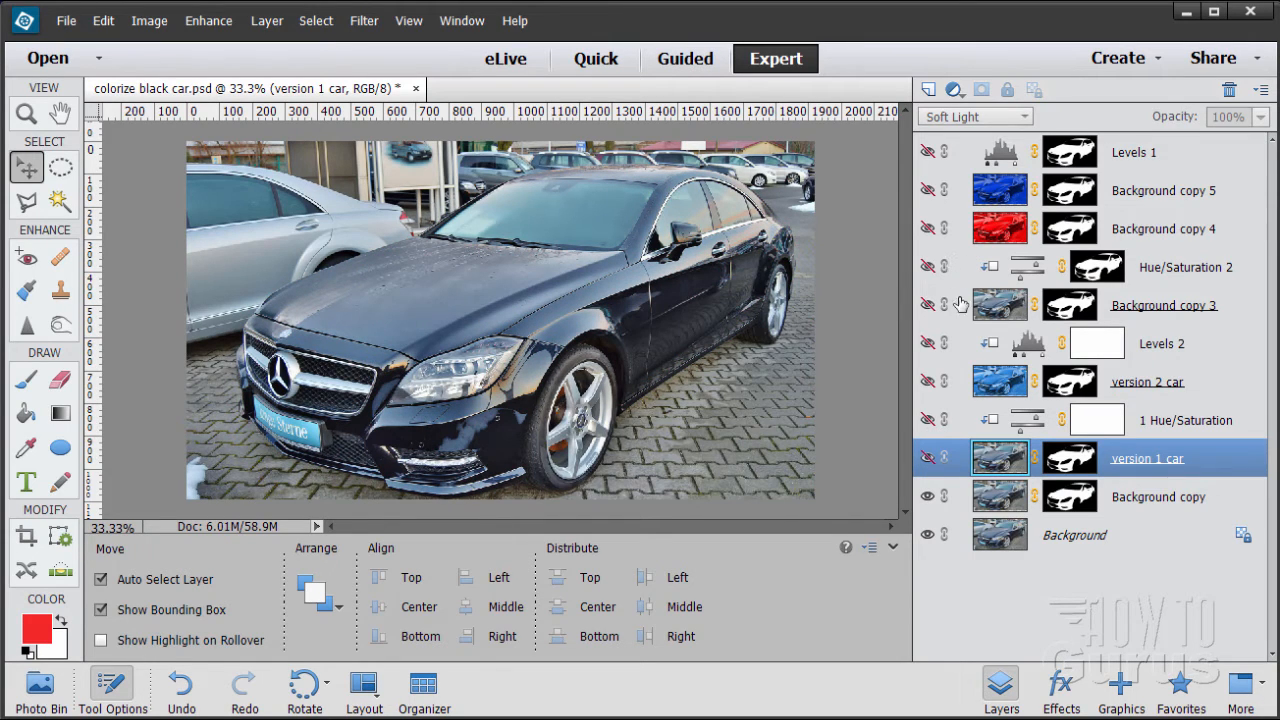
left_click(927, 343)
left_click(928, 381)
left_click(928, 381)
left_click(928, 381)
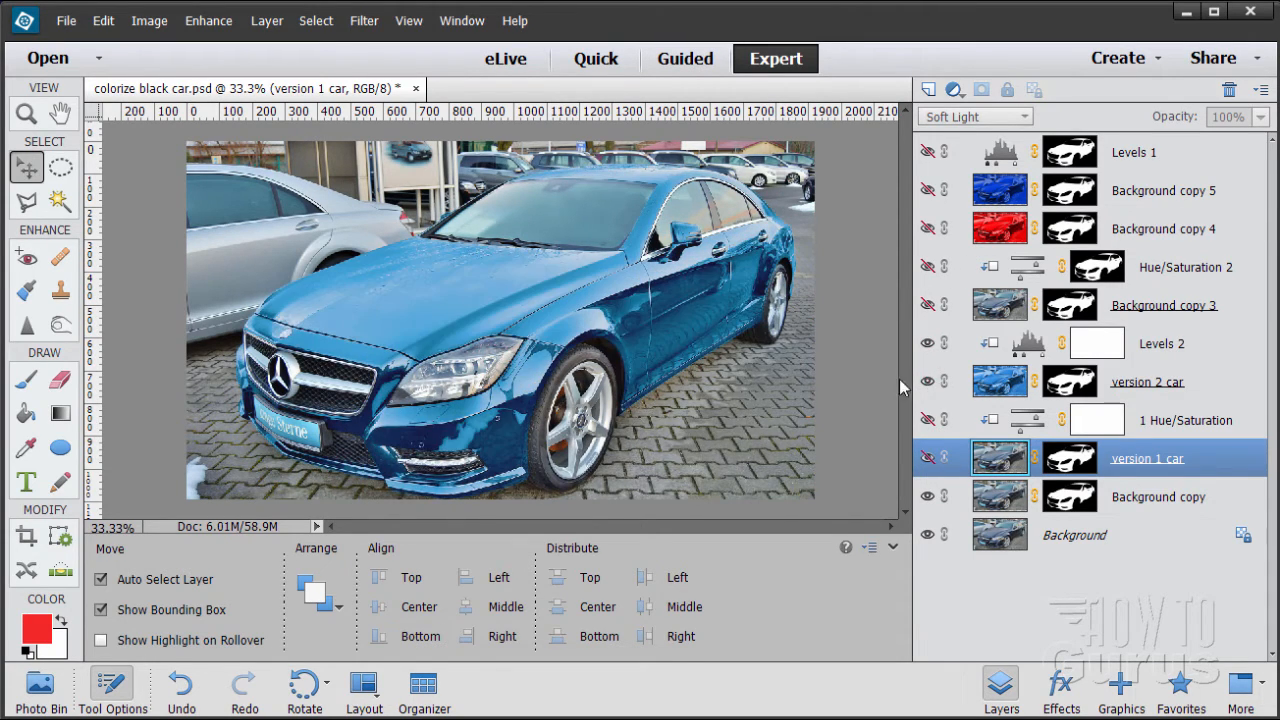
- Select the version 2 car layer and keep its blending mode at Normal
left_click(1003, 384)
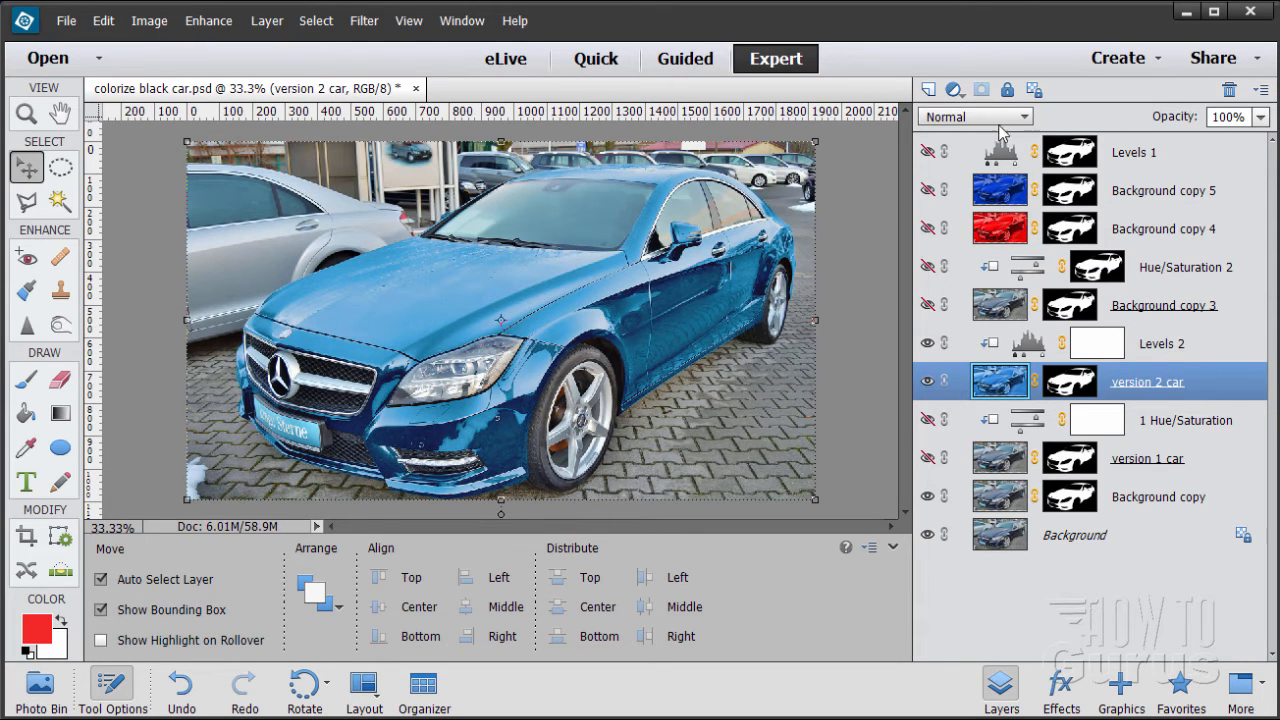
left_click(968, 120)
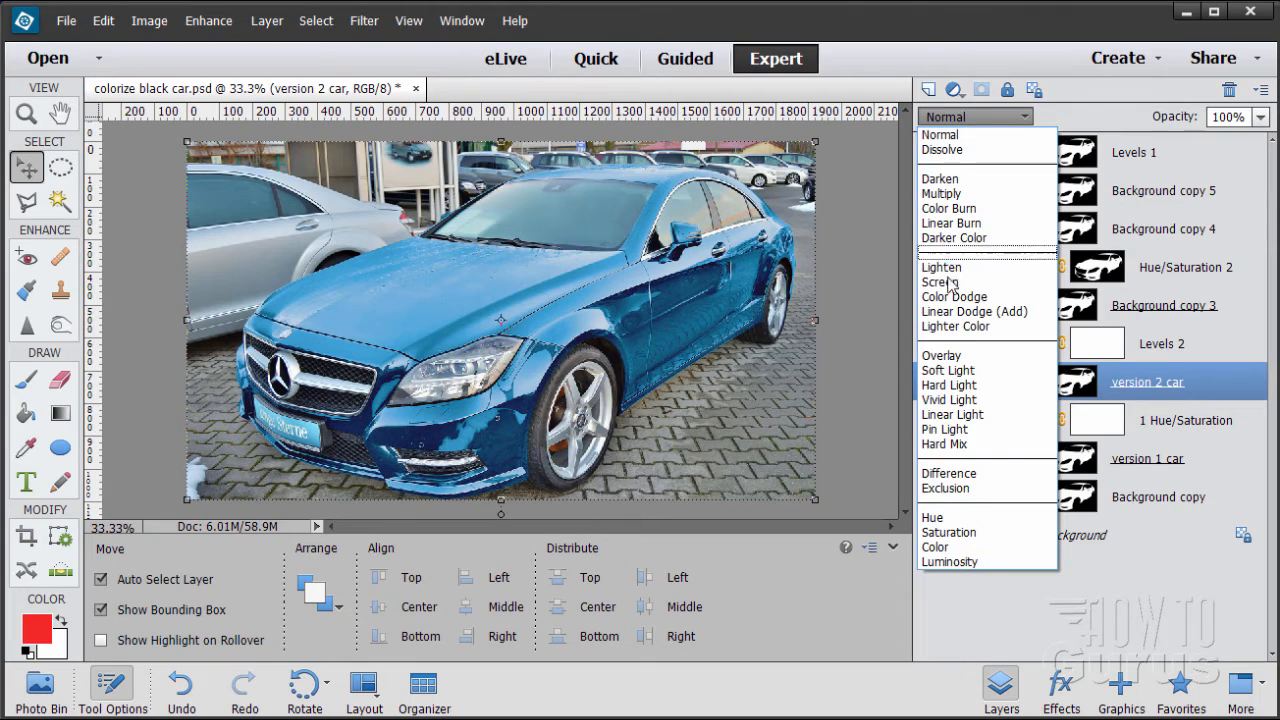
left_click(968, 130)
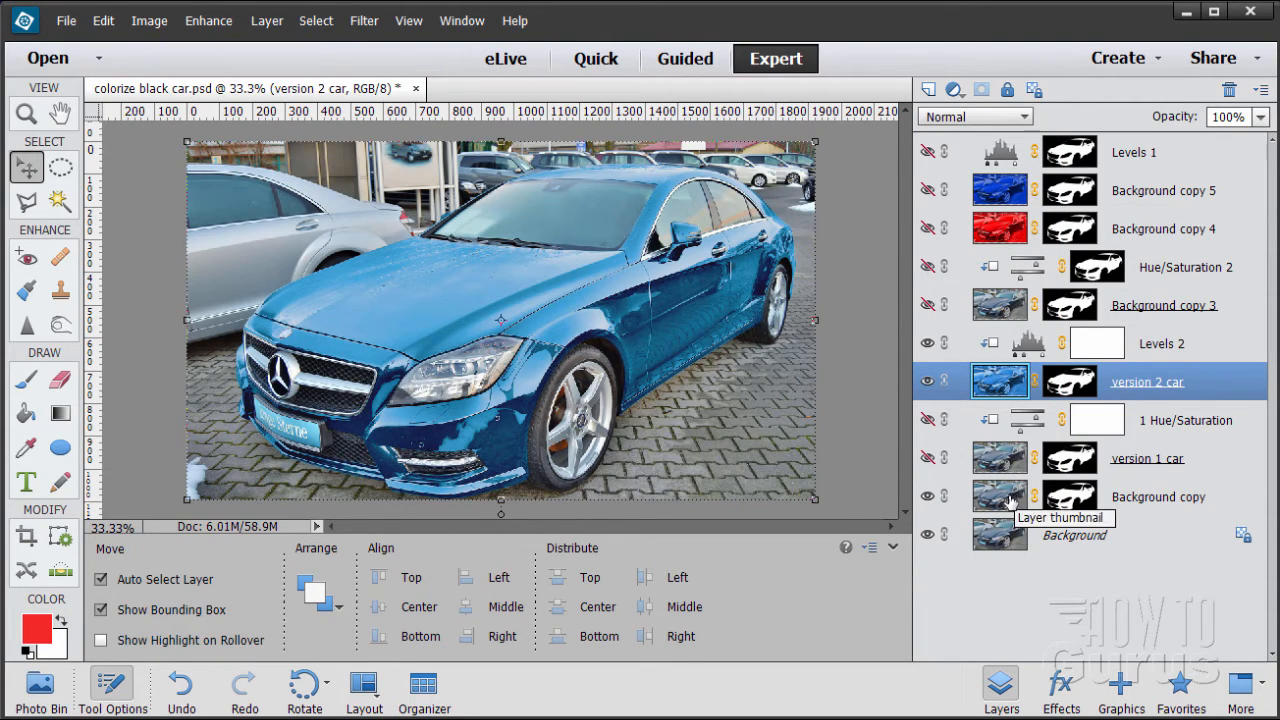
- Try the Dissolve, Darken and Multiply blending modes on the version 2 car layer
left_click(972, 117)
left_click(958, 150)
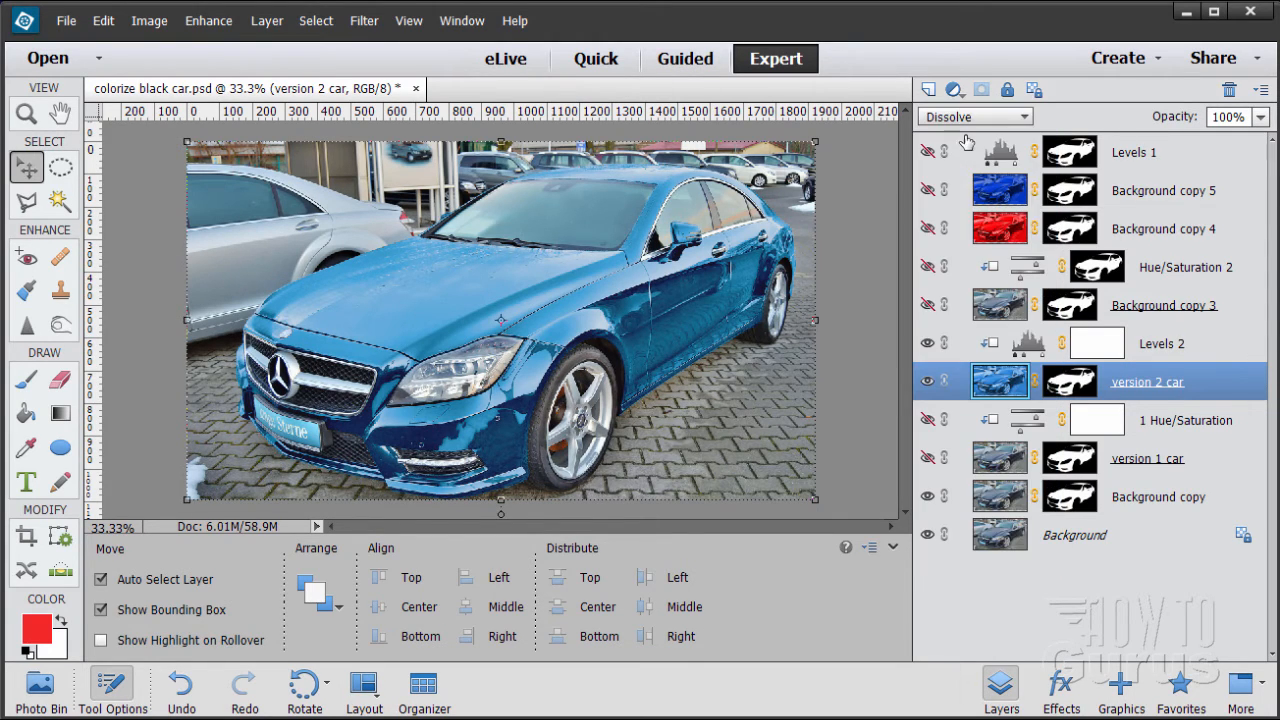
left_click(957, 120)
left_click(958, 171)
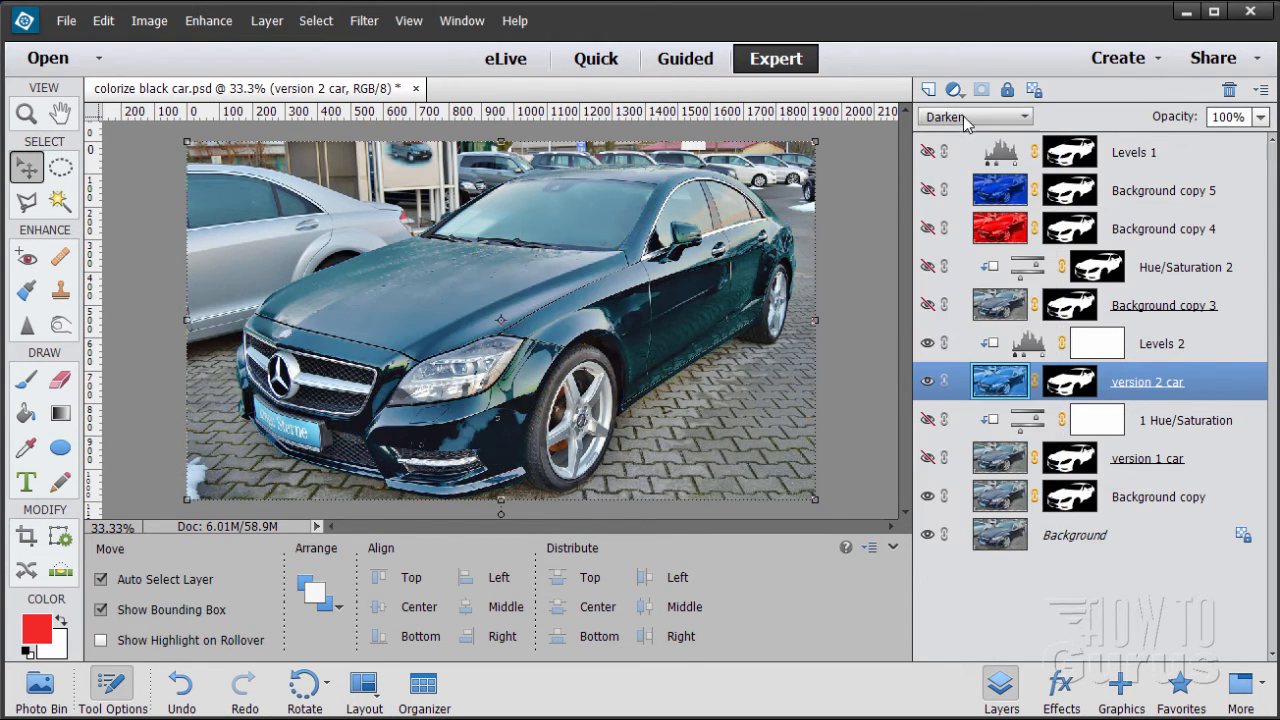
left_click(952, 118)
left_click(960, 191)
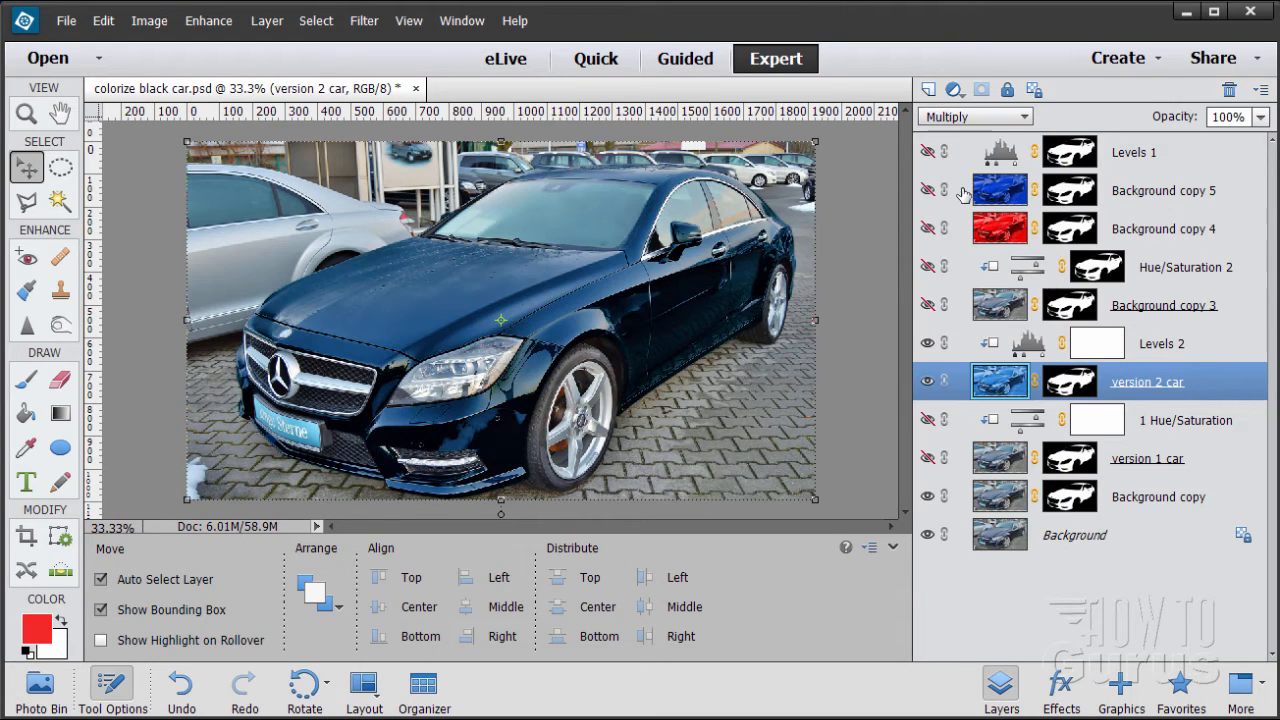
- Try the Color Burn, Linear Burn and Darker Color blending modes on the version 2 car layer
left_click(957, 118)
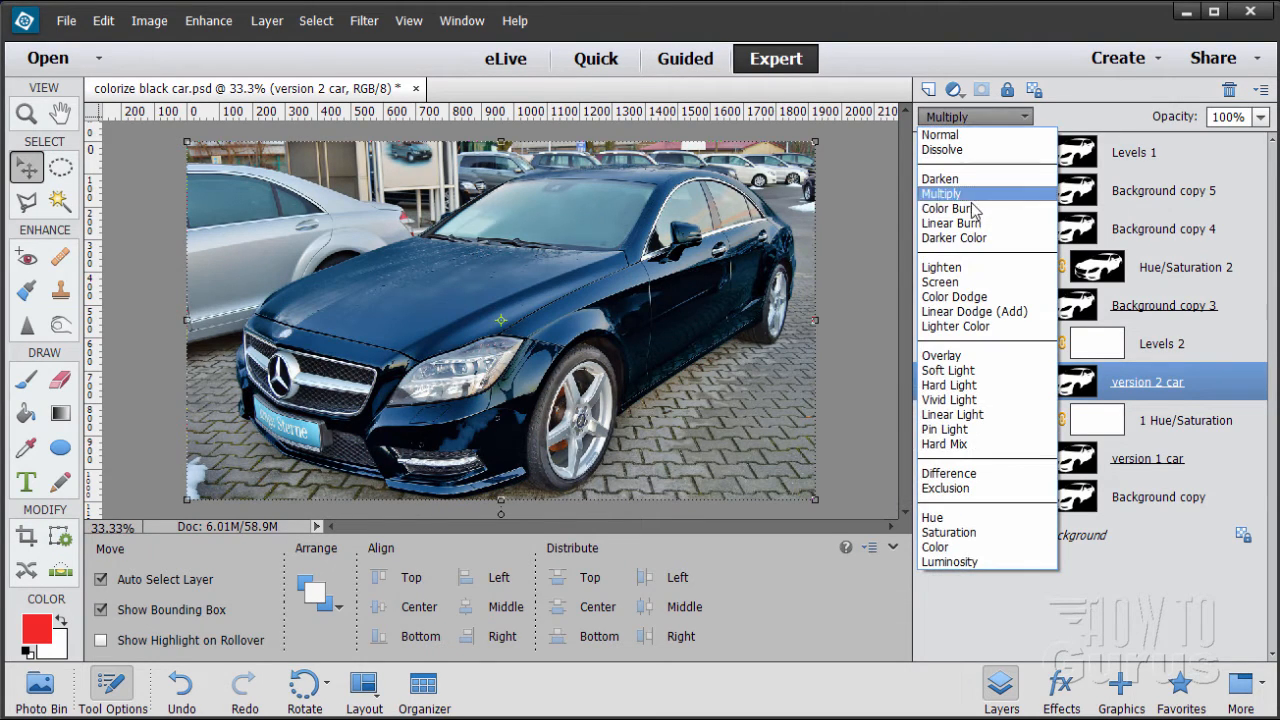
left_click(962, 210)
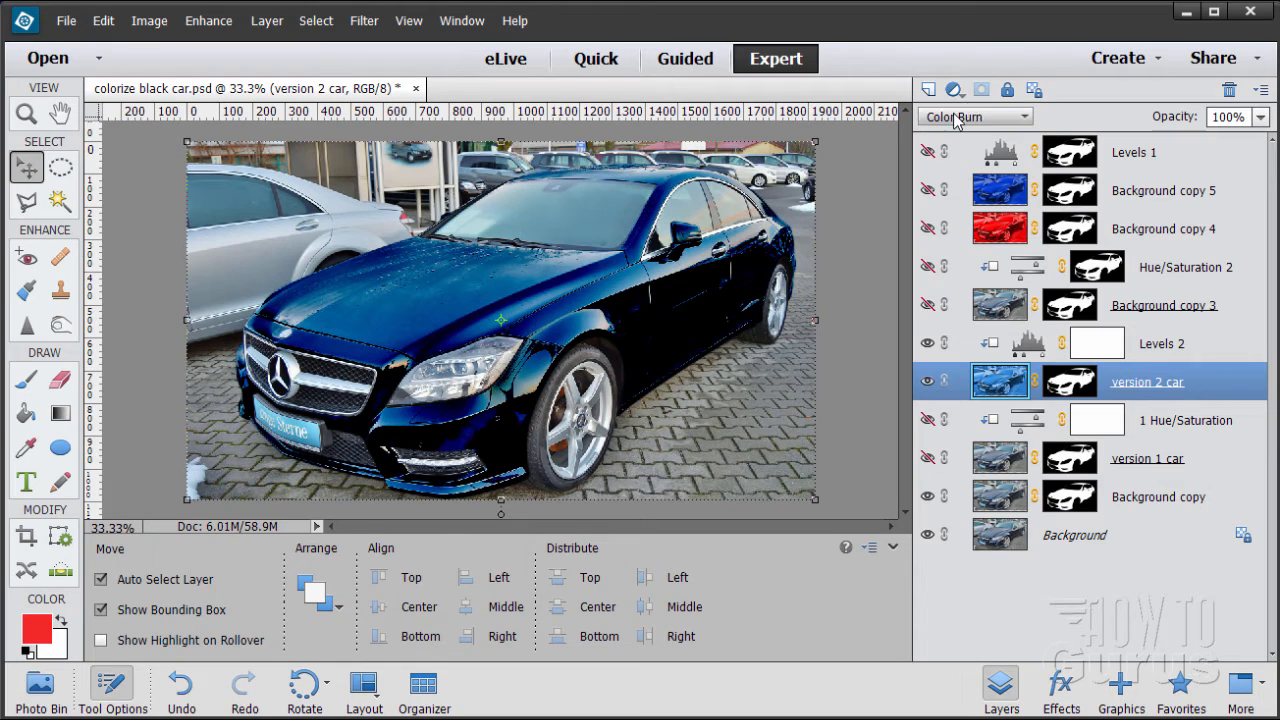
left_click(955, 120)
left_click(950, 223)
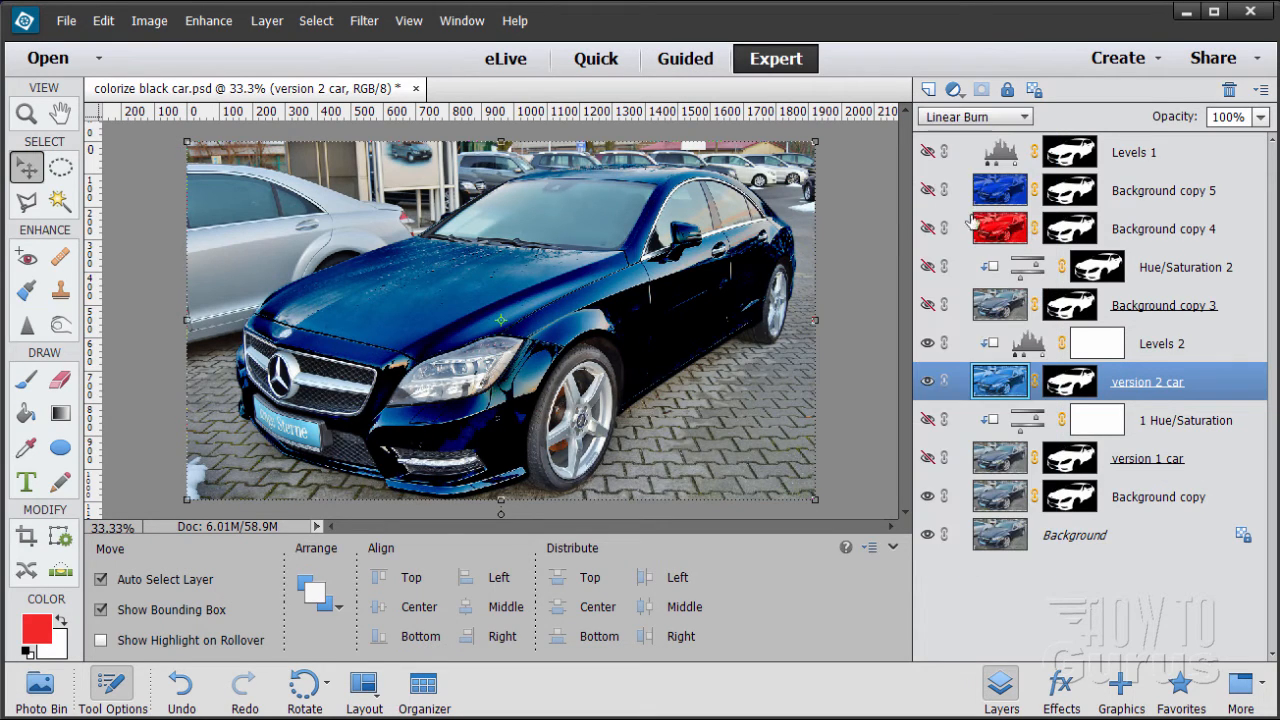
left_click(966, 118)
left_click(966, 240)
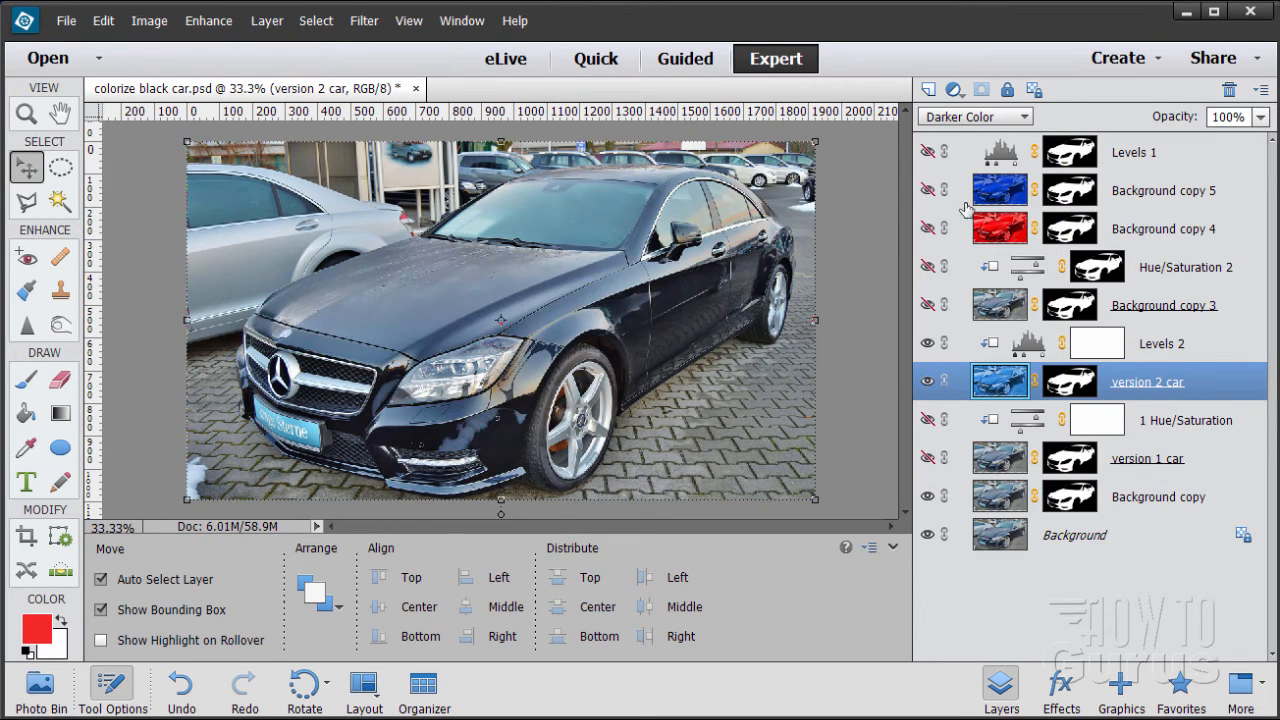
- Try the Lighten and Screen blending modes on the version 2 car layer
left_click(963, 118)
left_click(962, 236)
left_click(952, 120)
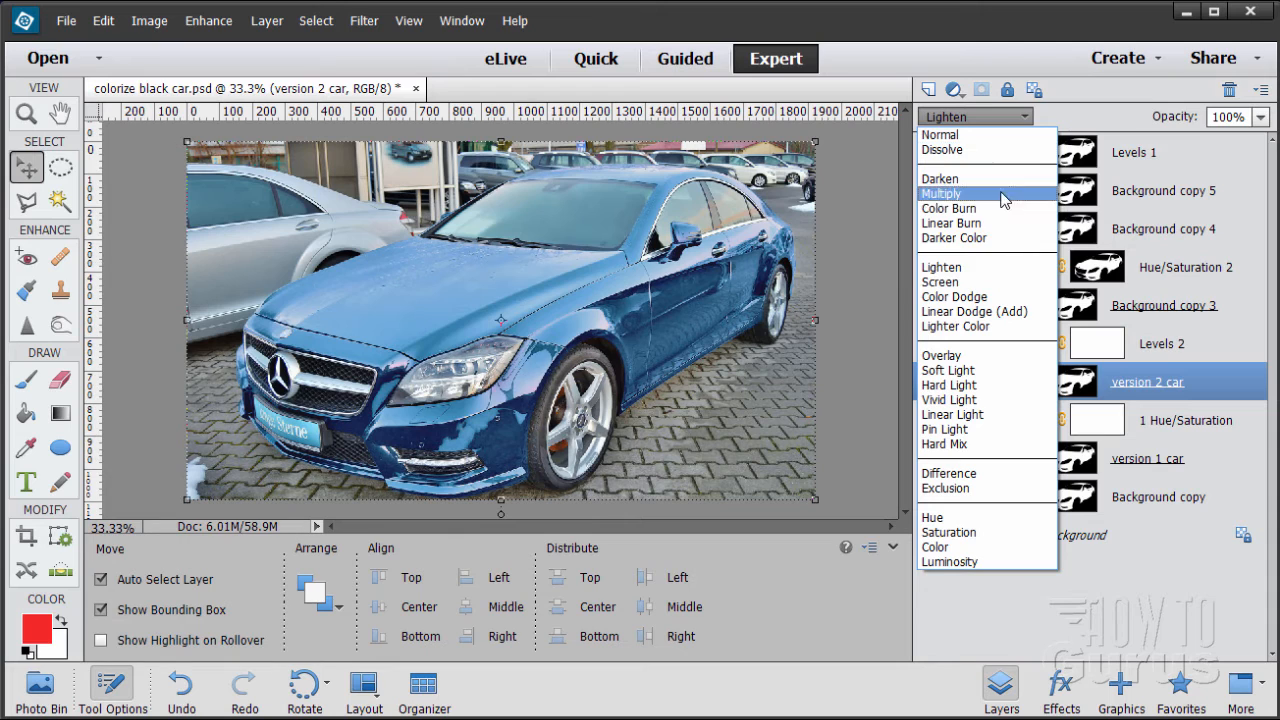
left_click(966, 284)
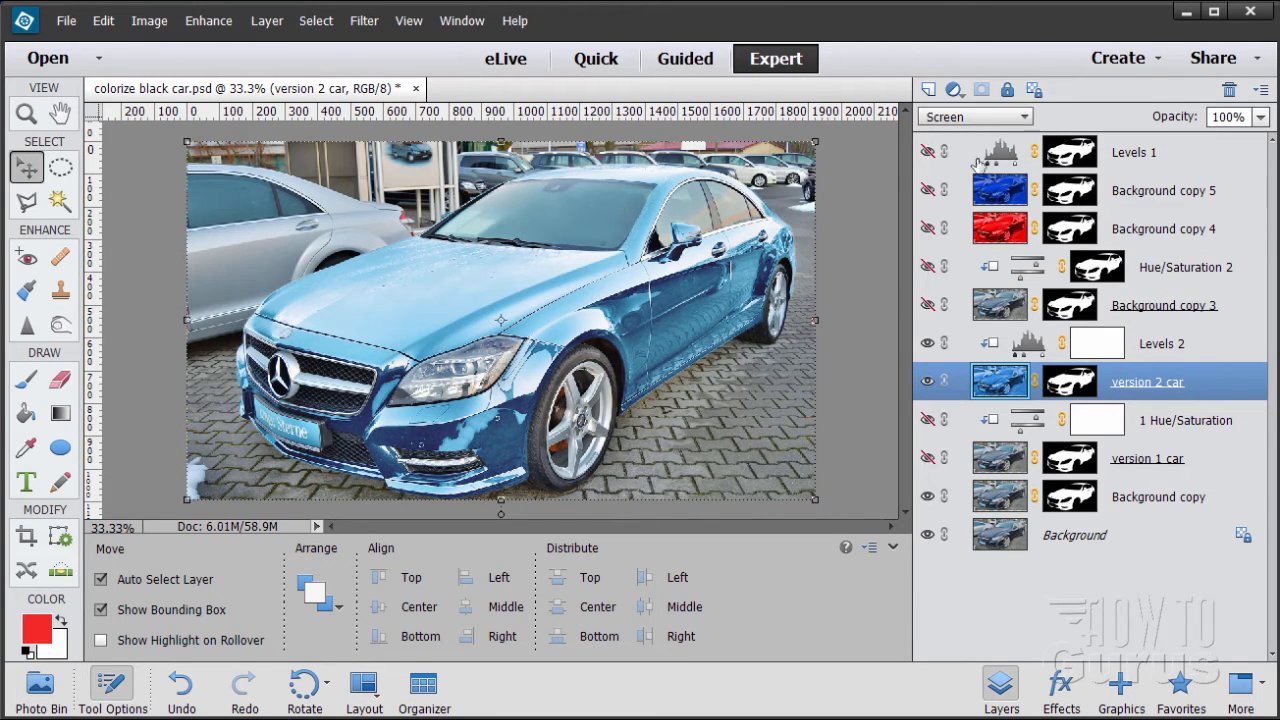
- Try the Color Dodge, Linear Dodge (Add) and Lighter Color blending modes on the version 2 car layer
left_click(975, 116)
left_click(965, 300)
left_click(955, 118)
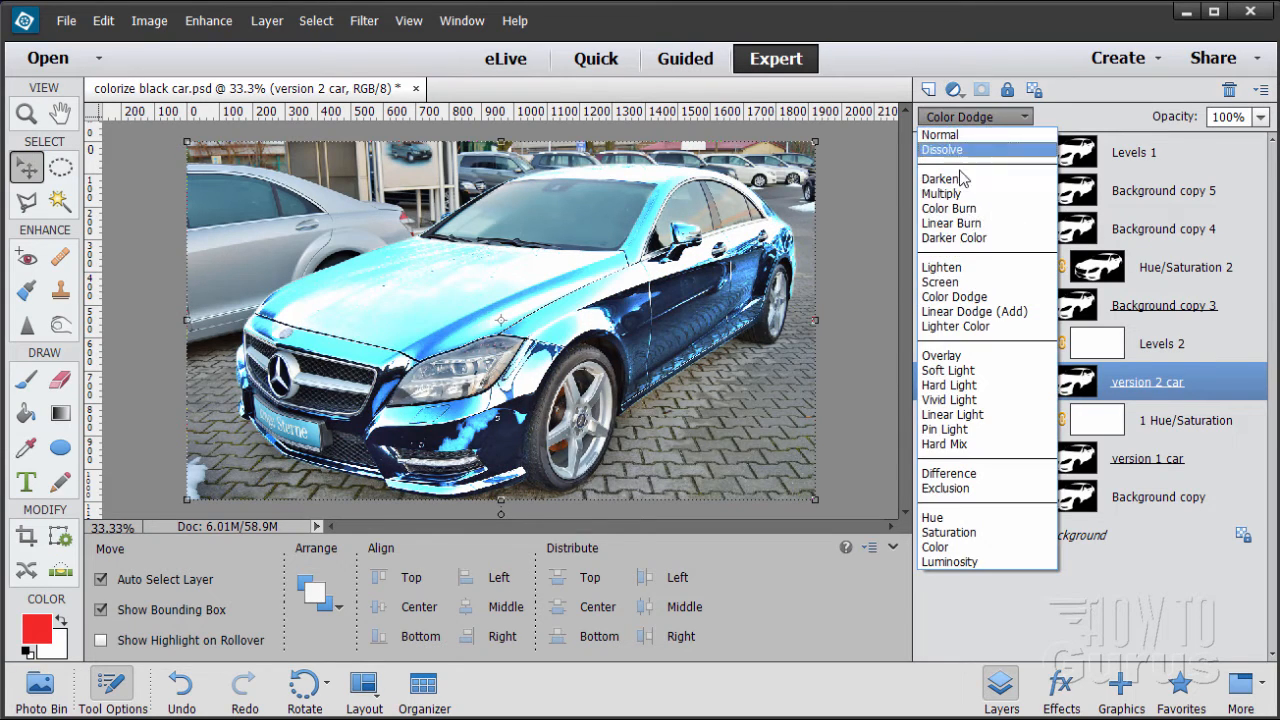
left_click(968, 311)
left_click(968, 118)
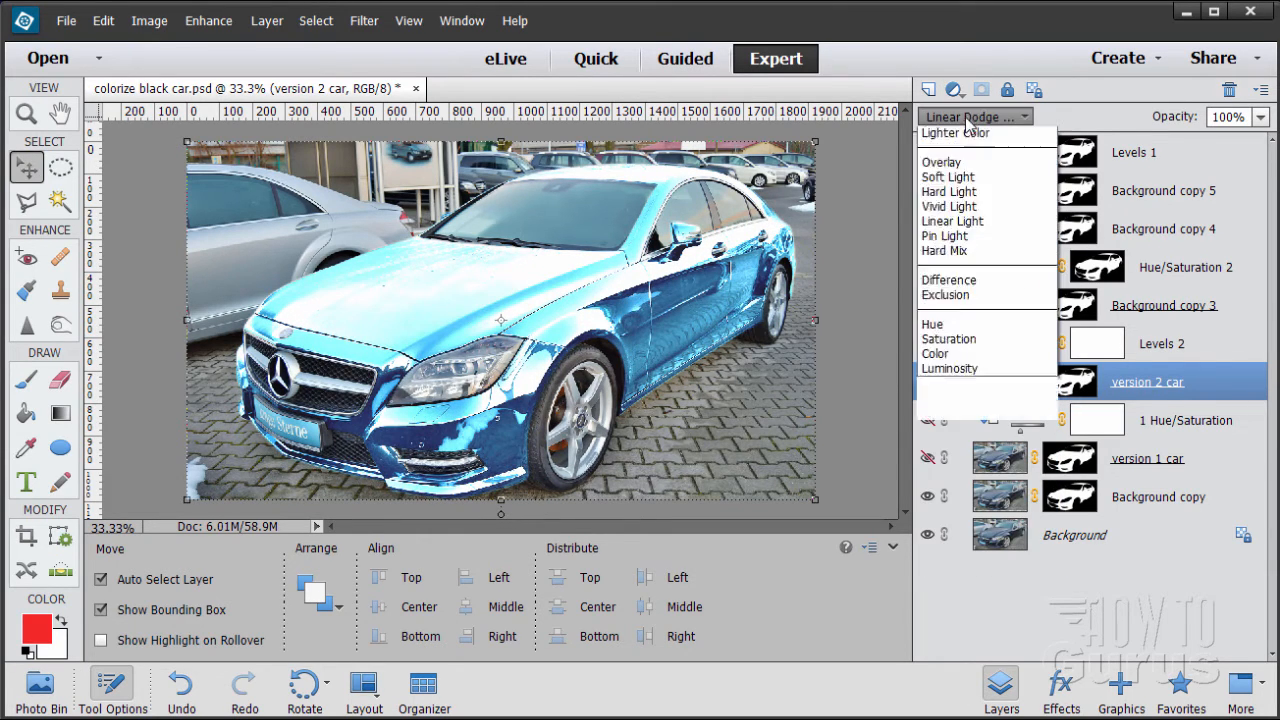
left_click(968, 333)
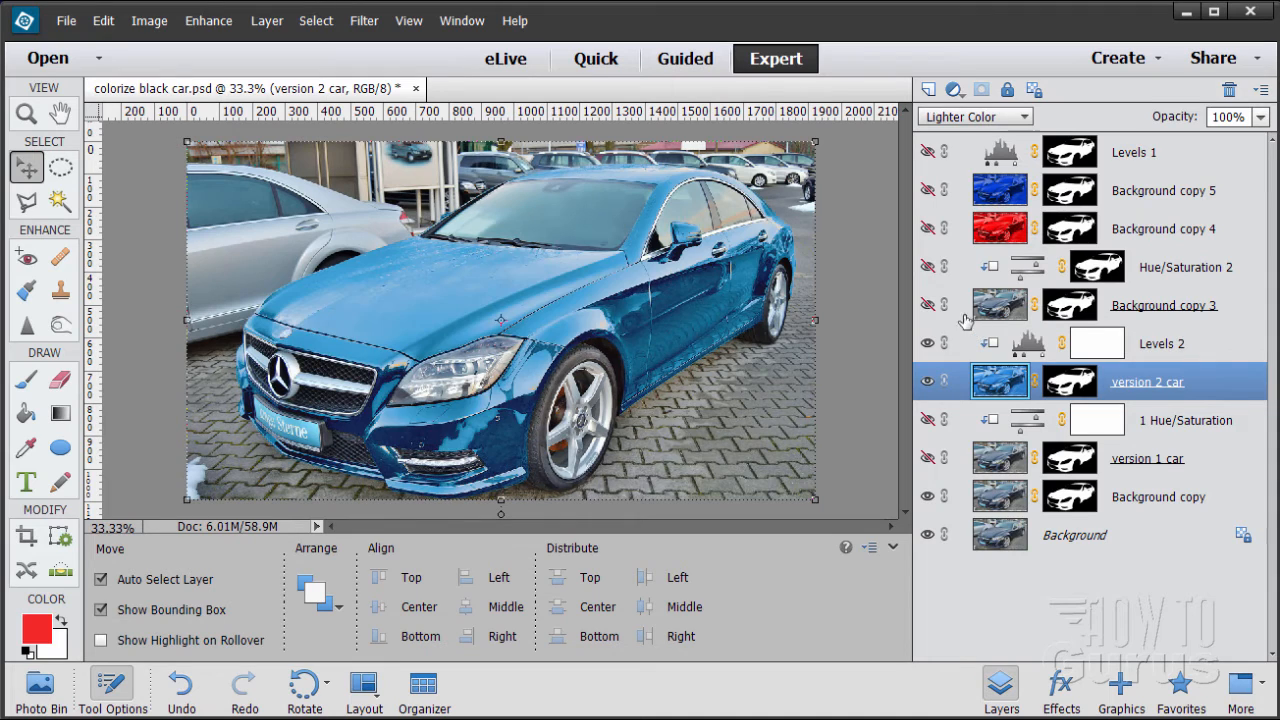
- Try the Overlay and Soft Light blending modes on the version 2 car layer
left_click(968, 118)
left_click(968, 352)
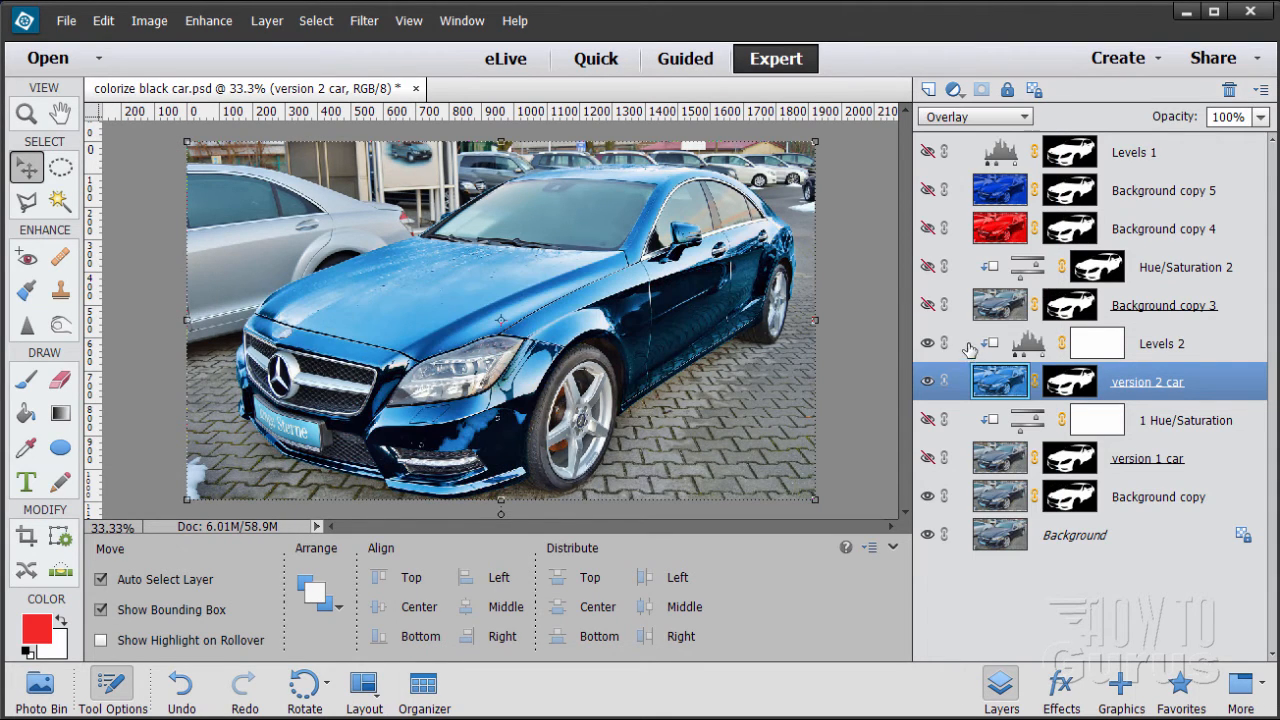
left_click(968, 118)
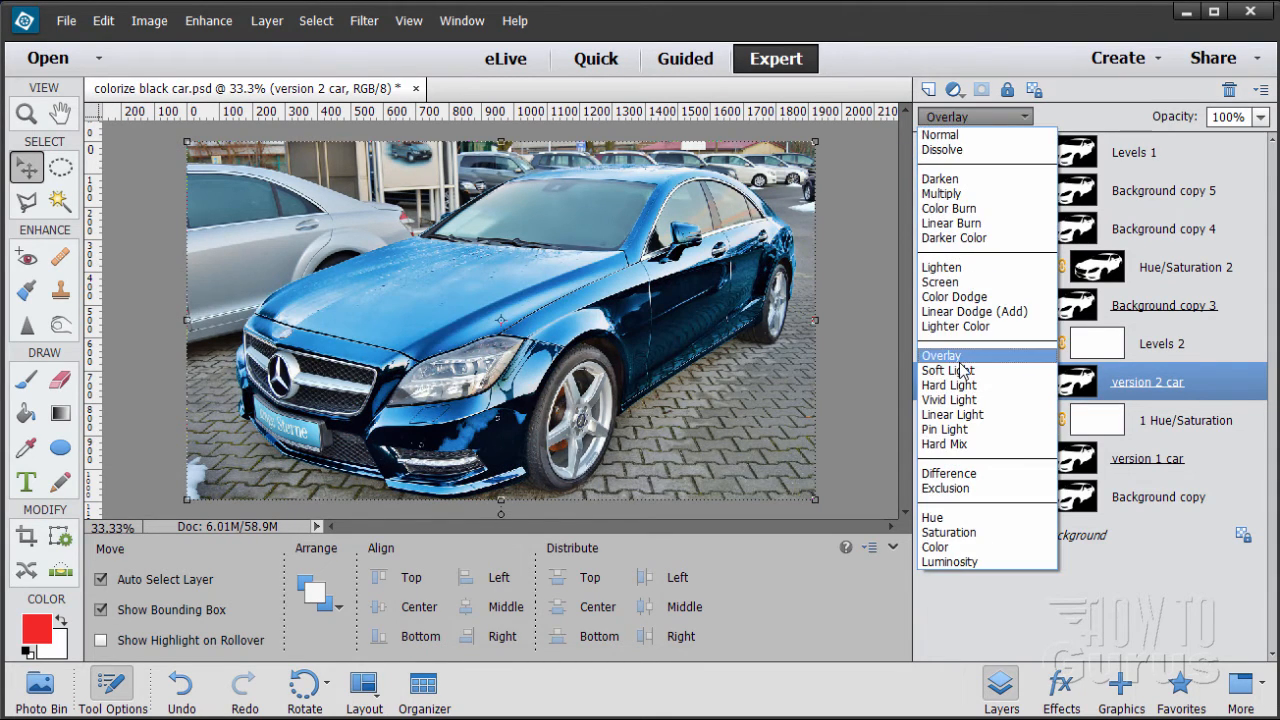
left_click(968, 370)
- Try the Hard Light and Vivid Light blending modes on the version 2 car layer
left_click(968, 118)
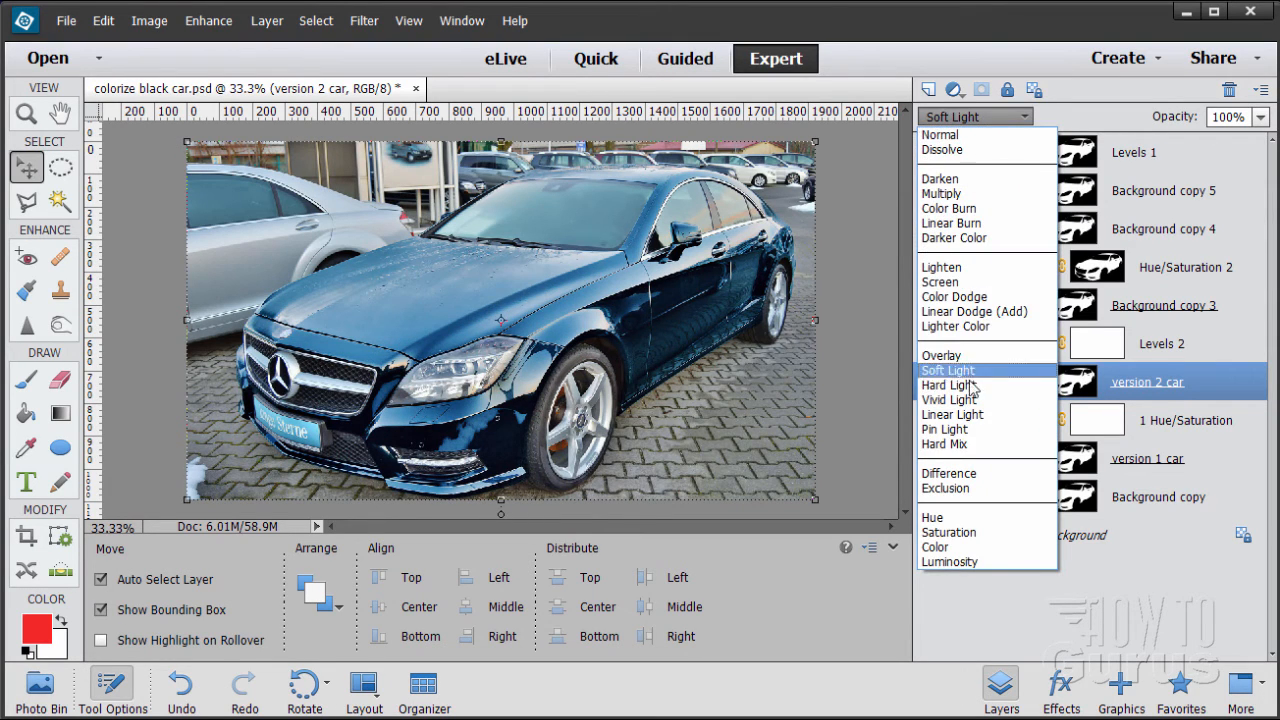
left_click(963, 386)
left_click(970, 118)
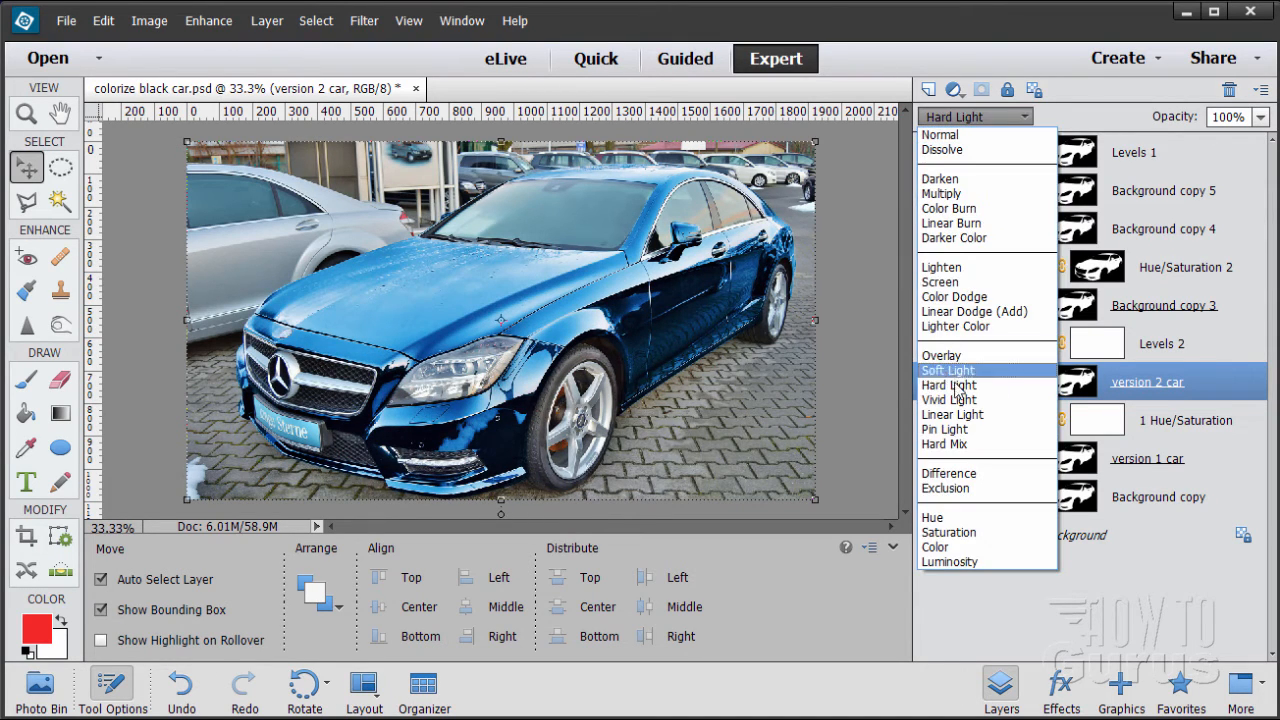
left_click(955, 400)
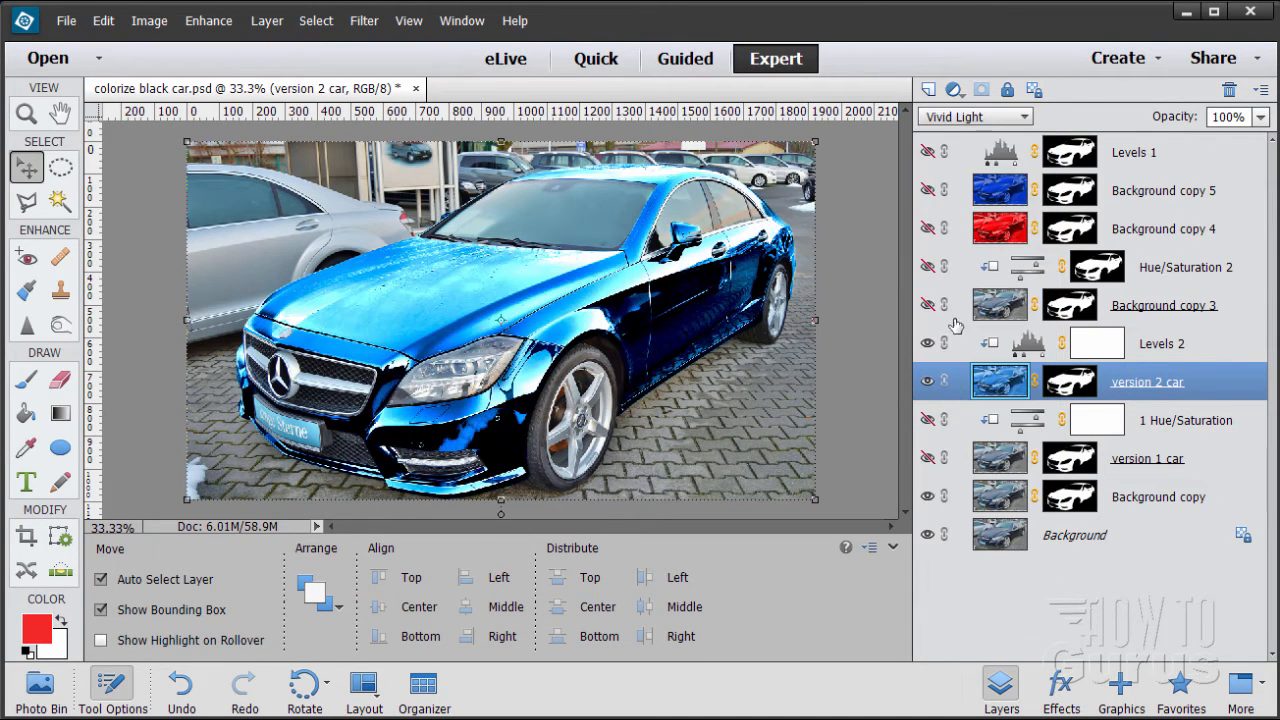
left_click(963, 118)
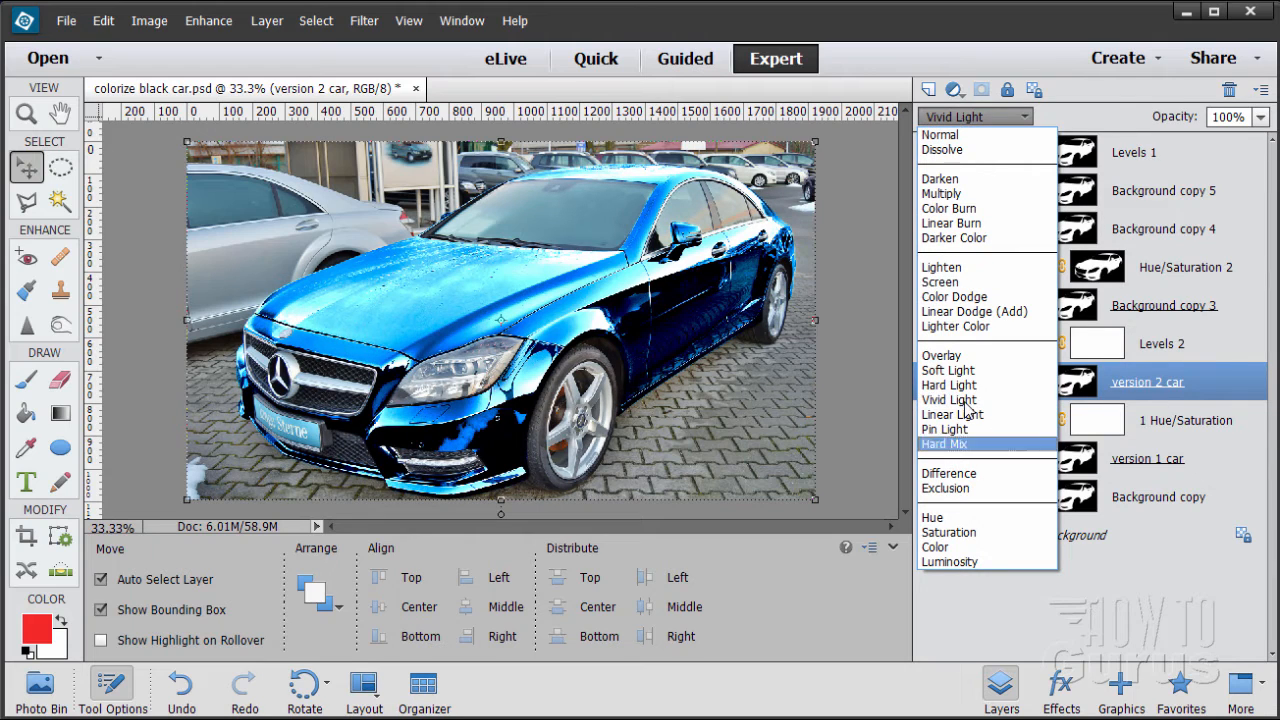
left_click(1120, 558)
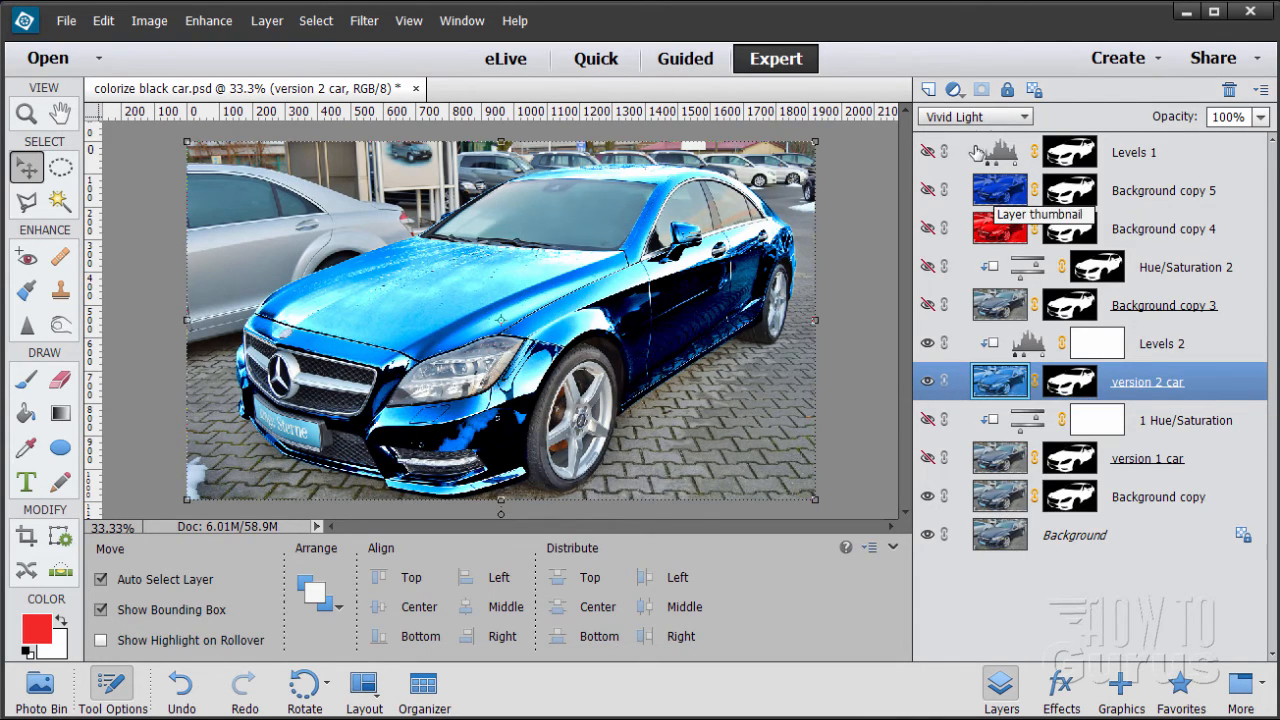
- Compare the Lighten, Soft Light and Overlay blending modes on the version 2 car layer
left_click(962, 118)
left_click(962, 265)
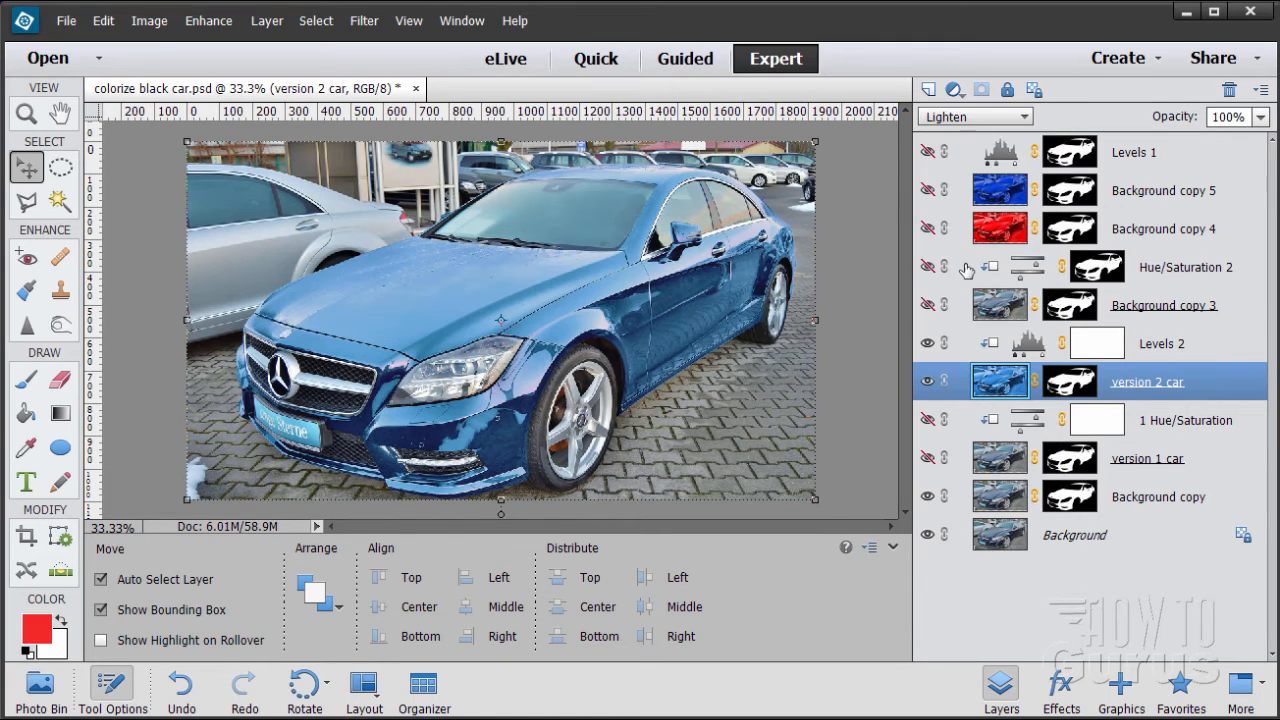
left_click(957, 118)
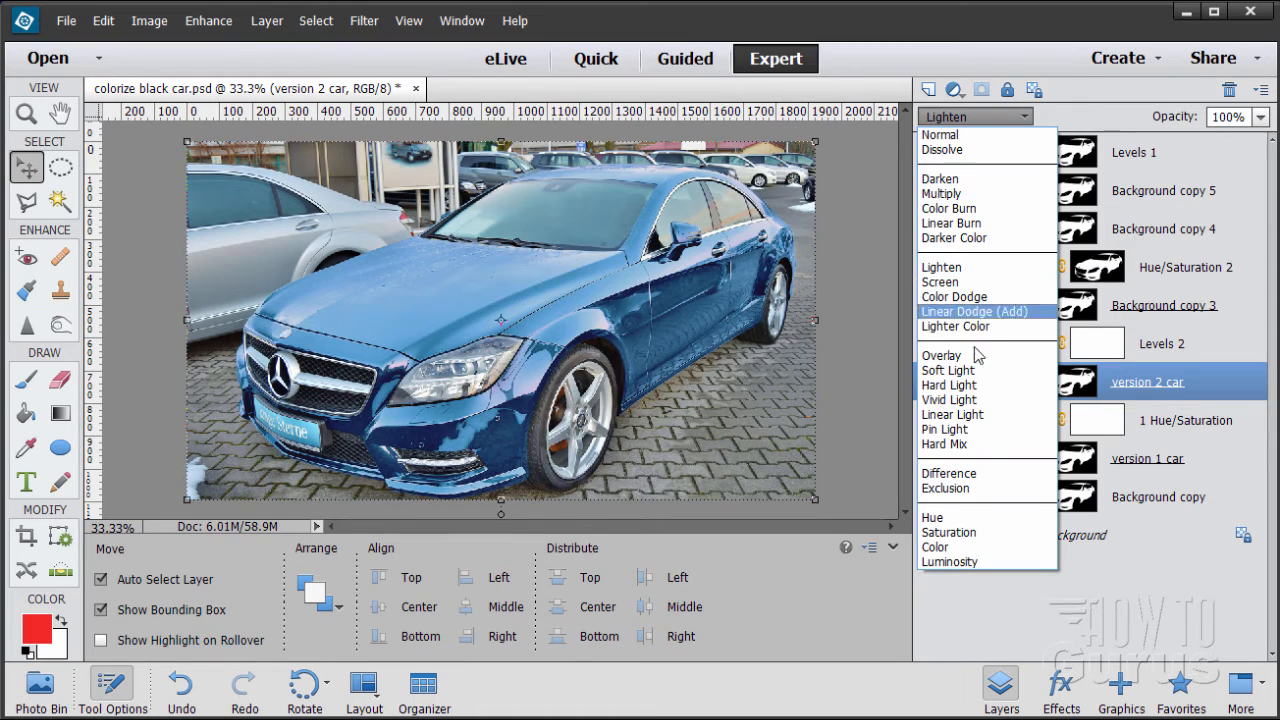
left_click(972, 372)
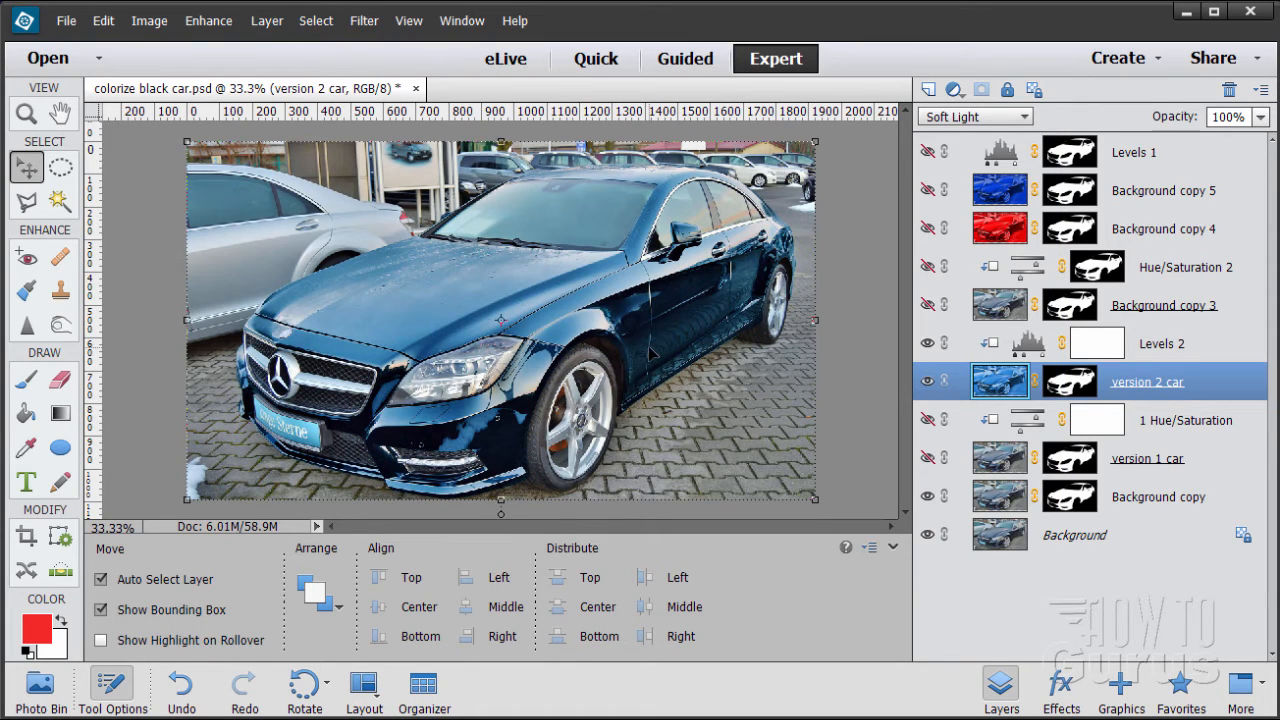
left_click(980, 120)
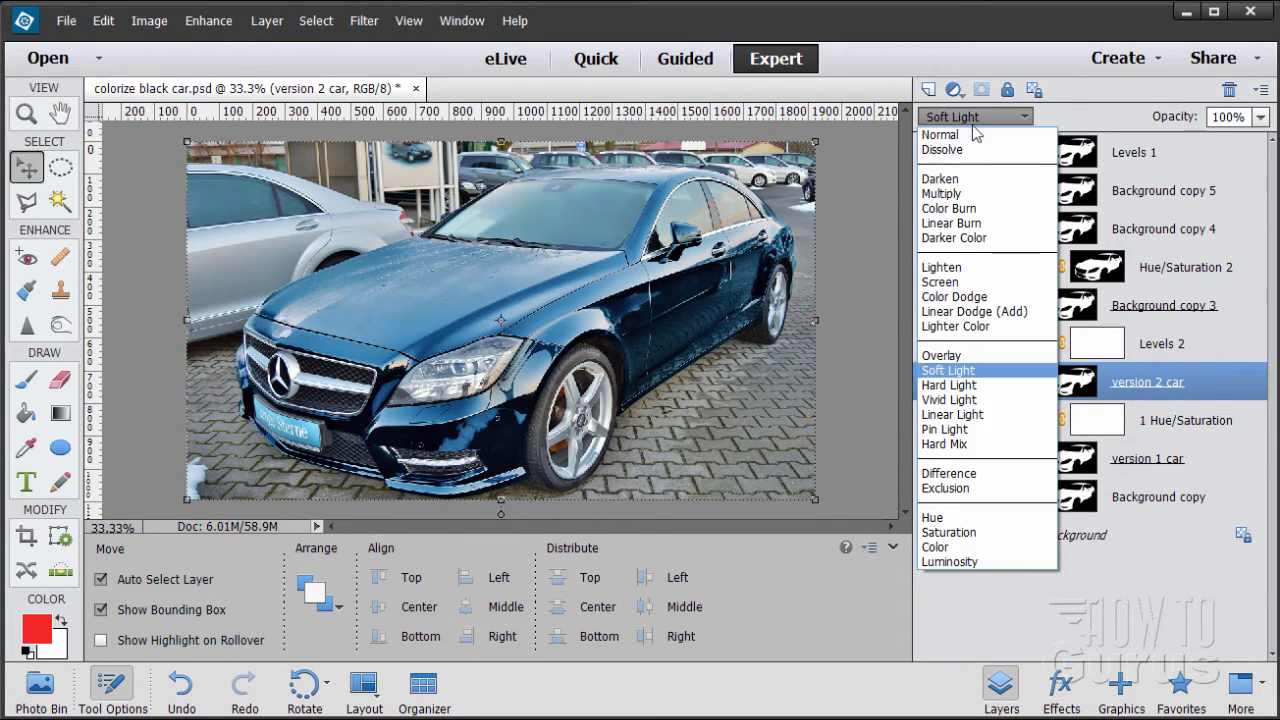
left_click(961, 355)
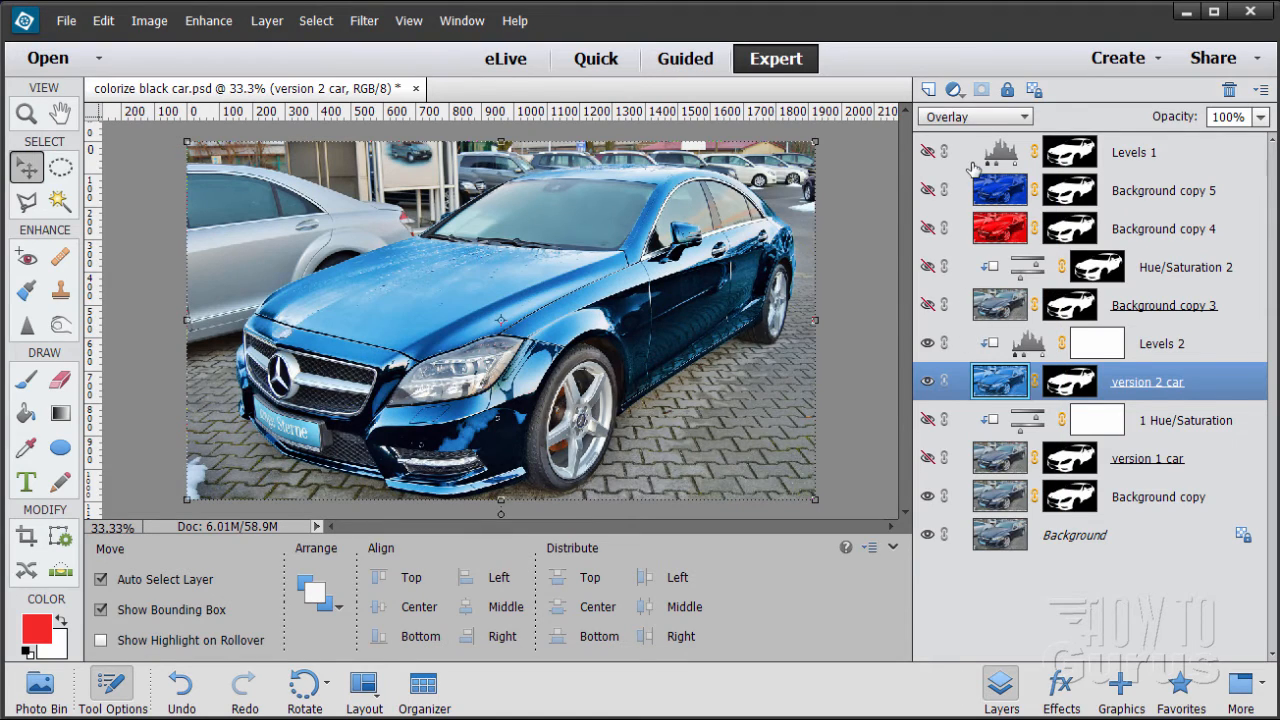
- Compare Lighten with Normal blending on the version 2 car layer and leave the layer set to Lighten
left_click(961, 118)
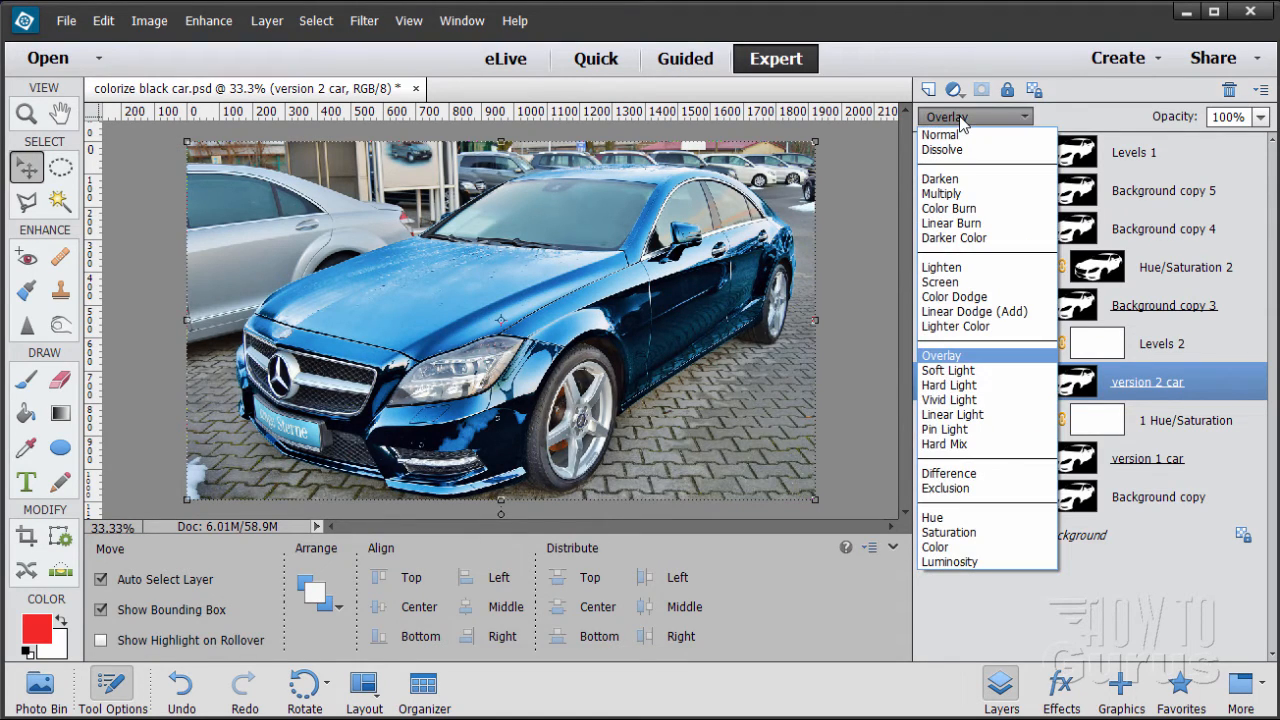
left_click(972, 266)
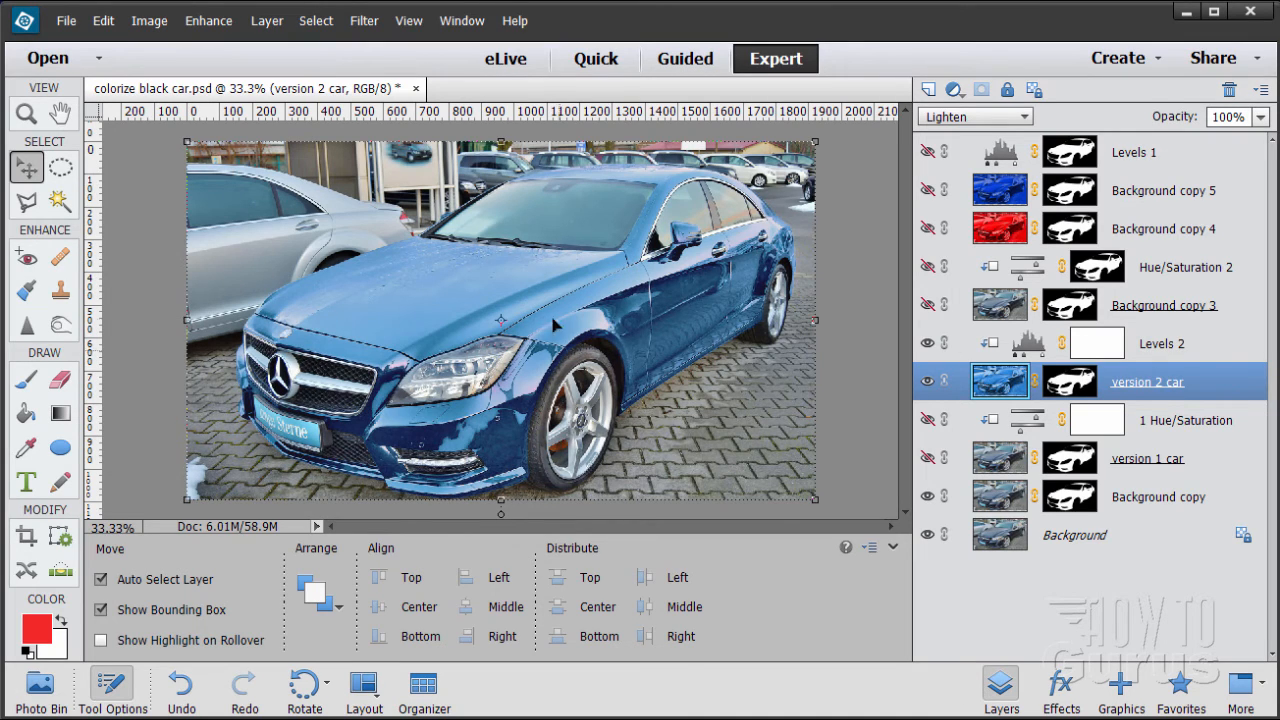
left_click(966, 117)
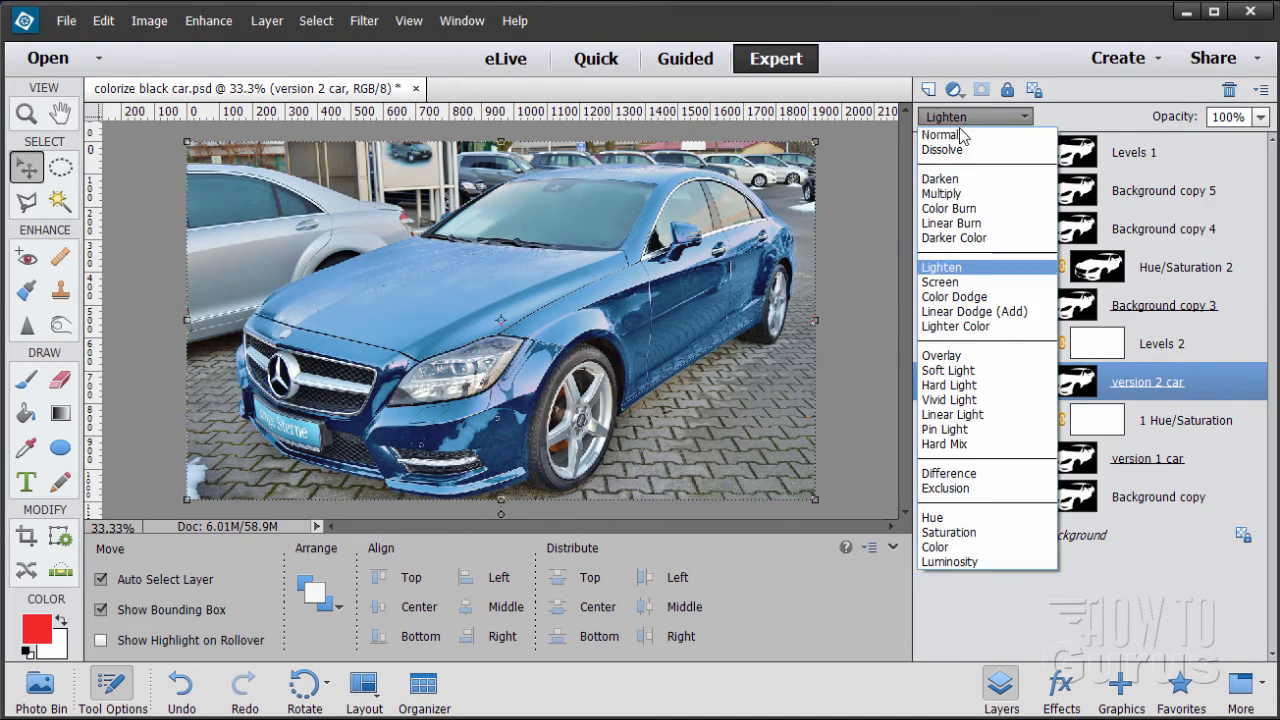
left_click(964, 129)
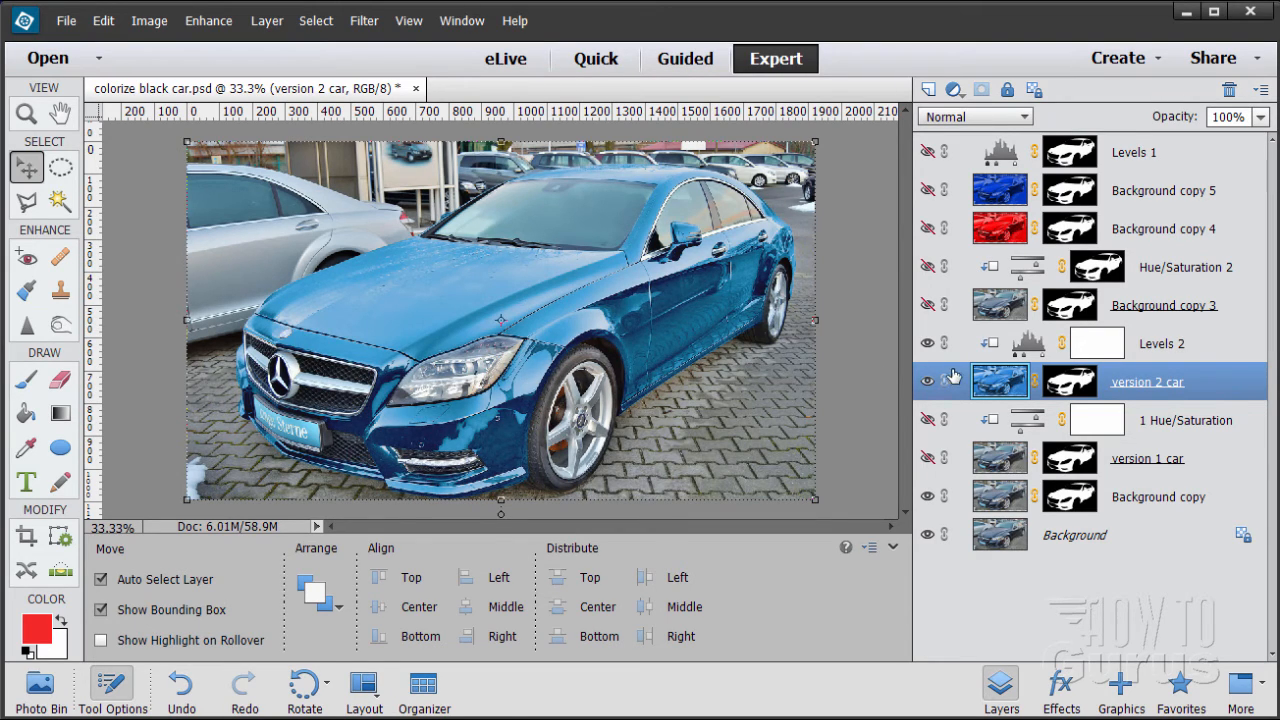
left_click(960, 117)
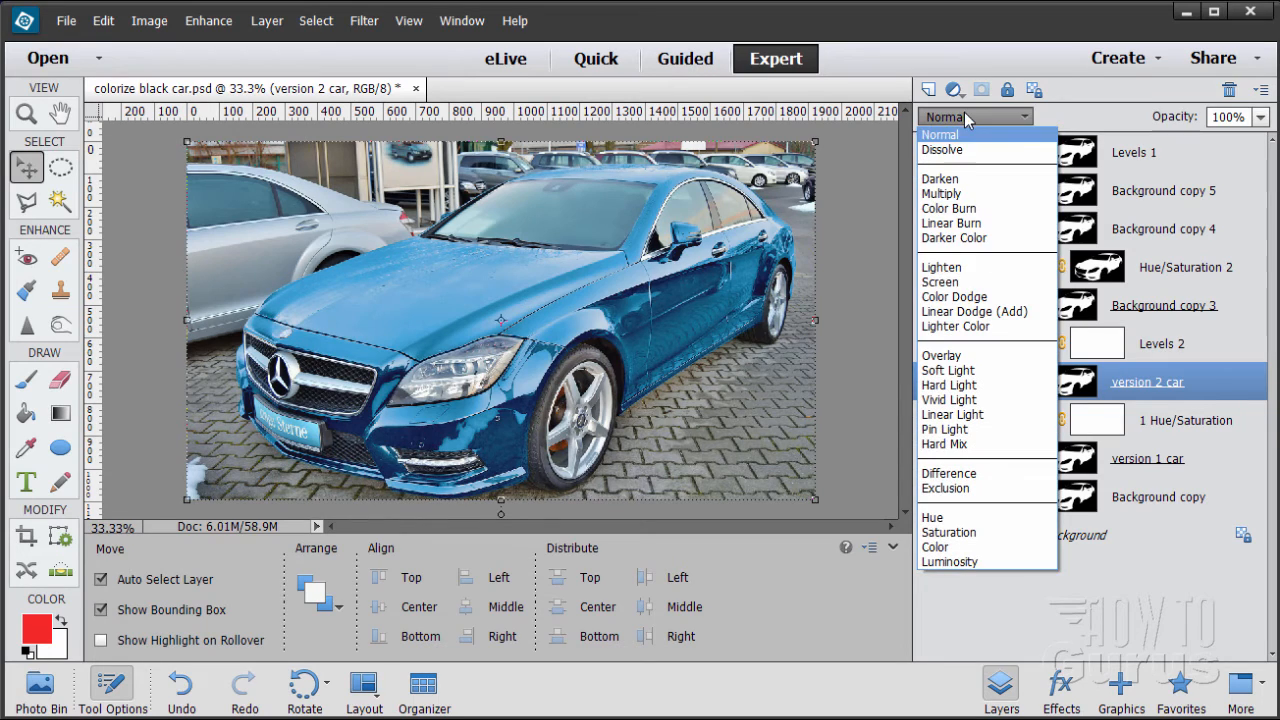
left_click(963, 266)
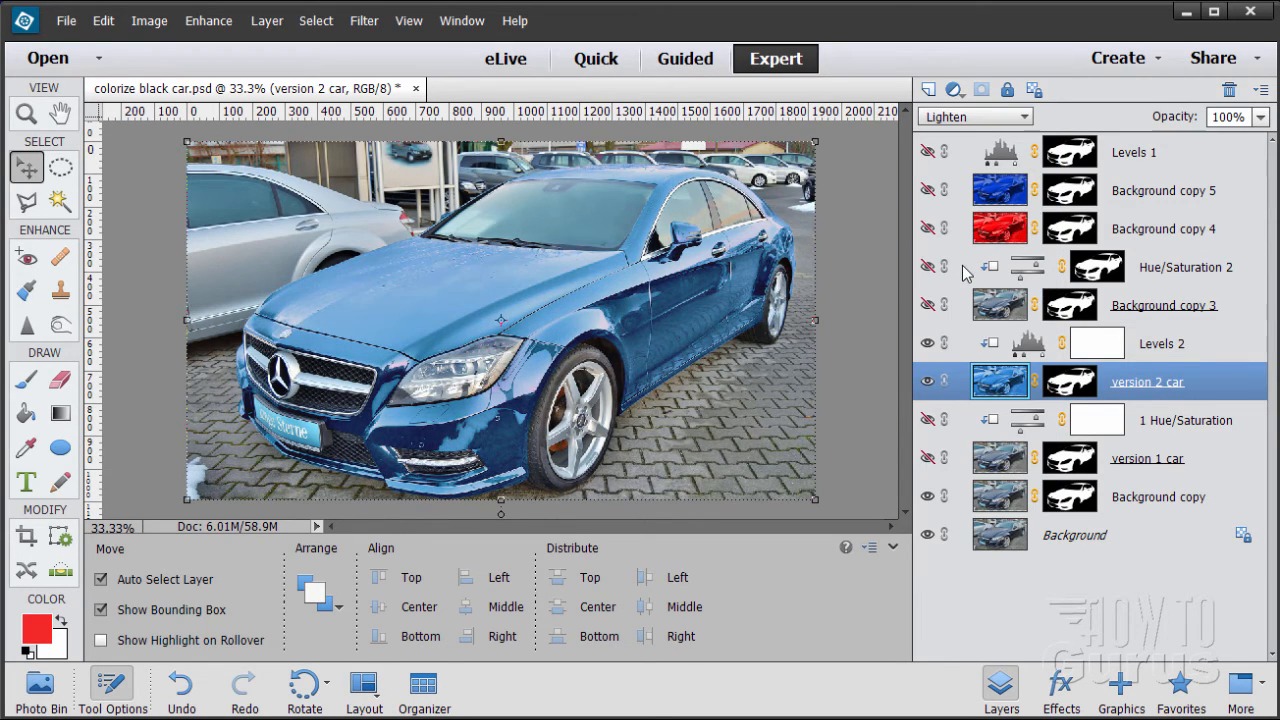